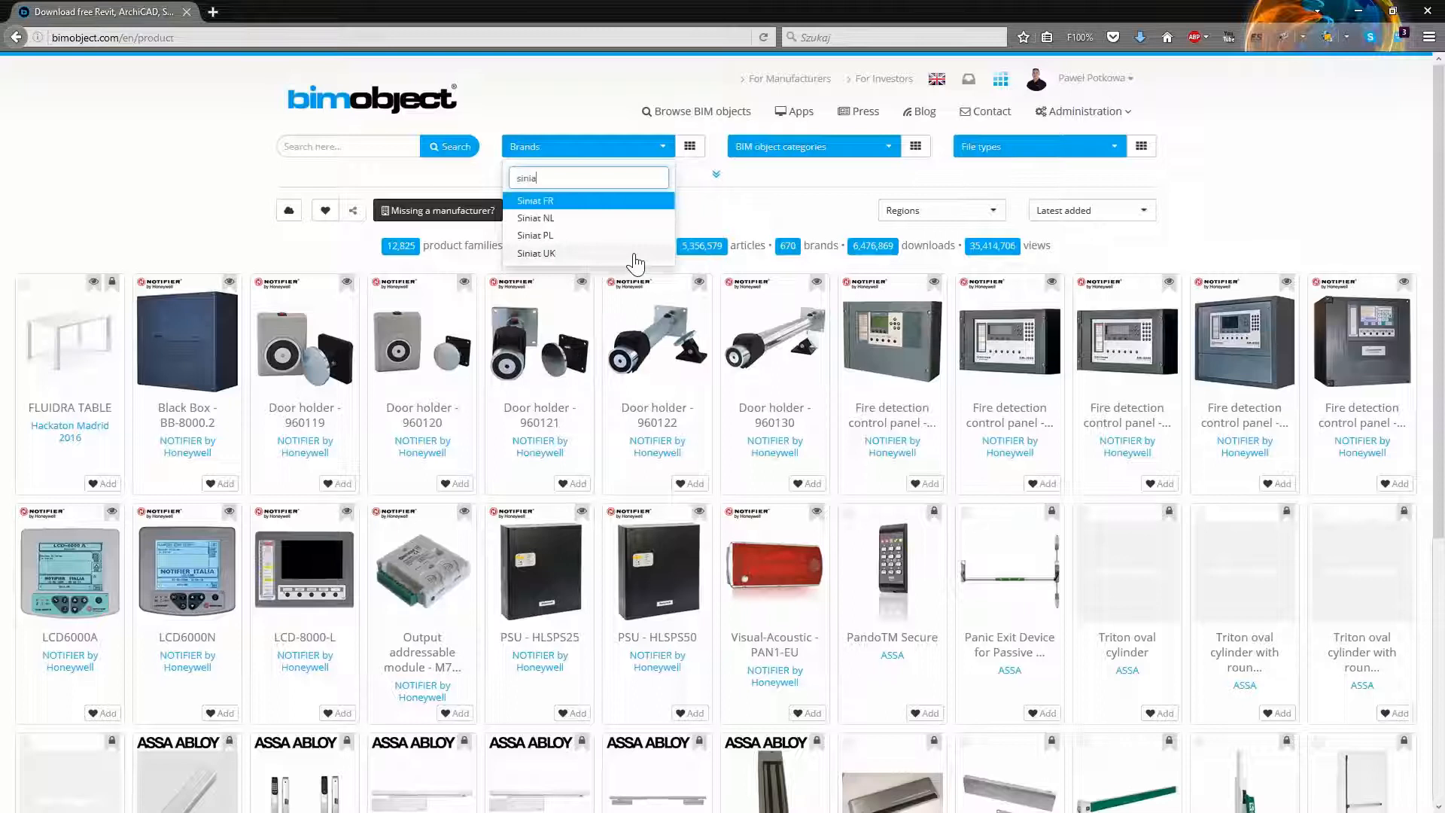
# - Filter the products by the brand Siniat PL and open the Siniat NIDA wall 100A75 product page
pyautogui.click(588, 239)
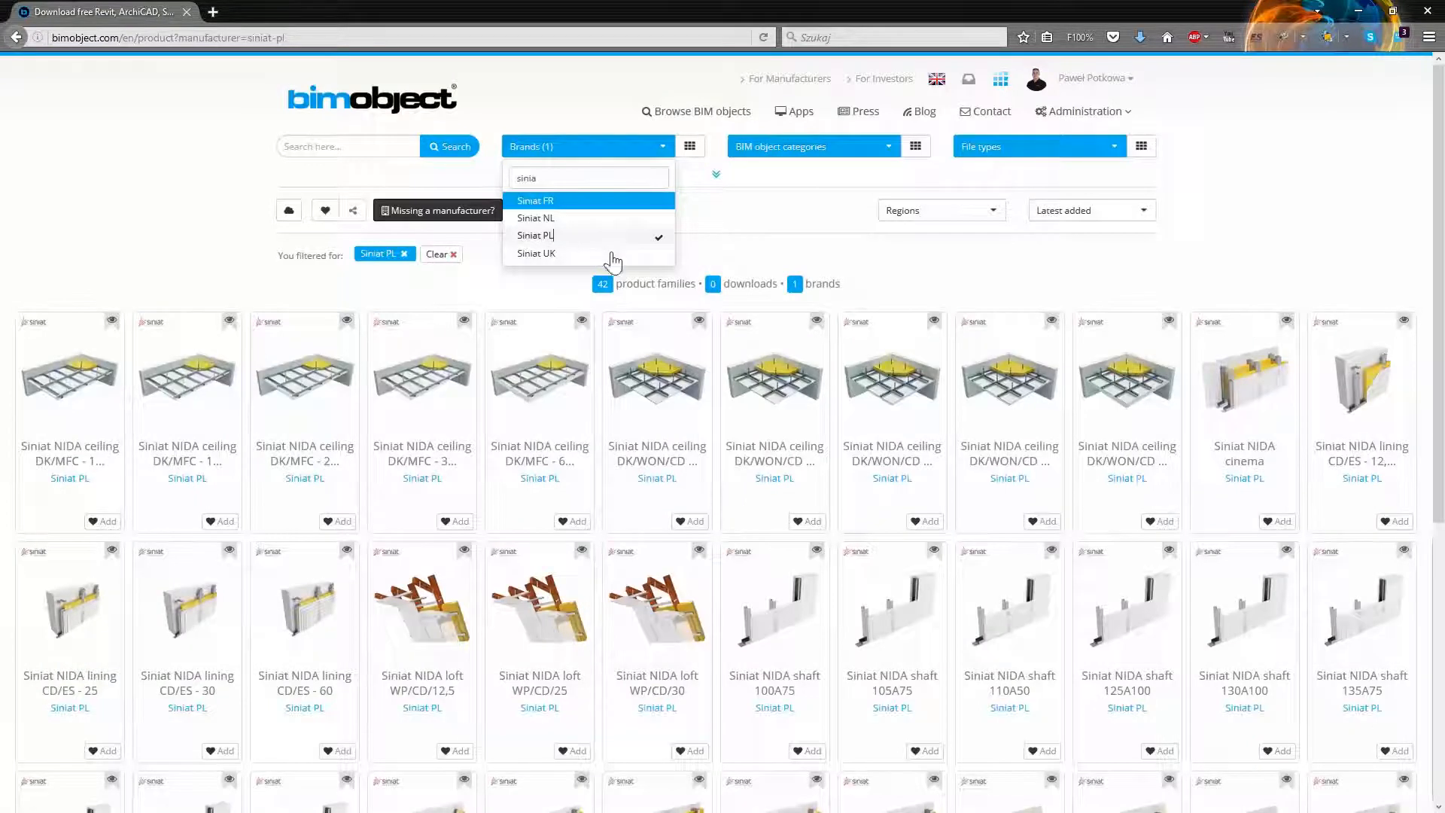
pyautogui.click(1004, 278)
pyautogui.scroll(-3, 1008, 289)
pyautogui.scroll(-5, 1009, 289)
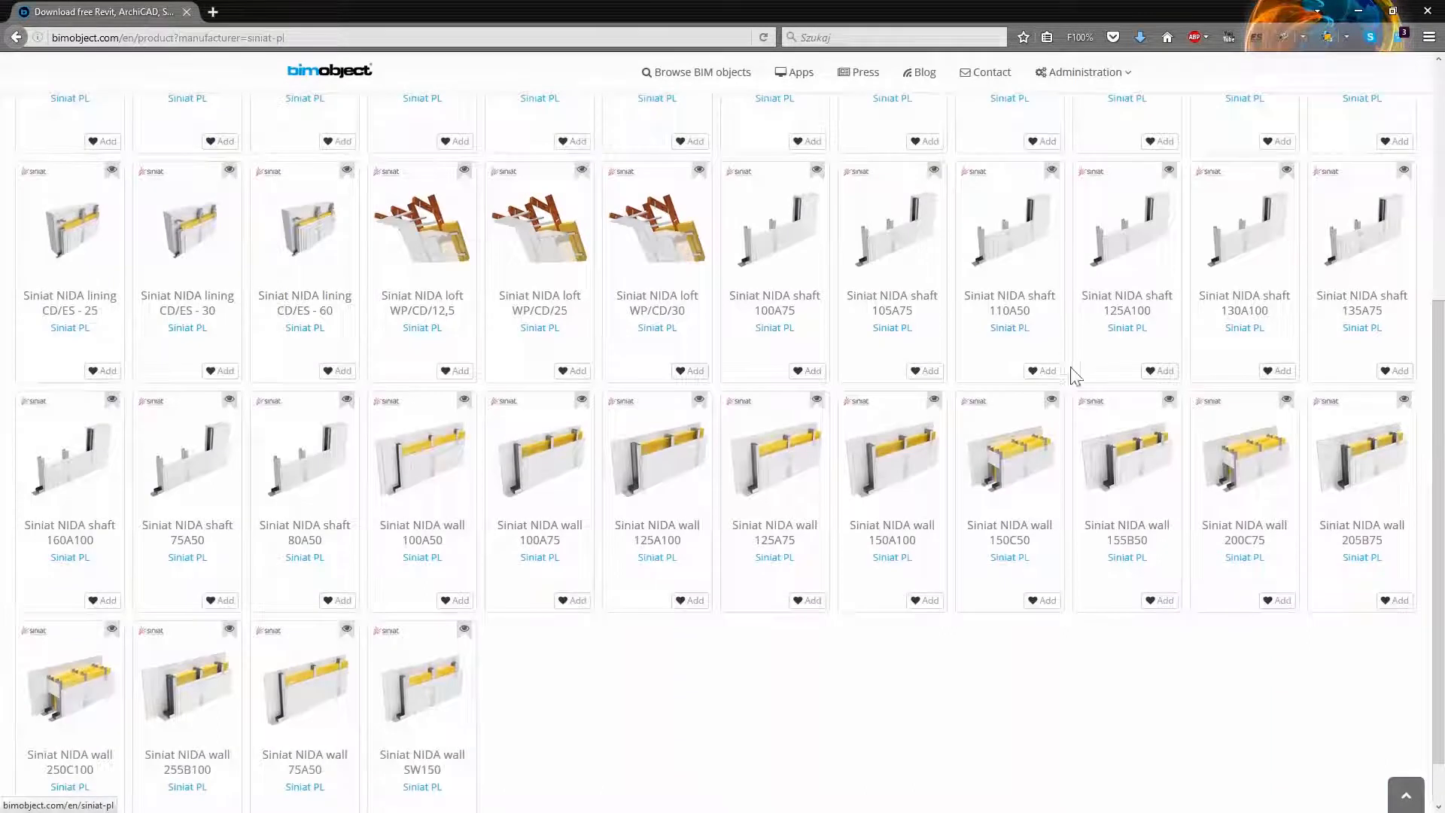
pyautogui.click(541, 473)
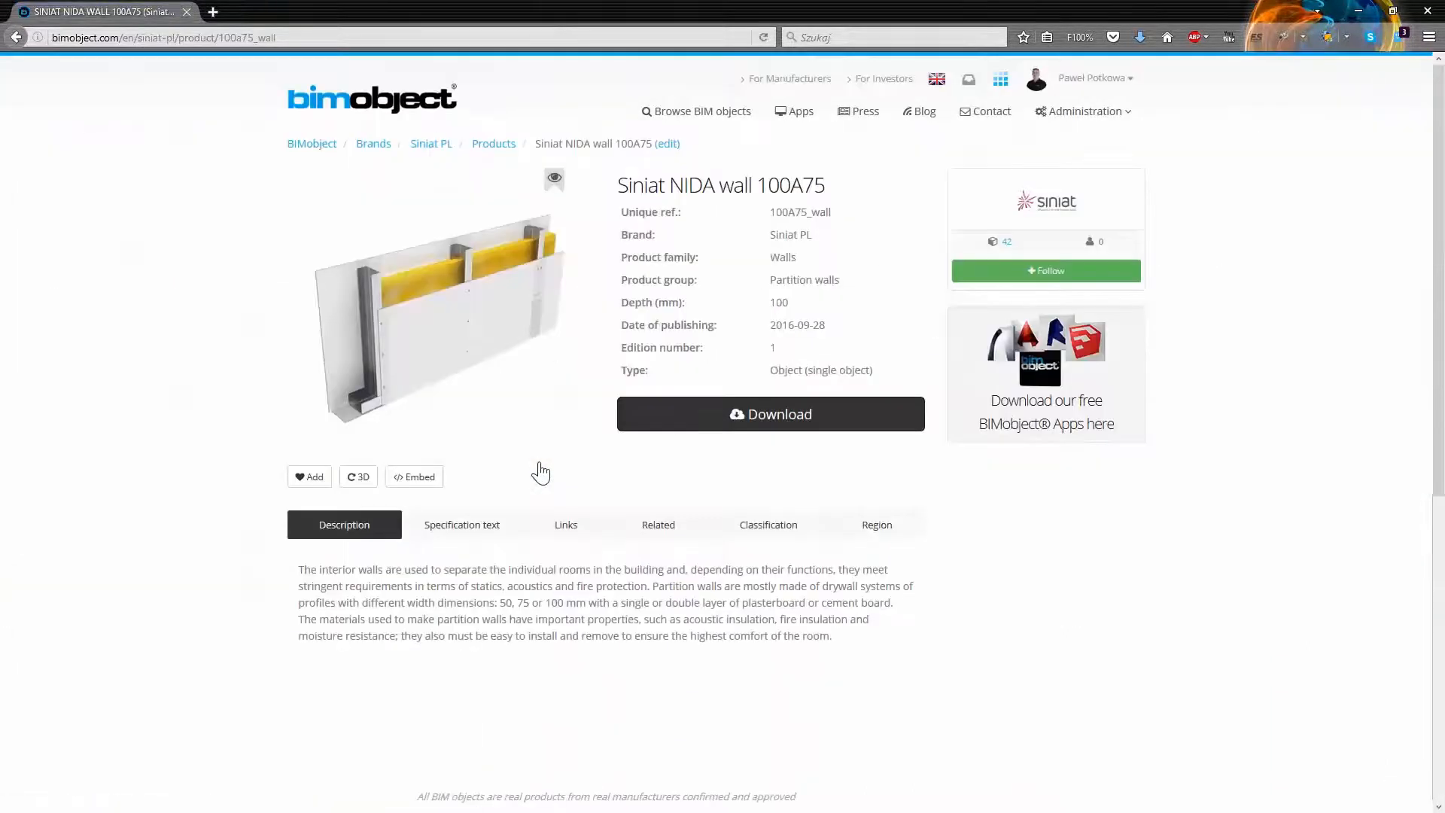
# - Review the wall's specification text, links, related data, classification and regions, and return to its description
pyautogui.click(467, 526)
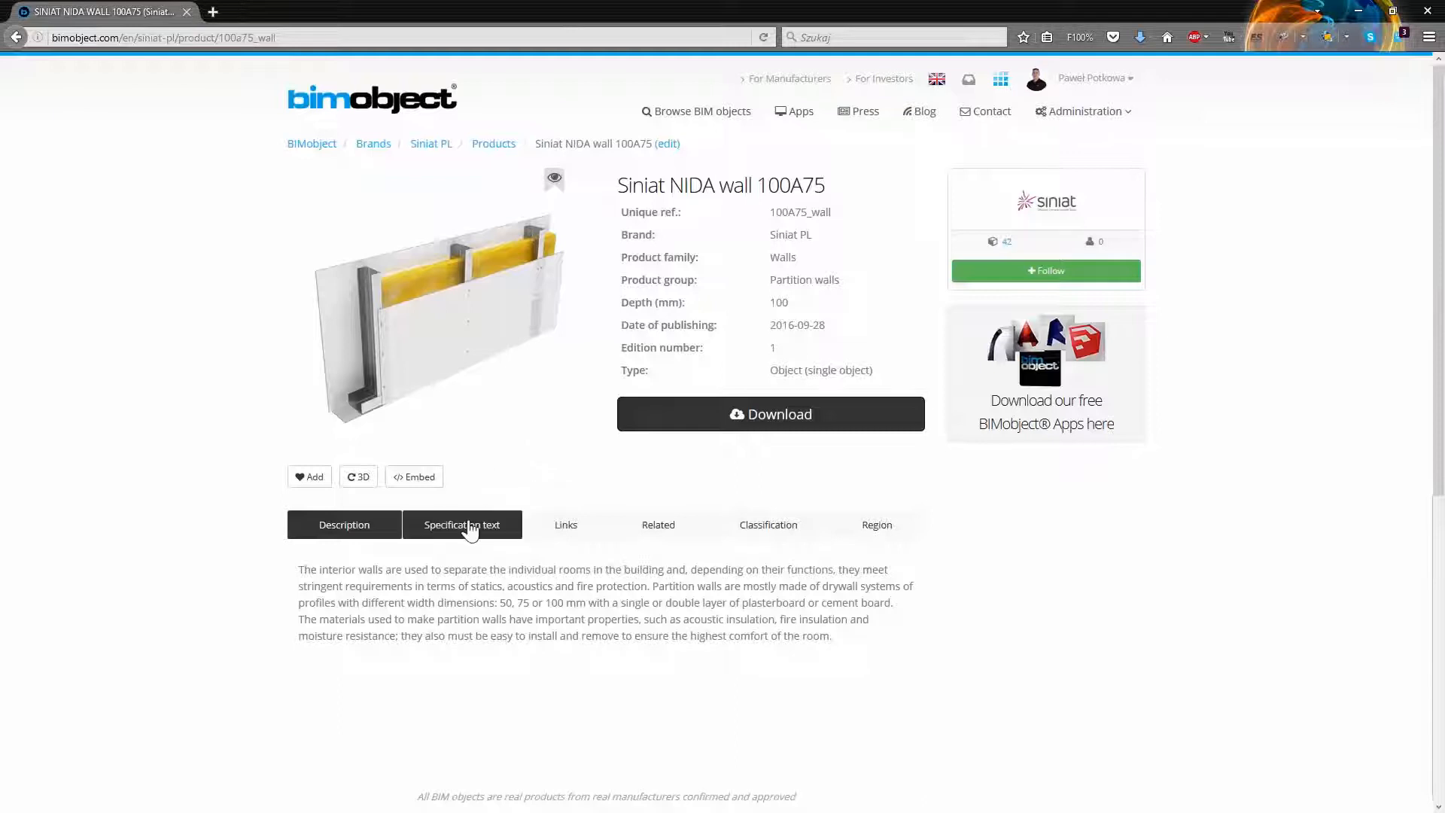
pyautogui.click(570, 533)
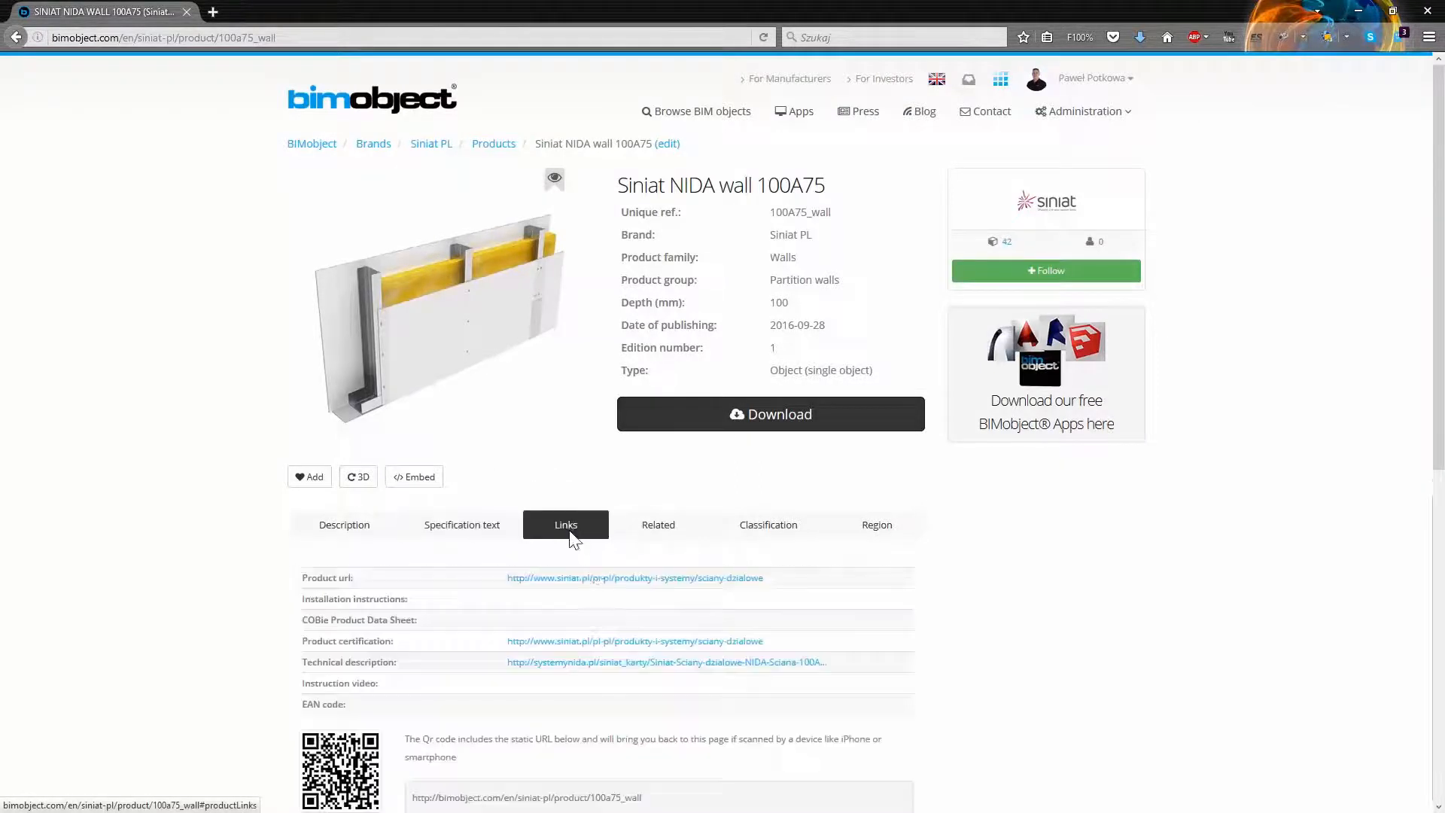
pyautogui.click(666, 534)
pyautogui.click(780, 526)
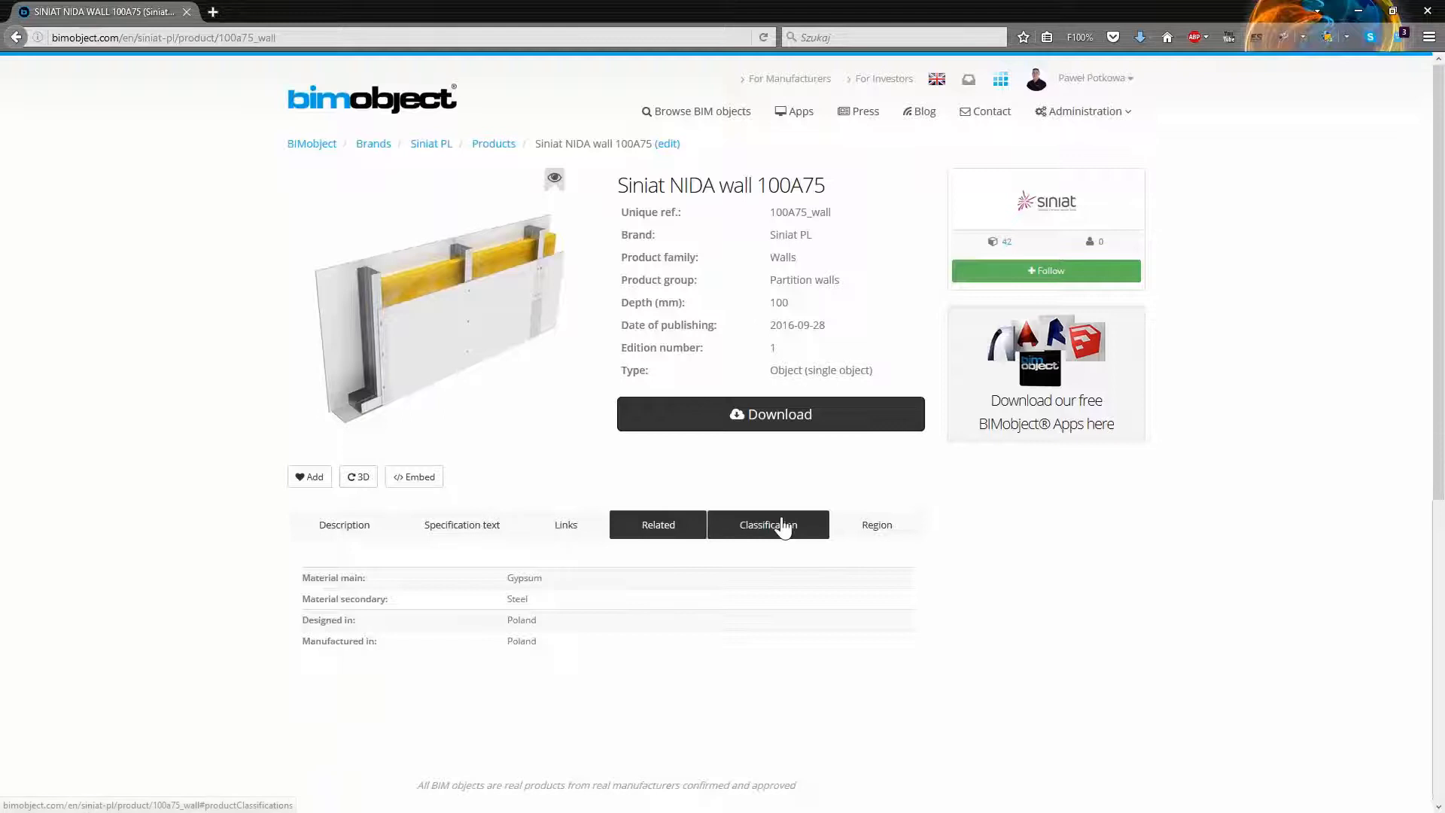
pyautogui.click(873, 525)
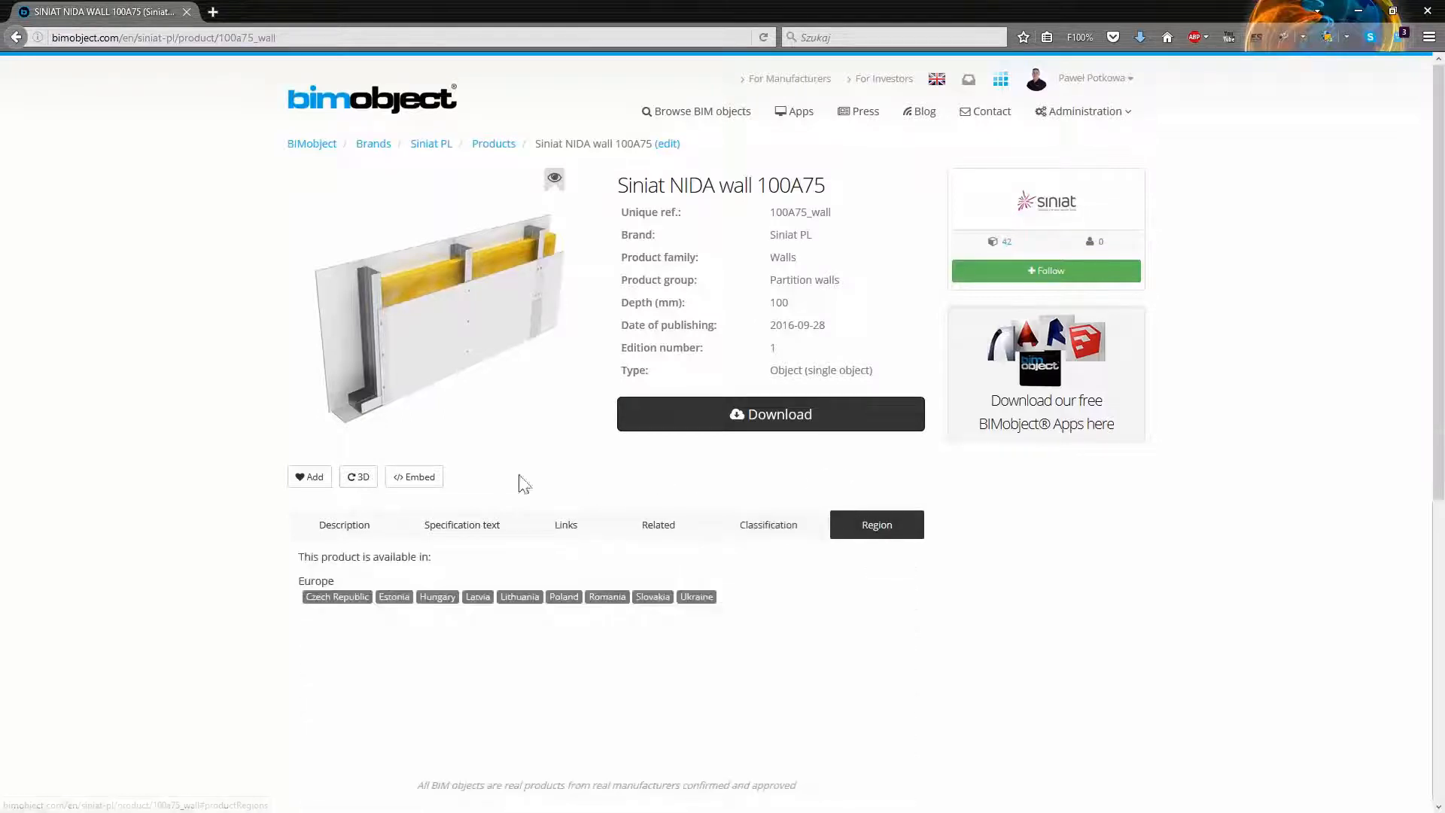
pyautogui.click(363, 532)
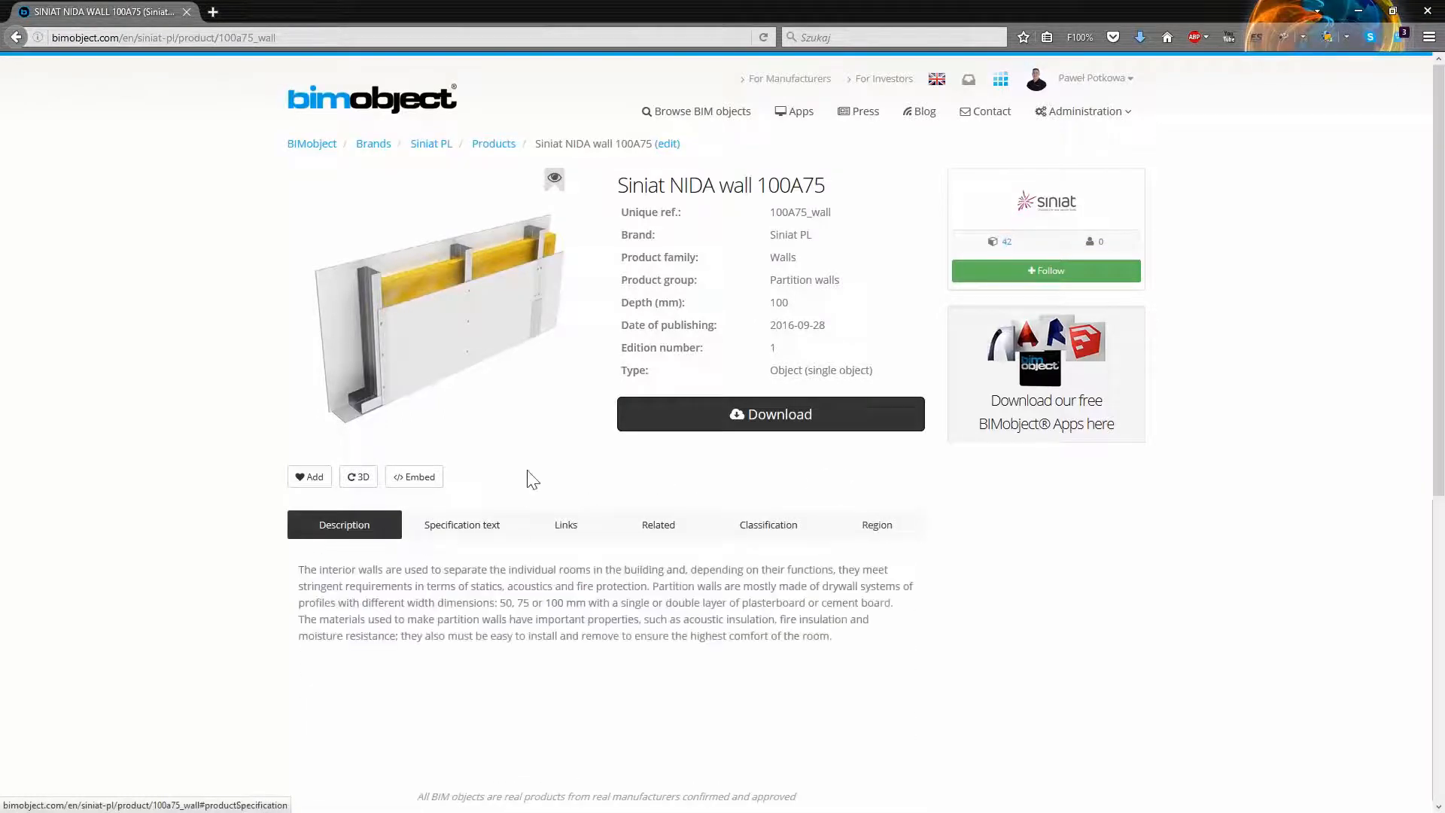
# - Inspect the 100A75 wall in the 3D preview by rotating and zooming it, and close the preview
pyautogui.click(360, 478)
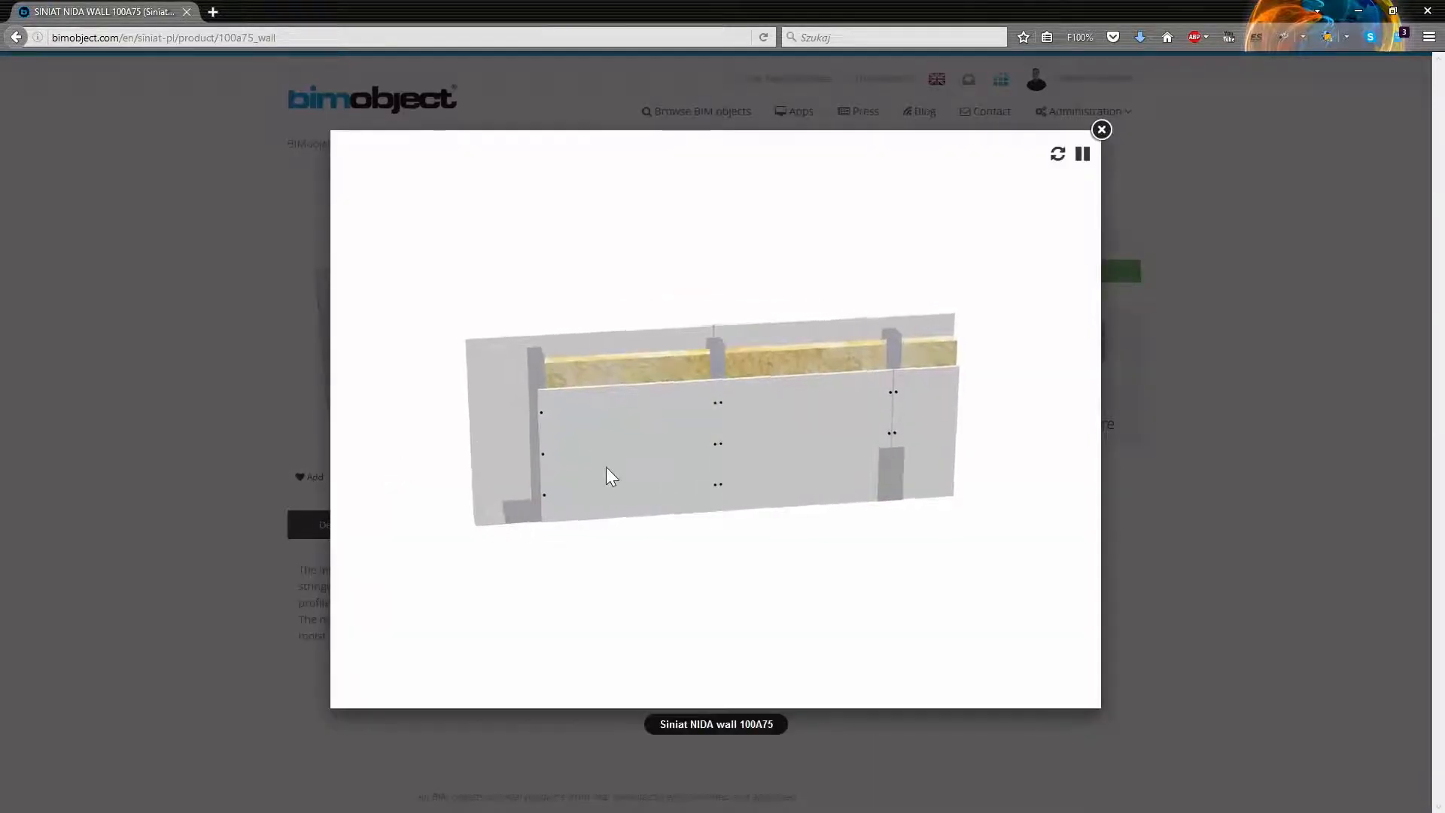
pyautogui.moveTo(607, 467); pyautogui.dragTo(652, 476)
pyautogui.scroll(3, 627, 363)
pyautogui.moveTo(627, 363); pyautogui.dragTo(616, 408)
pyautogui.scroll(-5, 616, 408)
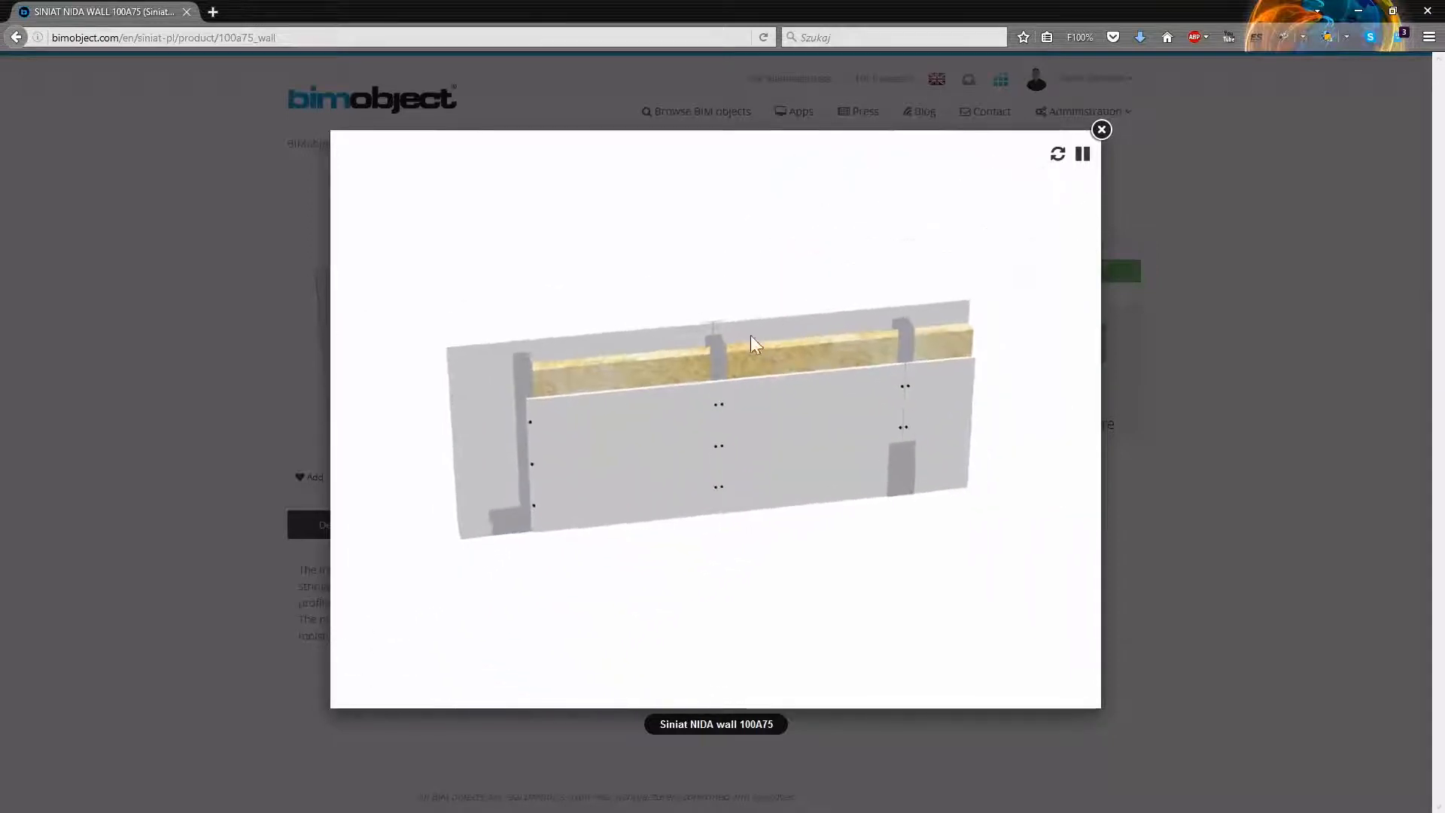
pyautogui.click(1101, 132)
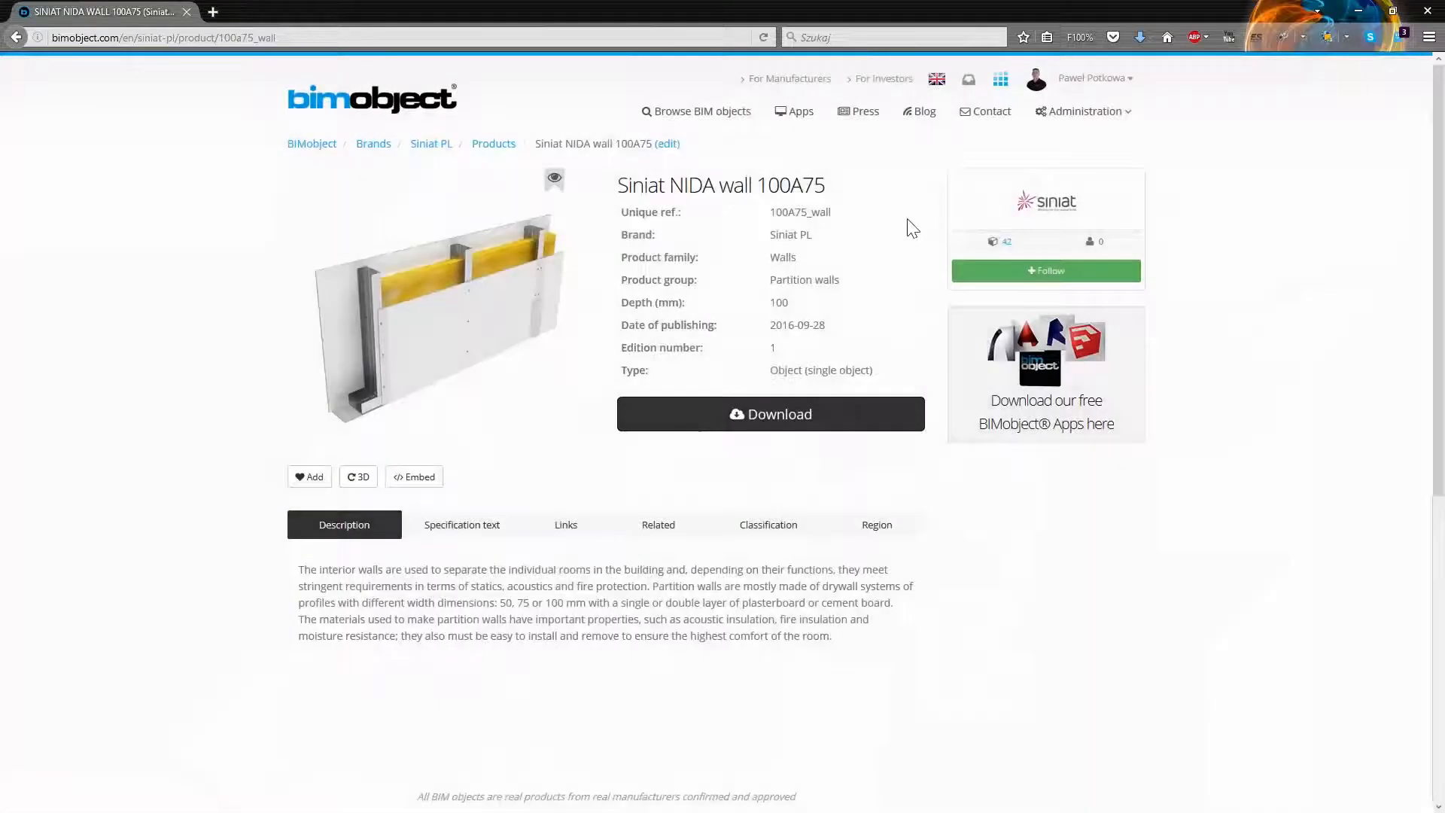
# - Download the ArchiCAD attribute file Siniat-PL_additional_attributes.aat to the Siniat PL folder
pyautogui.click(741, 420)
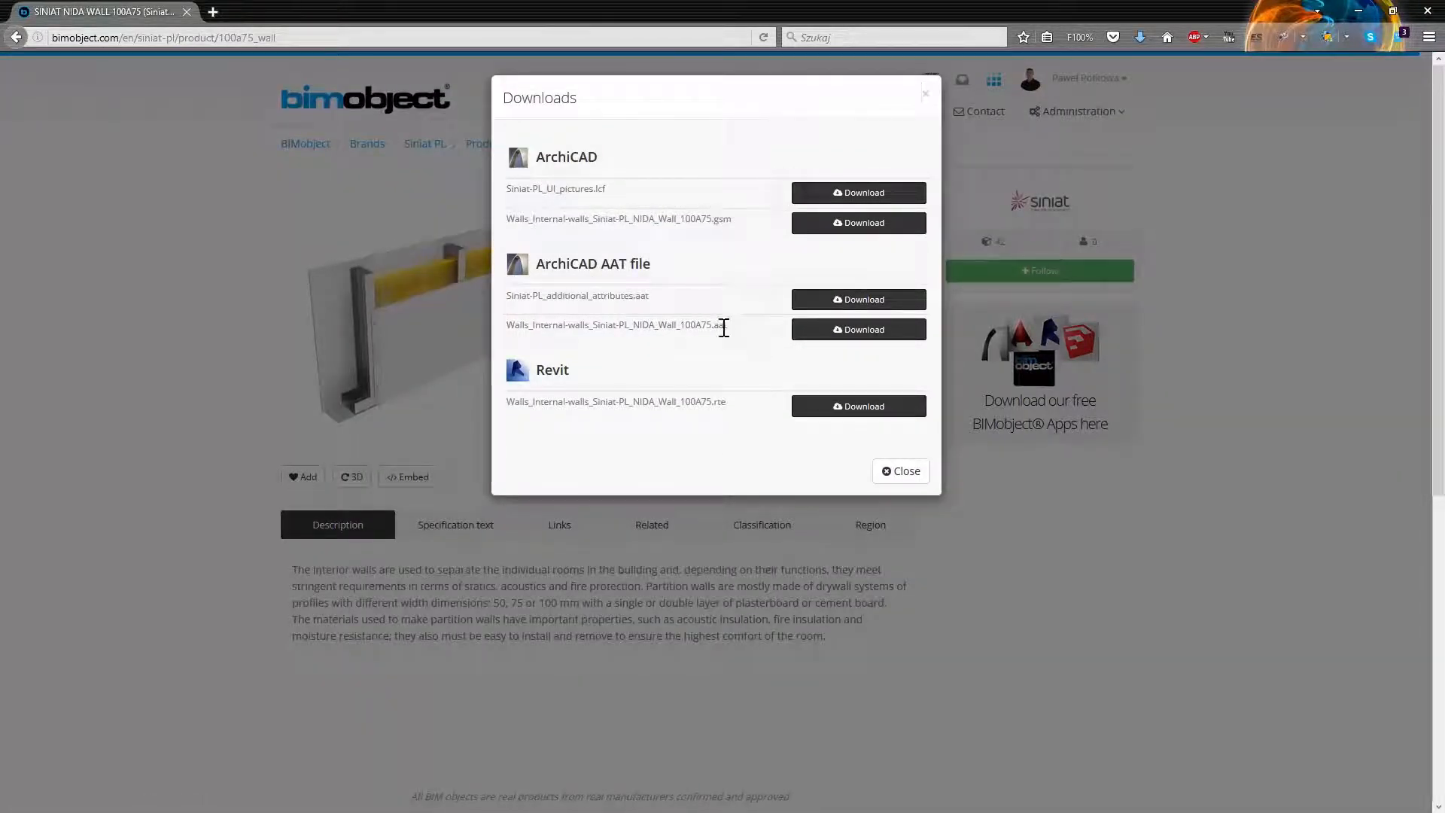
pyautogui.click(843, 301)
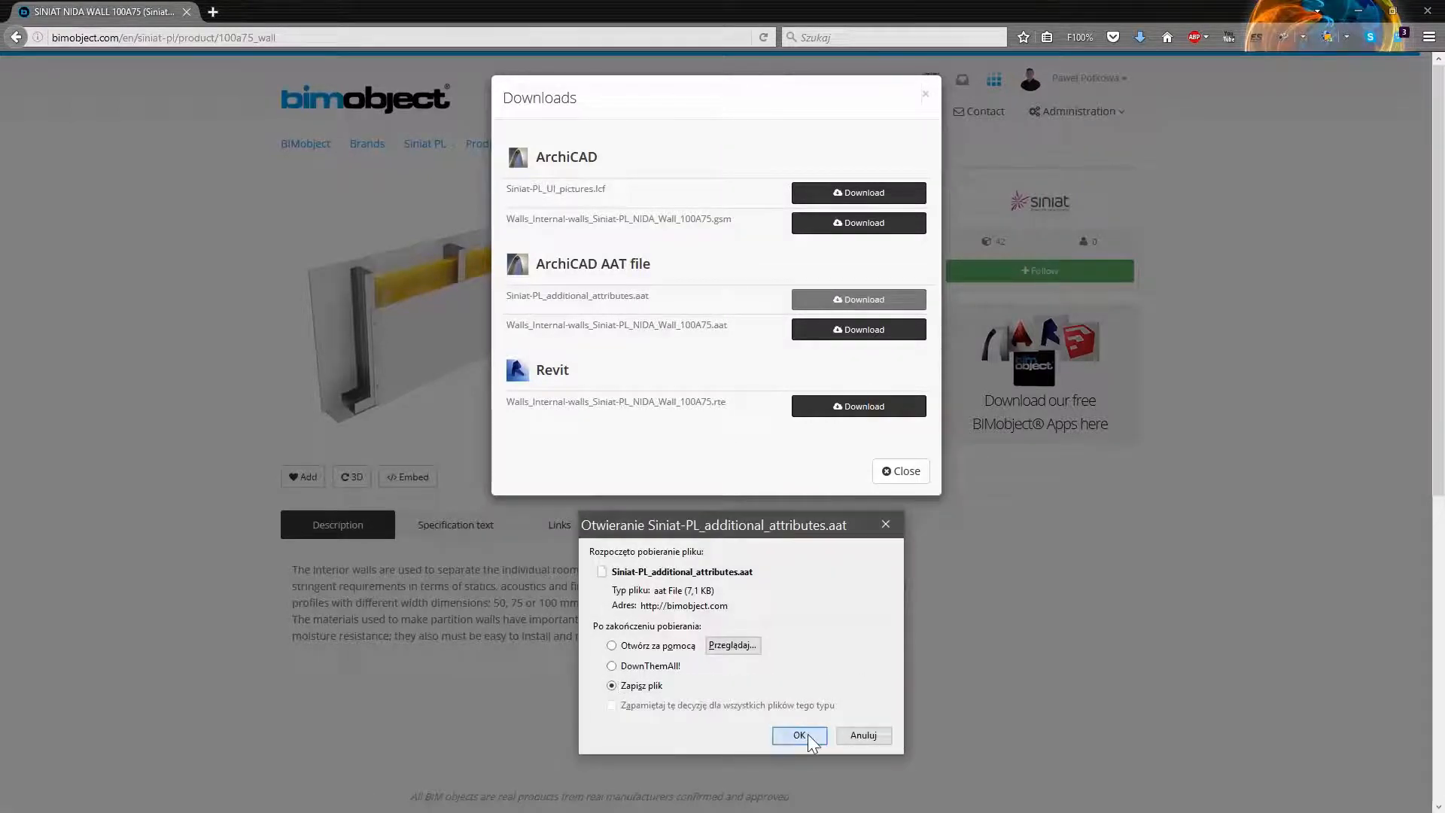
pyautogui.click(805, 734)
pyautogui.click(475, 427)
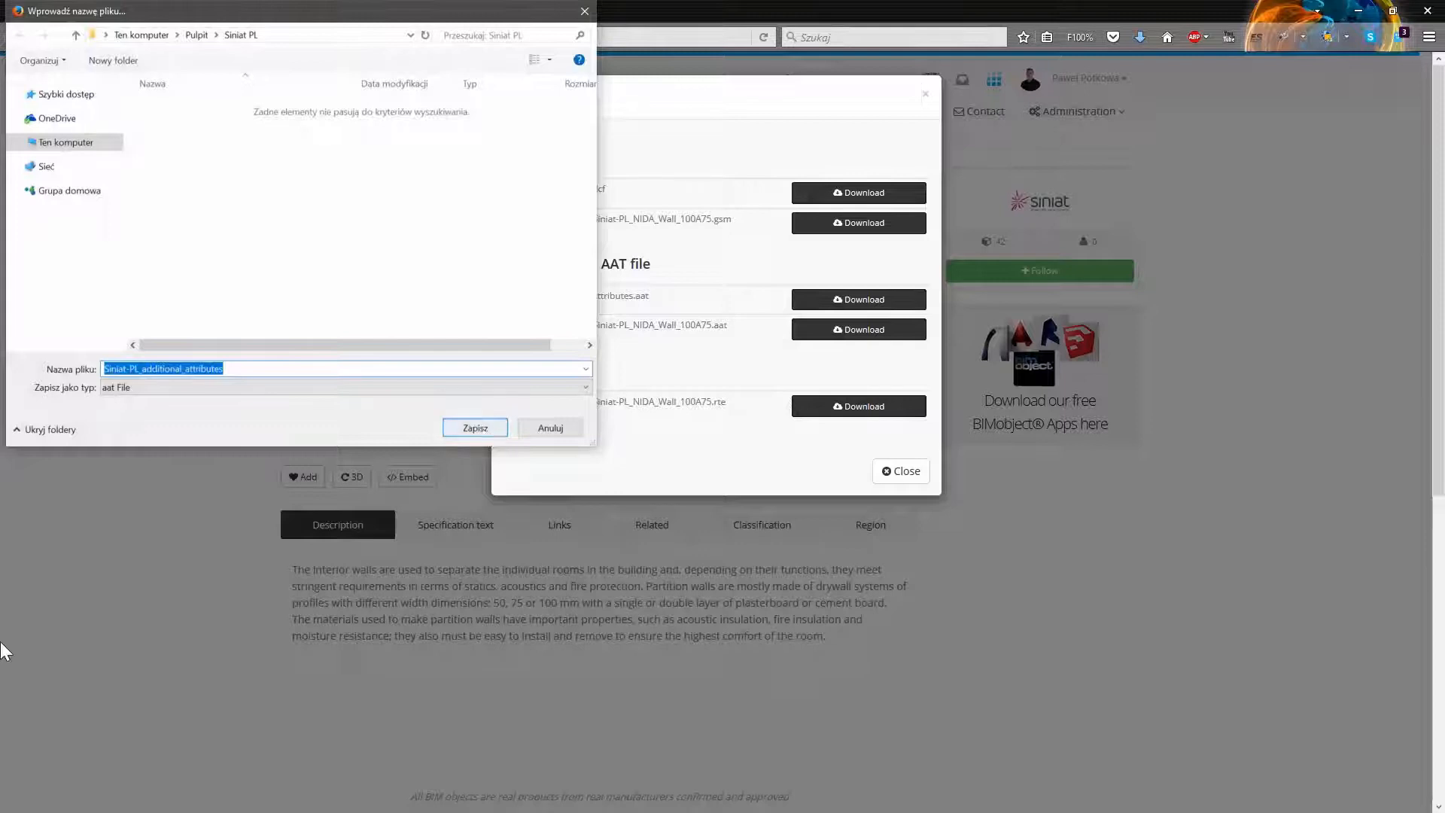
# - Save Walls_Internal-walls_Siniat-PL_NIDA_Wall_100A75.aat to the Siniat PL folder and close the list of downloads
pyautogui.click(848, 331)
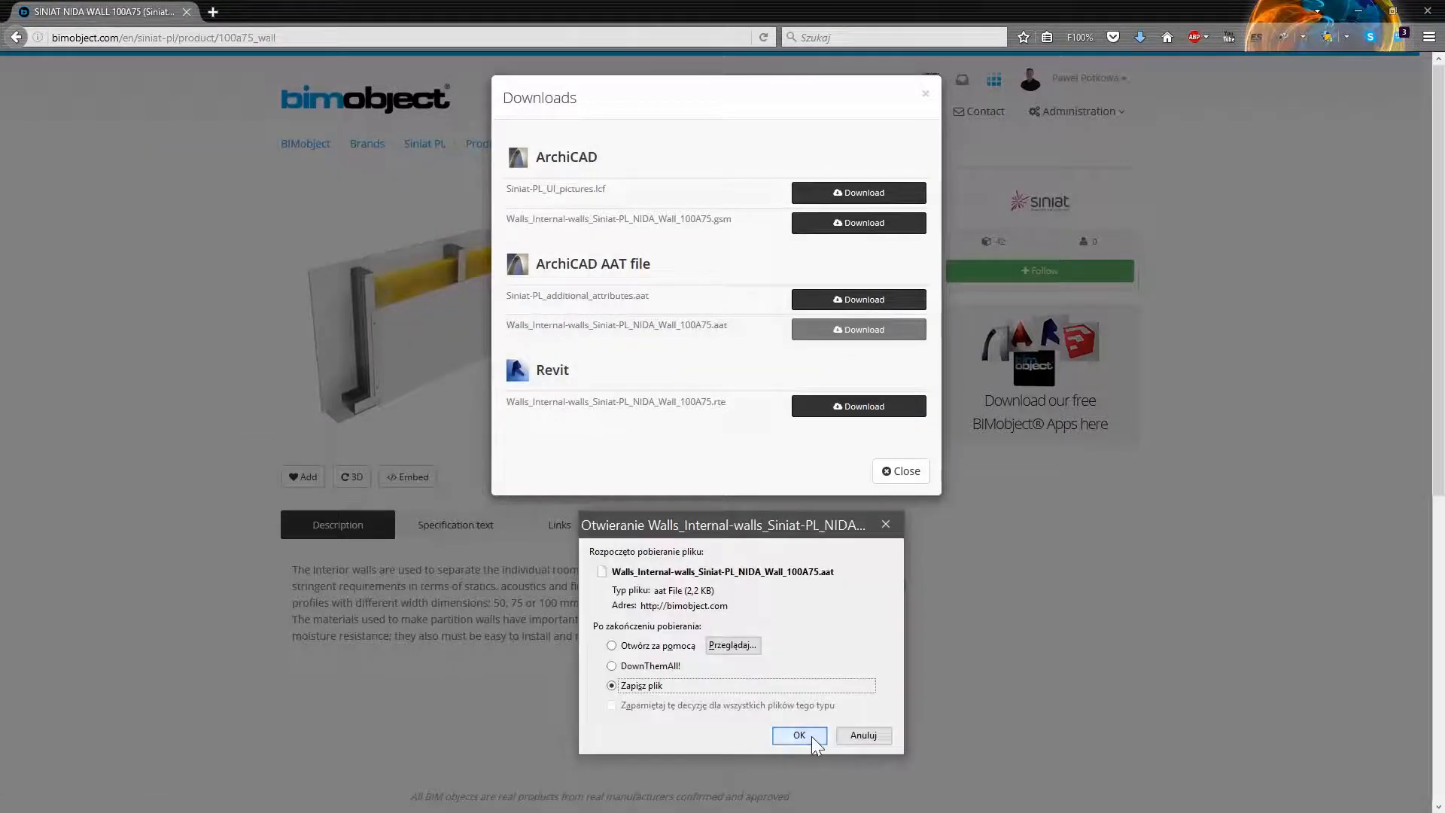
pyautogui.click(812, 736)
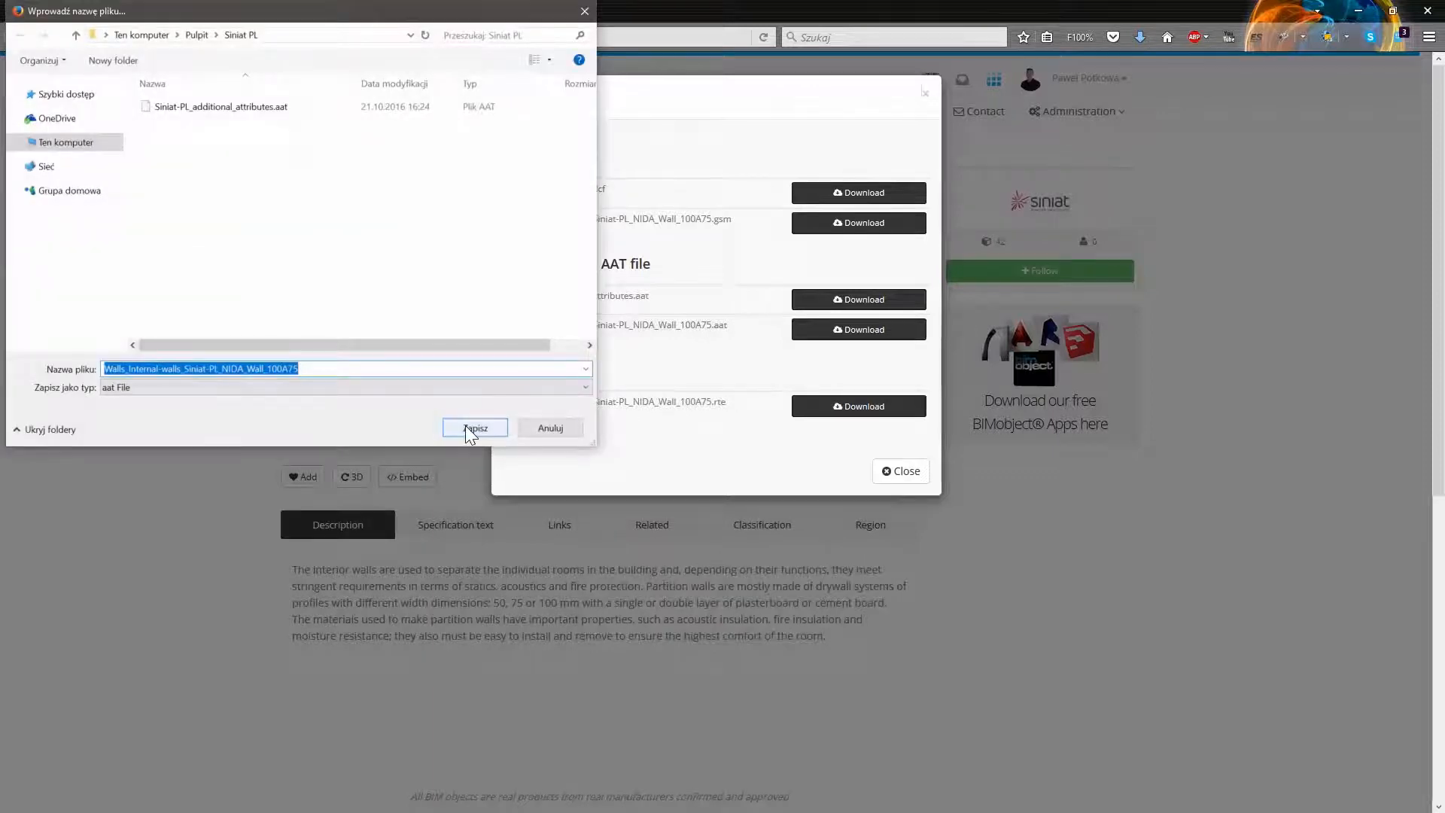
pyautogui.click(467, 427)
pyautogui.click(895, 469)
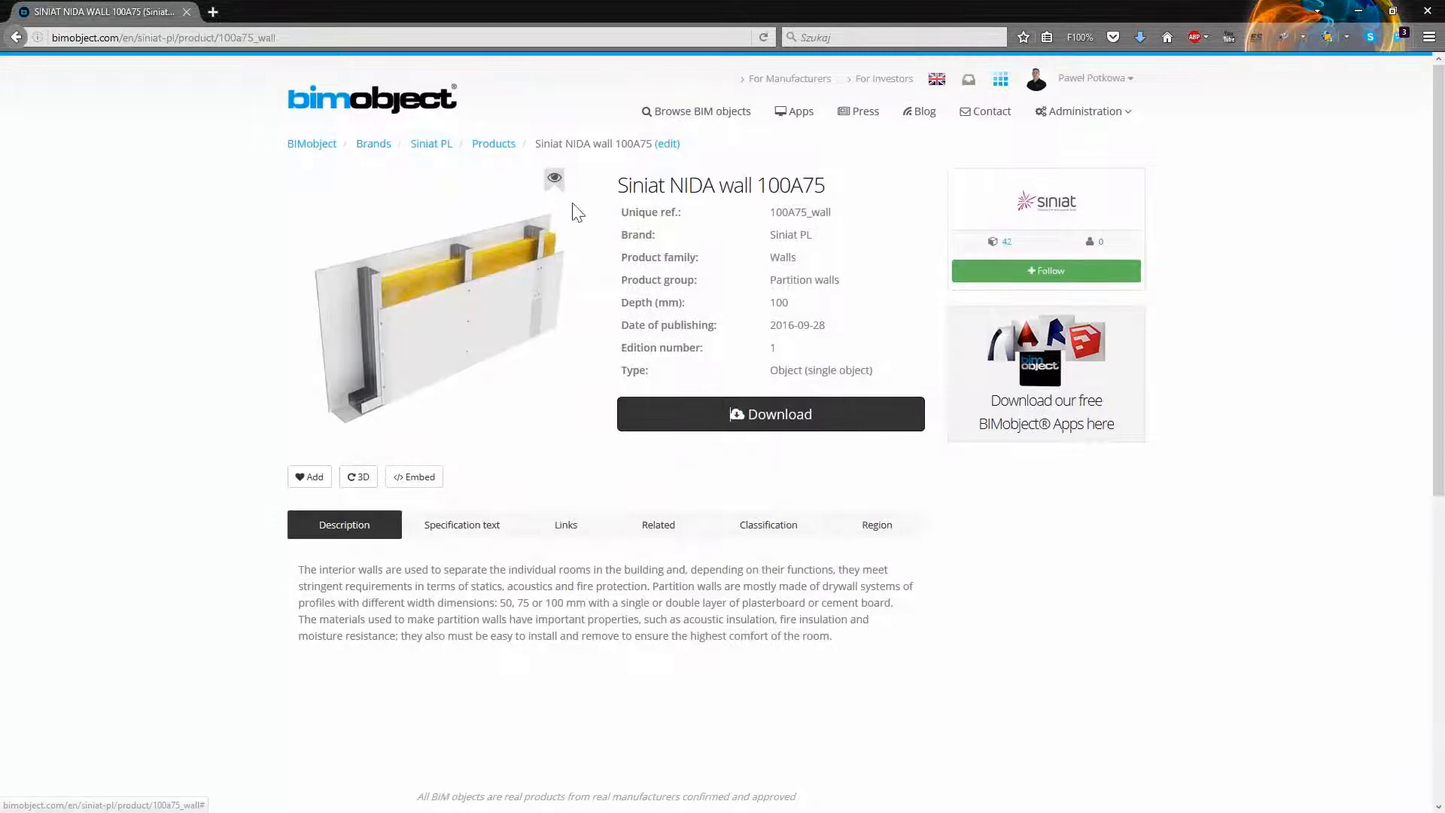
# - Return to the Siniat PL product list and open the Siniat NIDA wall 150C50 page
pyautogui.click(504, 146)
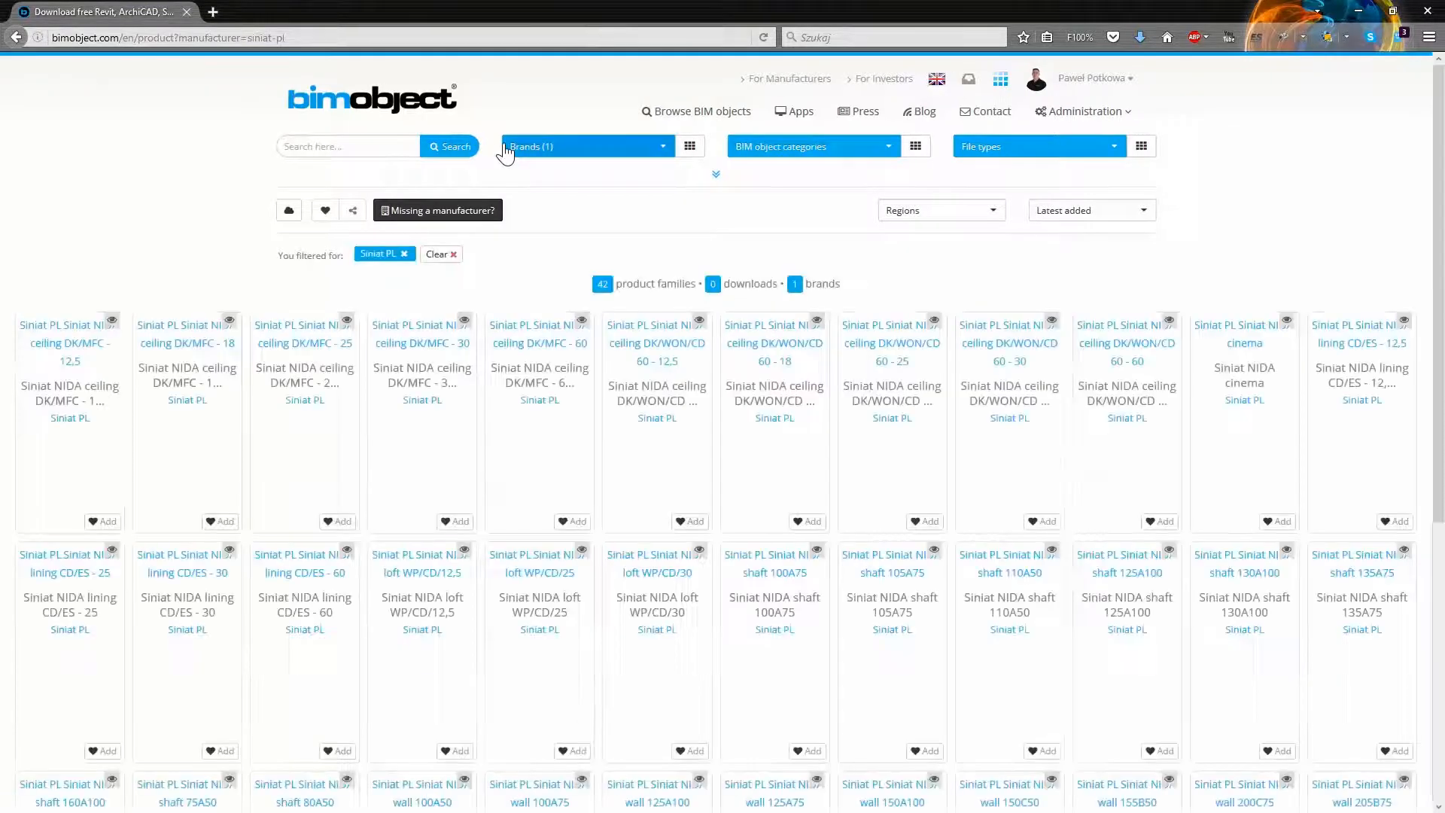
pyautogui.scroll(-2, 751, 268)
pyautogui.scroll(-3, 753, 267)
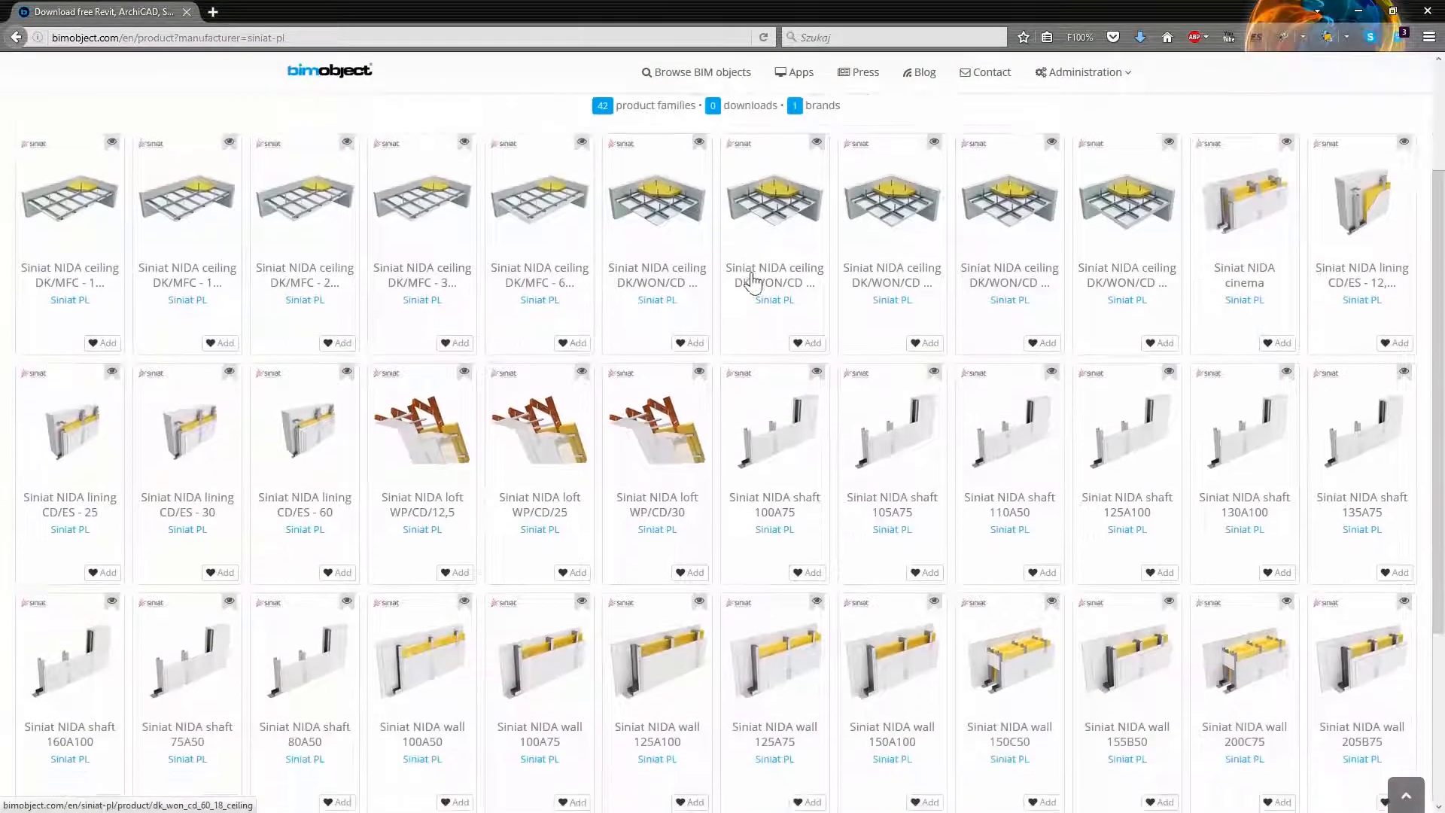
pyautogui.click(1011, 603)
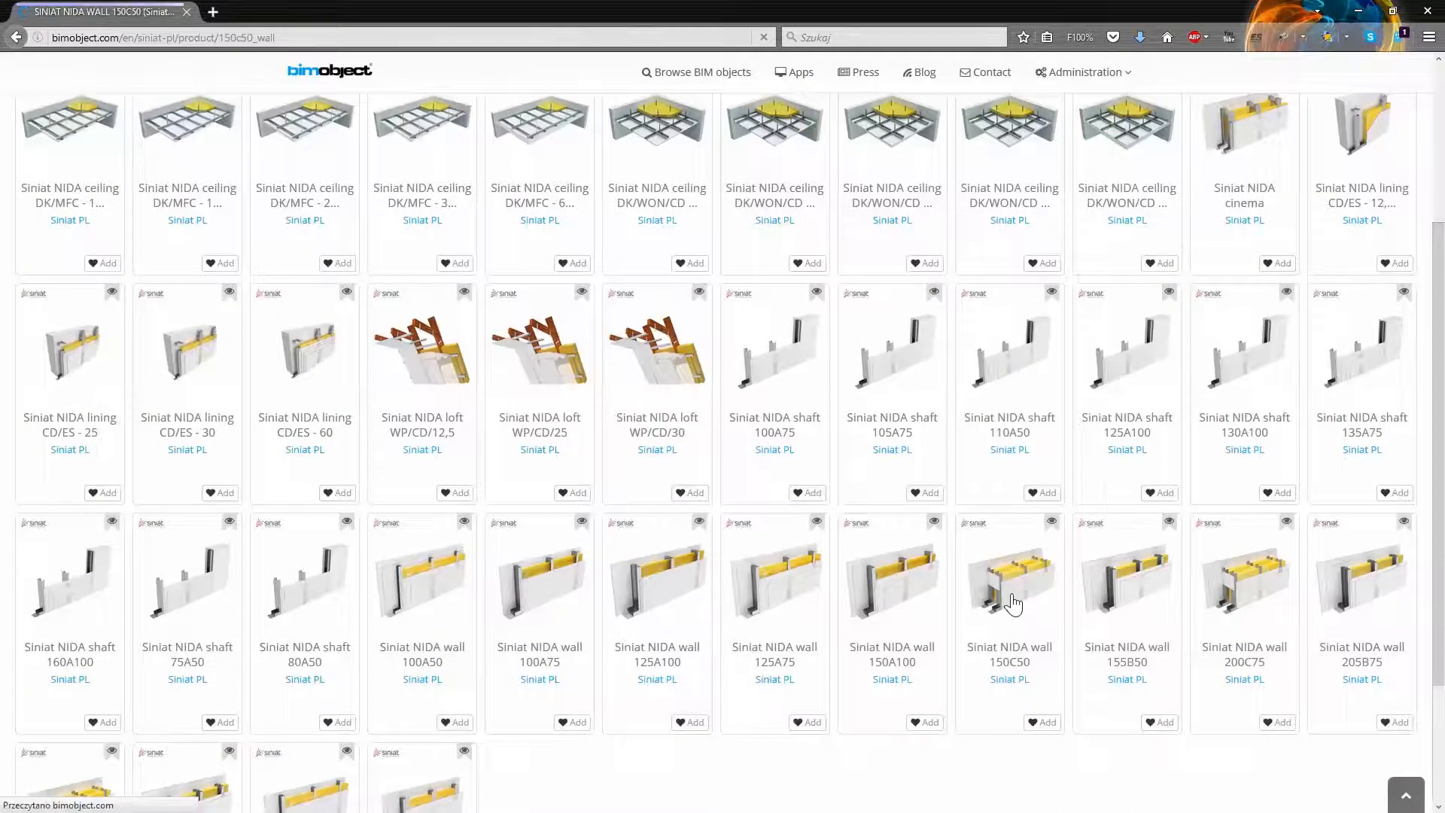
# - Download only Walls_Internal-walls_Siniat-PL_NIDA_Wall_150C50.aat to the Siniat PL folder, skipping the additional attributes file, and close the list of downloads
pyautogui.click(715, 418)
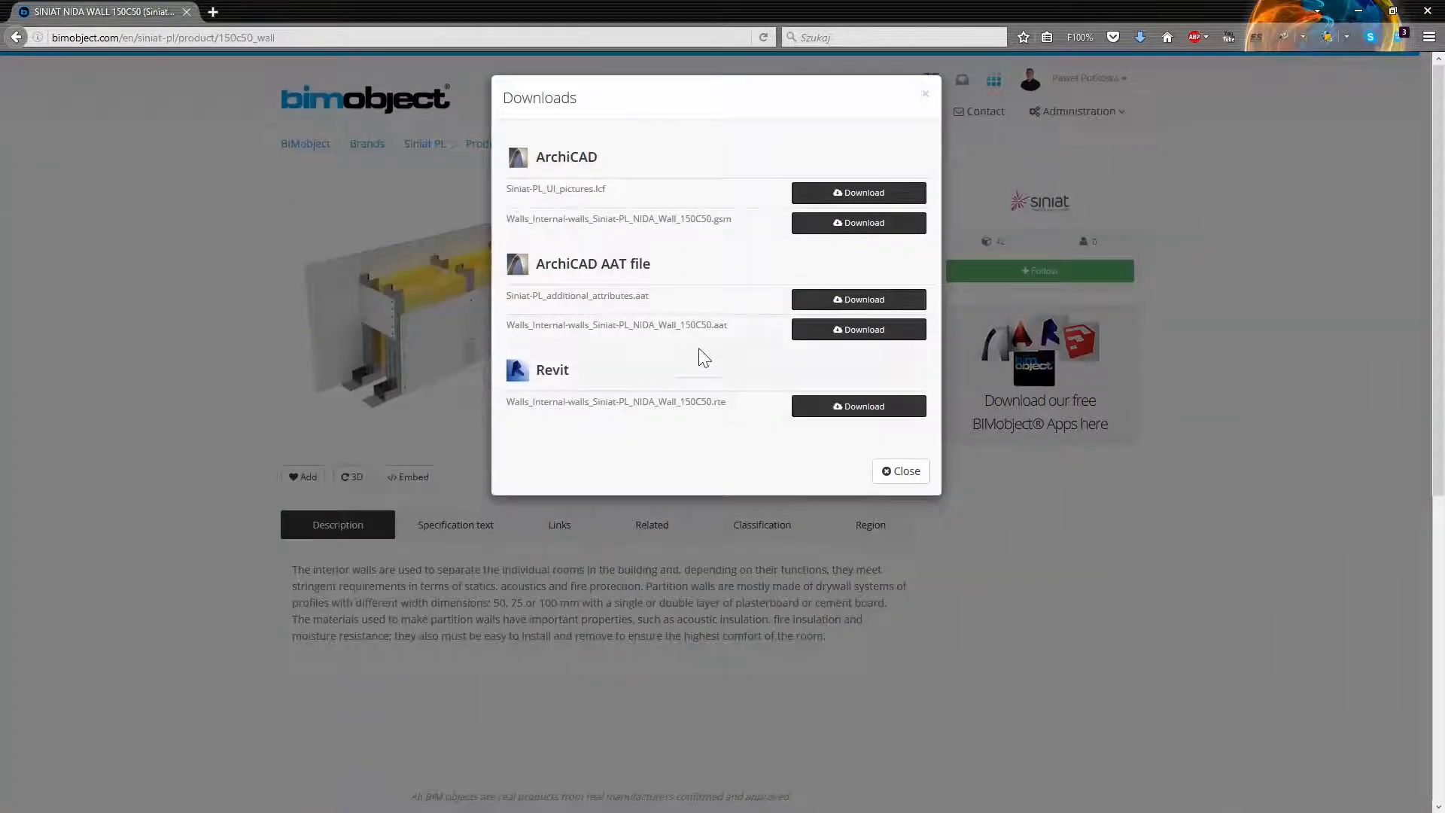
pyautogui.click(841, 301)
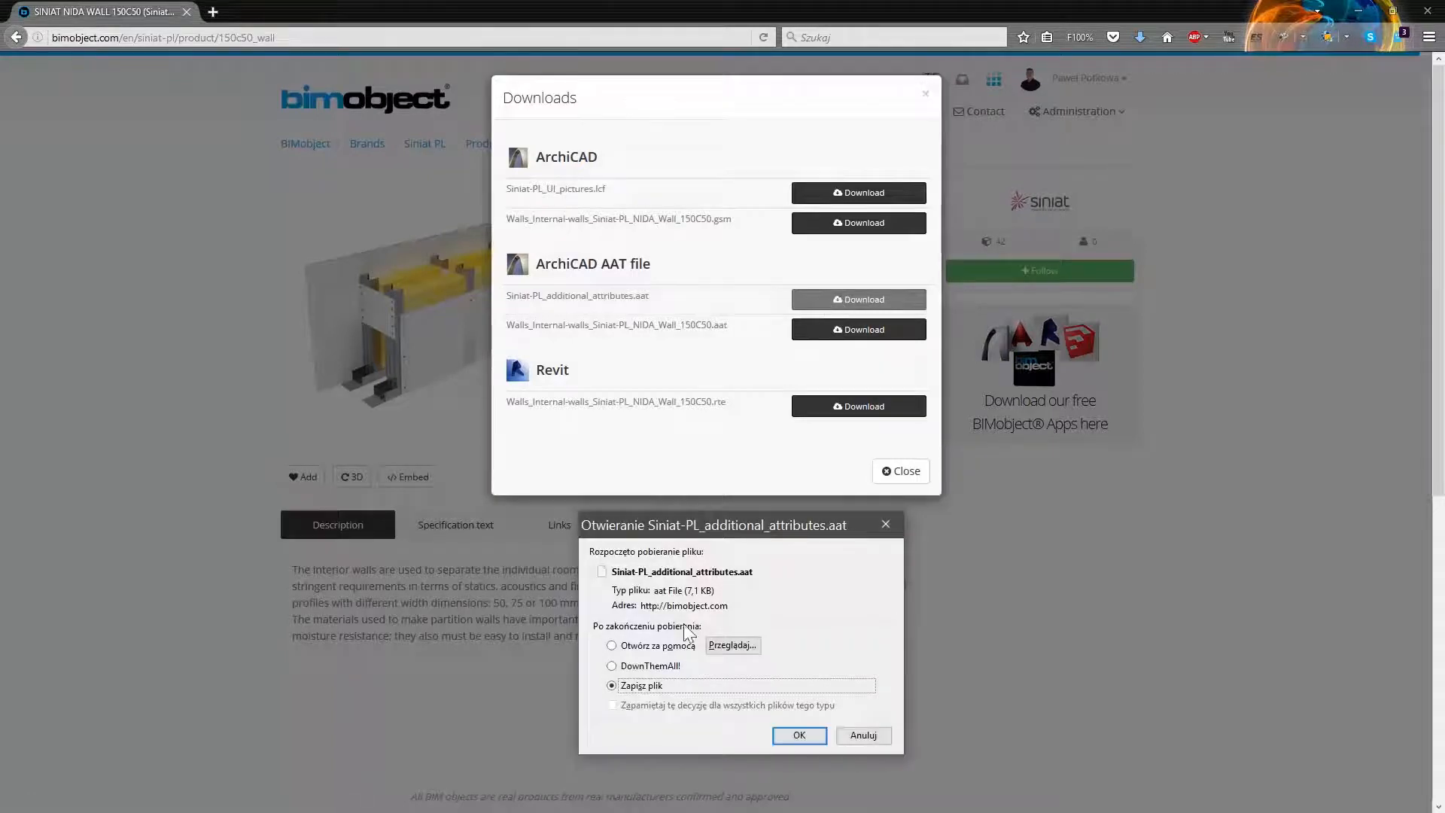
pyautogui.click(847, 735)
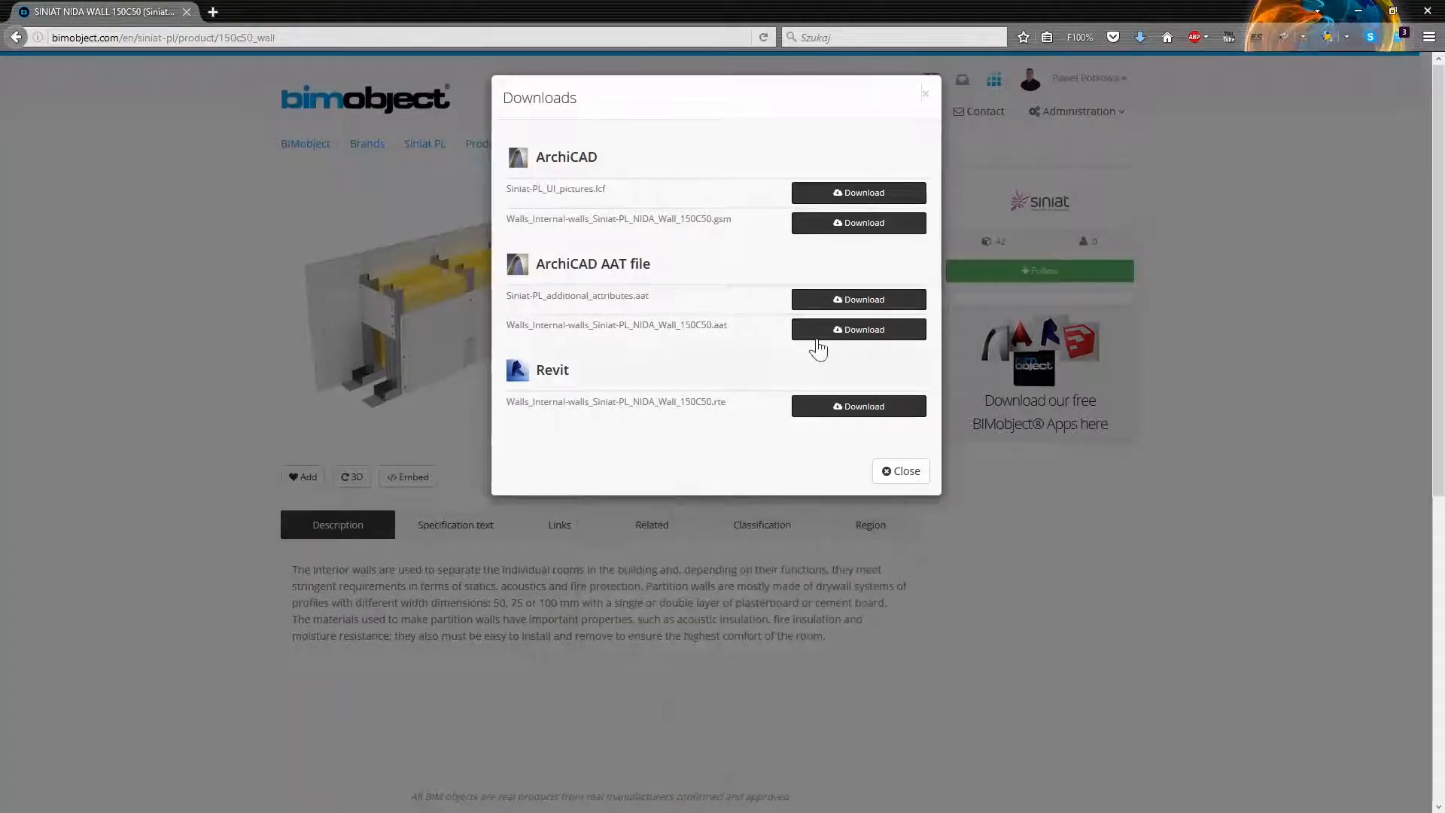
pyautogui.click(851, 337)
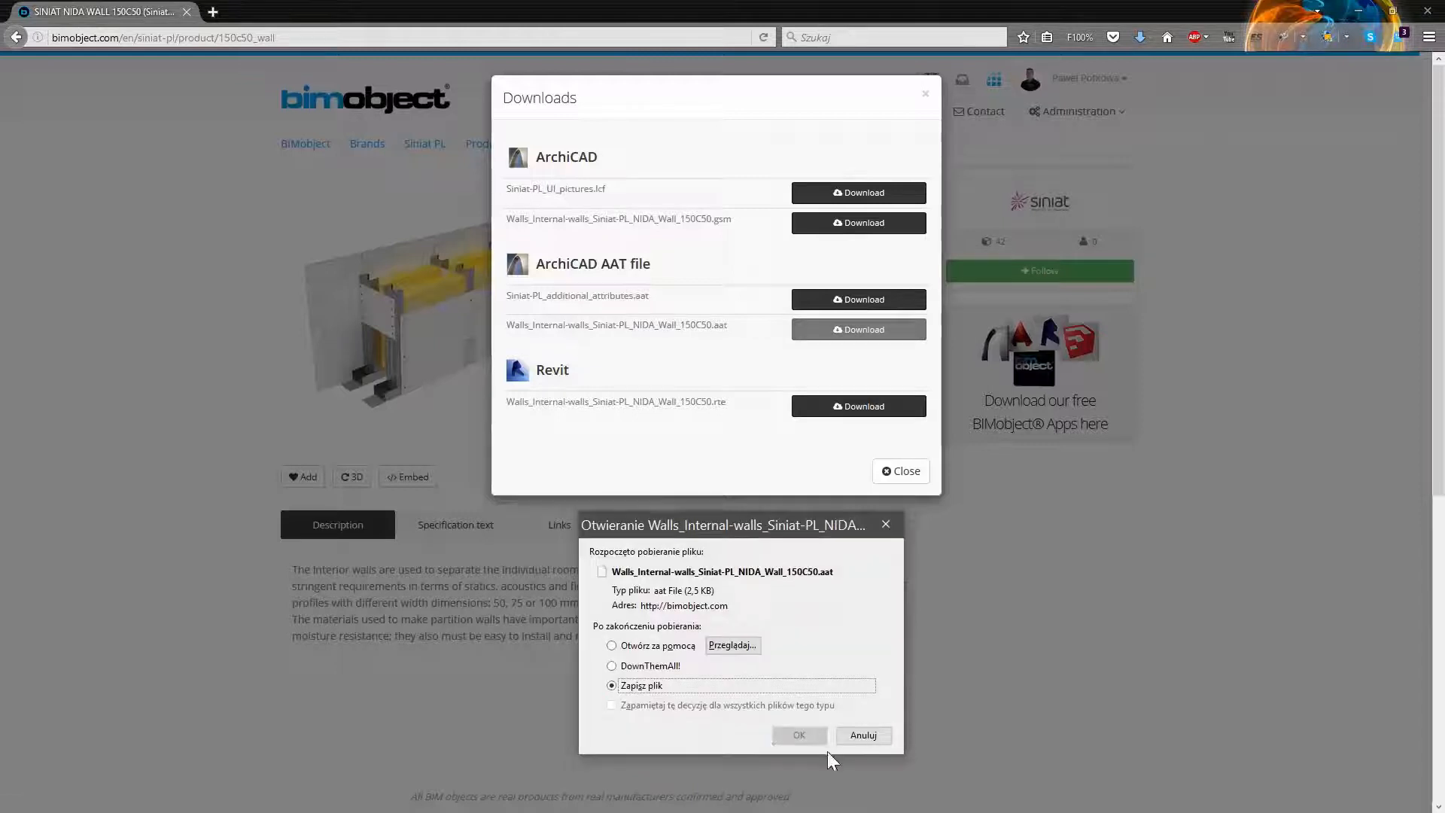
pyautogui.click(815, 734)
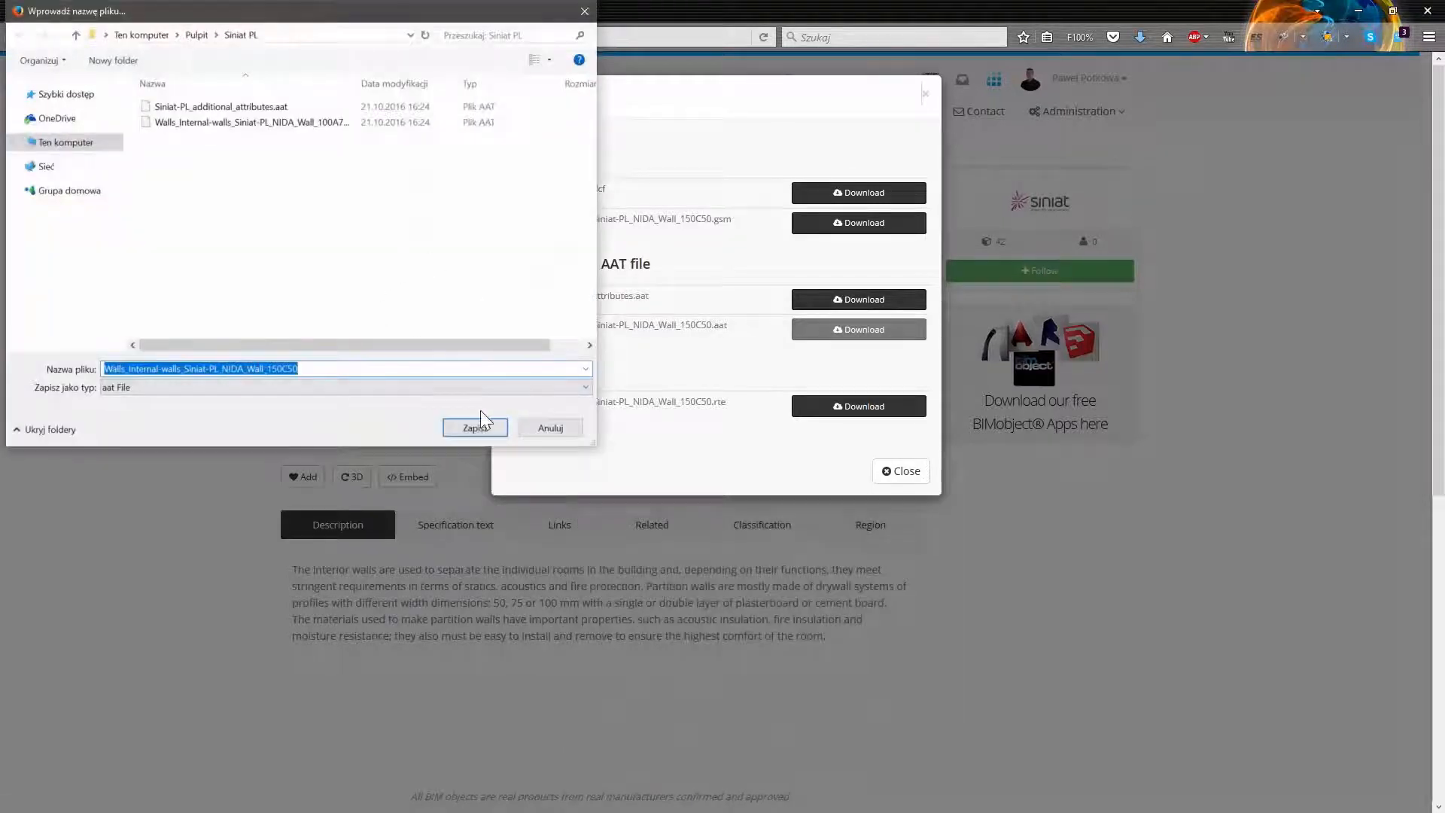
pyautogui.click(479, 425)
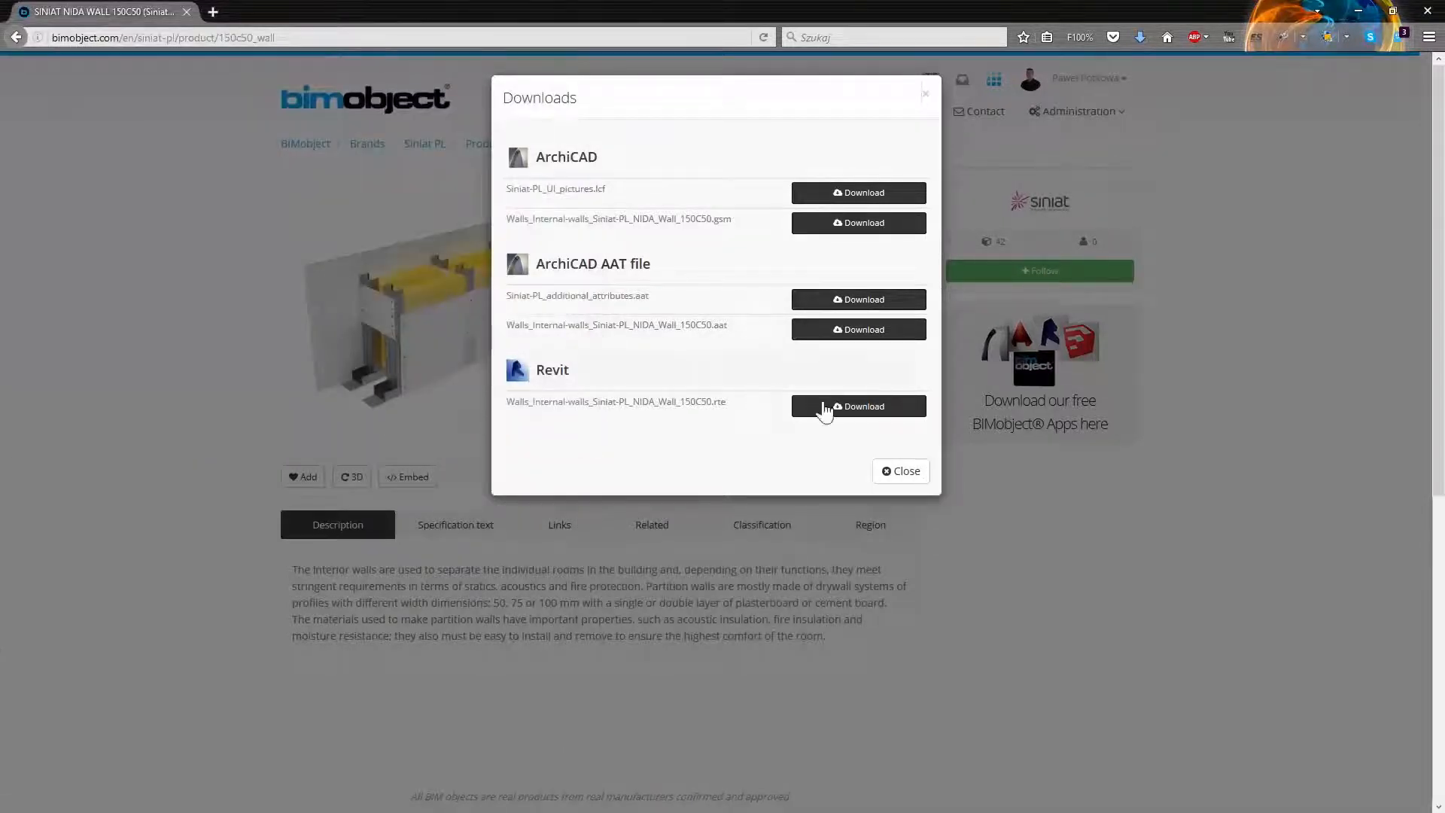
pyautogui.click(902, 474)
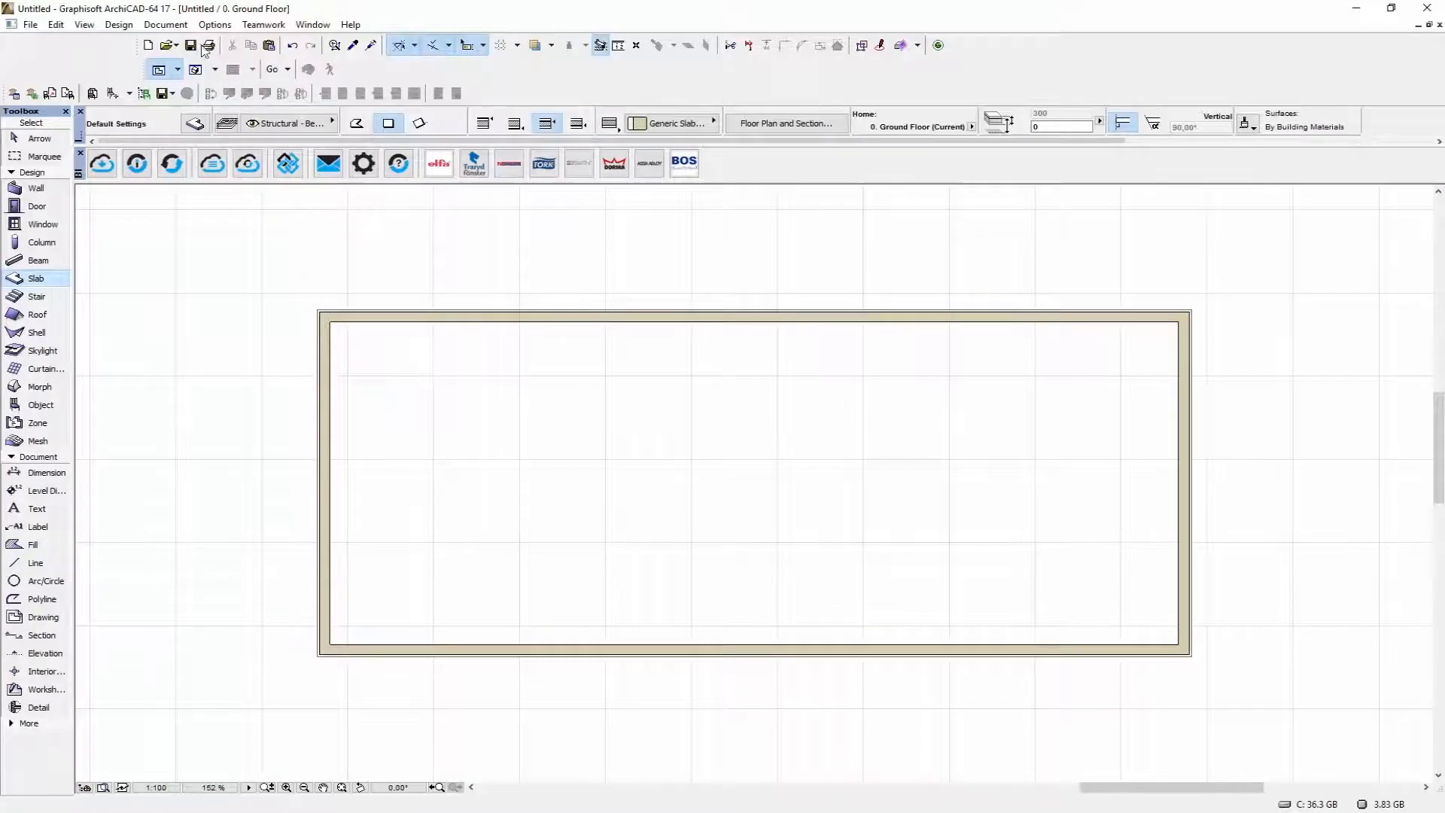
# - In ArchiCAD, open the Attribute Manager and show all attribute types
pyautogui.click(203, 25)
pyautogui.moveTo(223, 50)
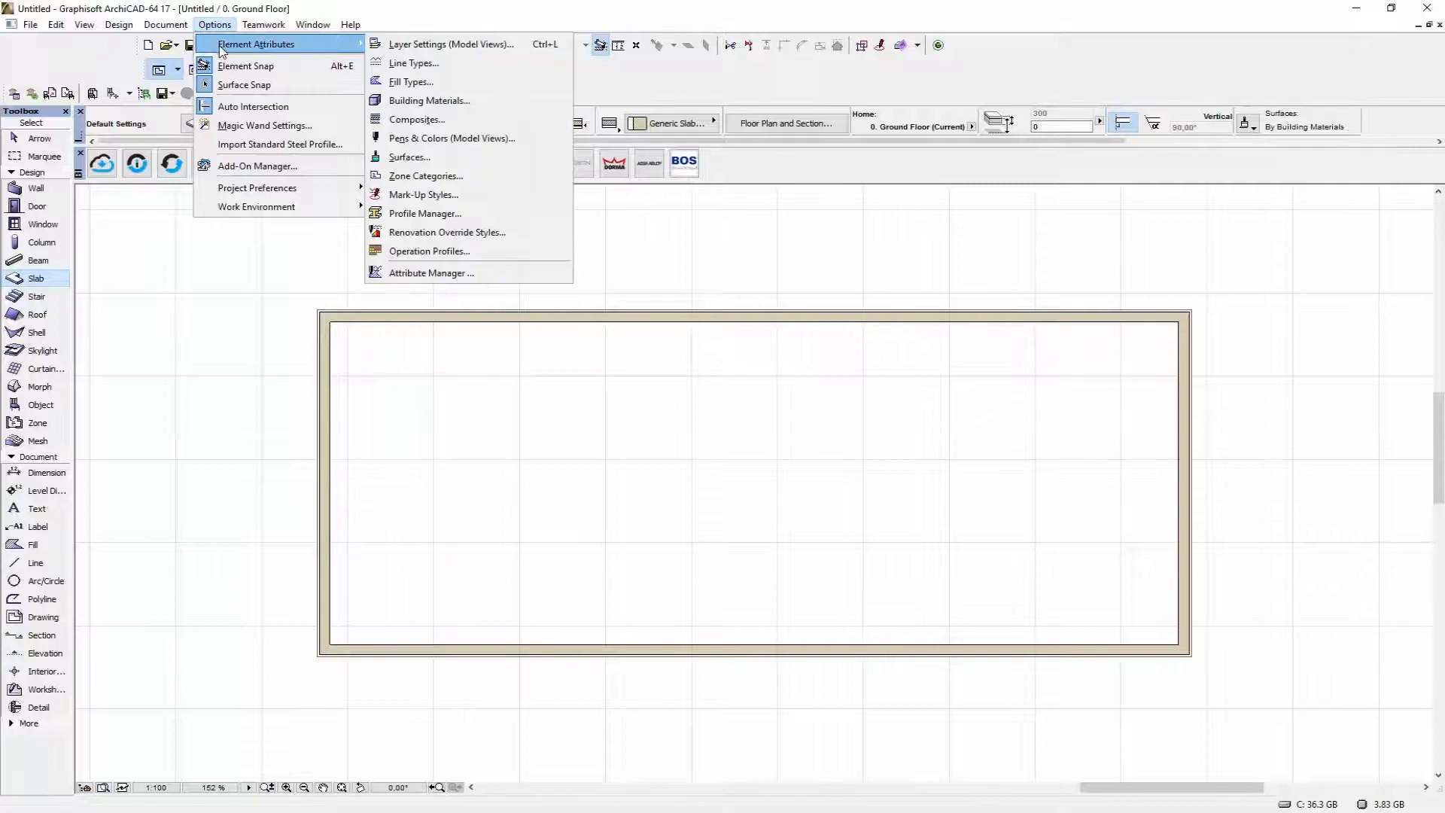
pyautogui.click(450, 274)
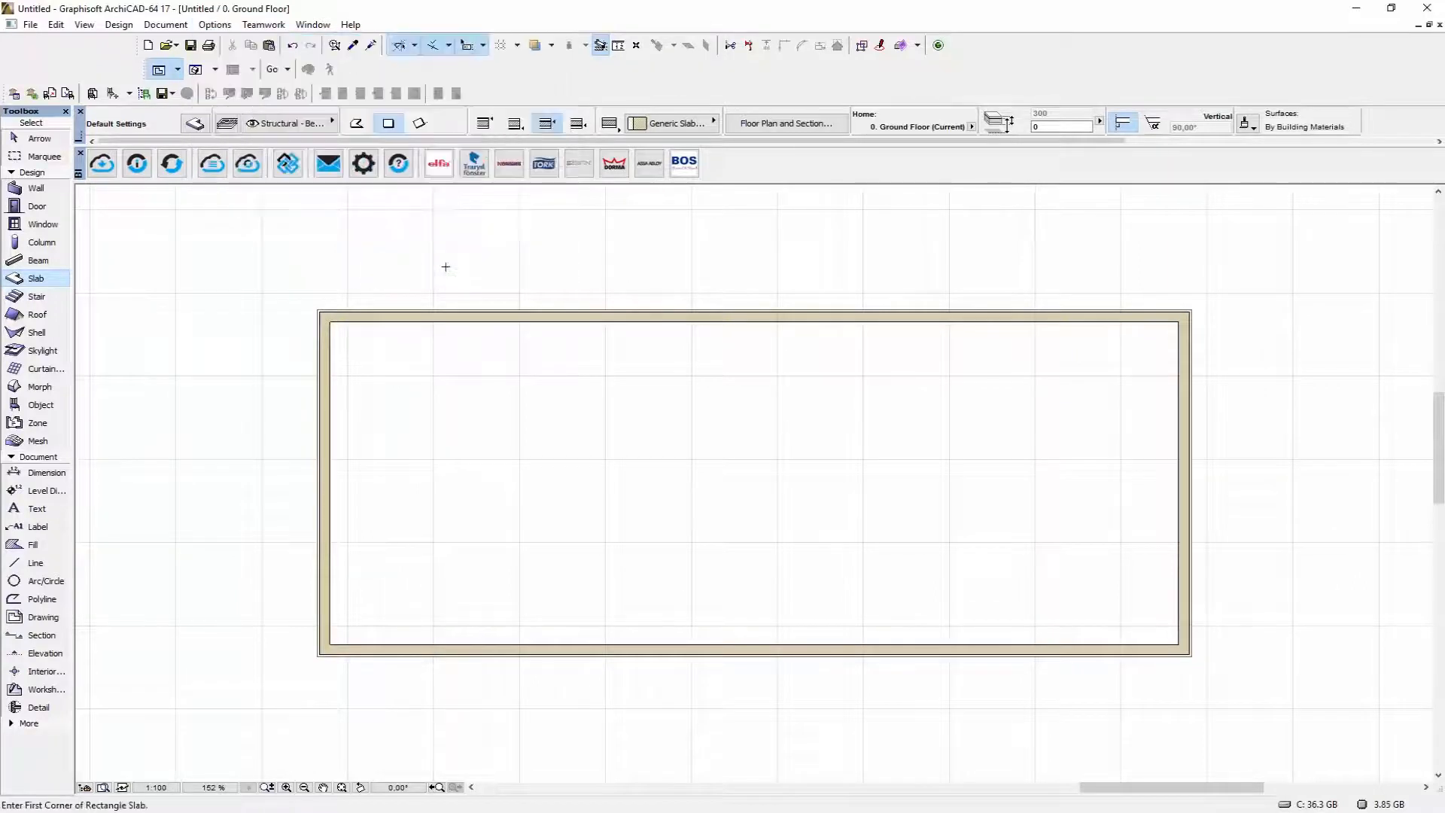
pyautogui.click(789, 239)
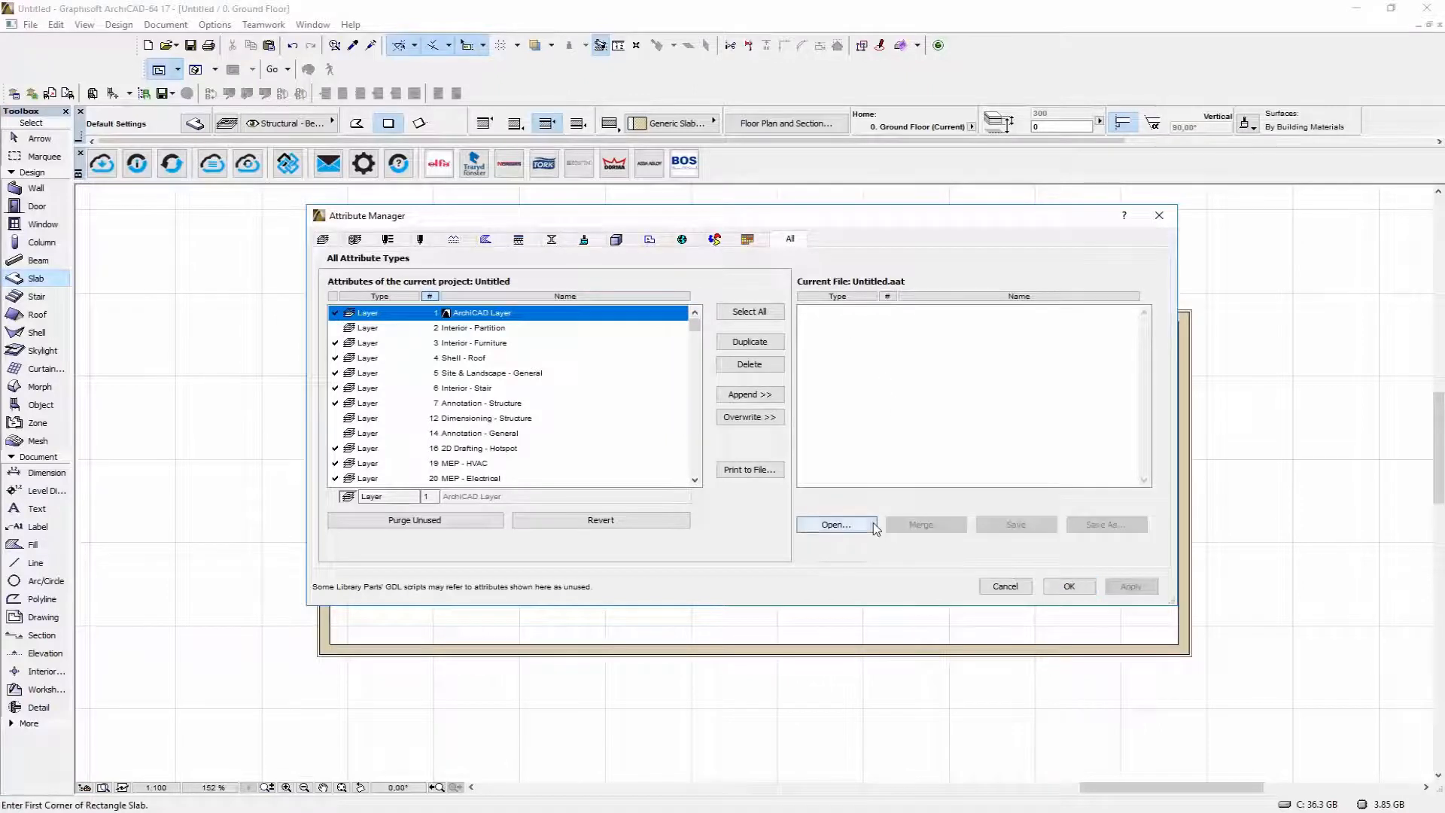
# - Load the Siniat-PL_additional_attributes.aat file from the Pobrane folder into the Attribute Manager
pyautogui.click(831, 524)
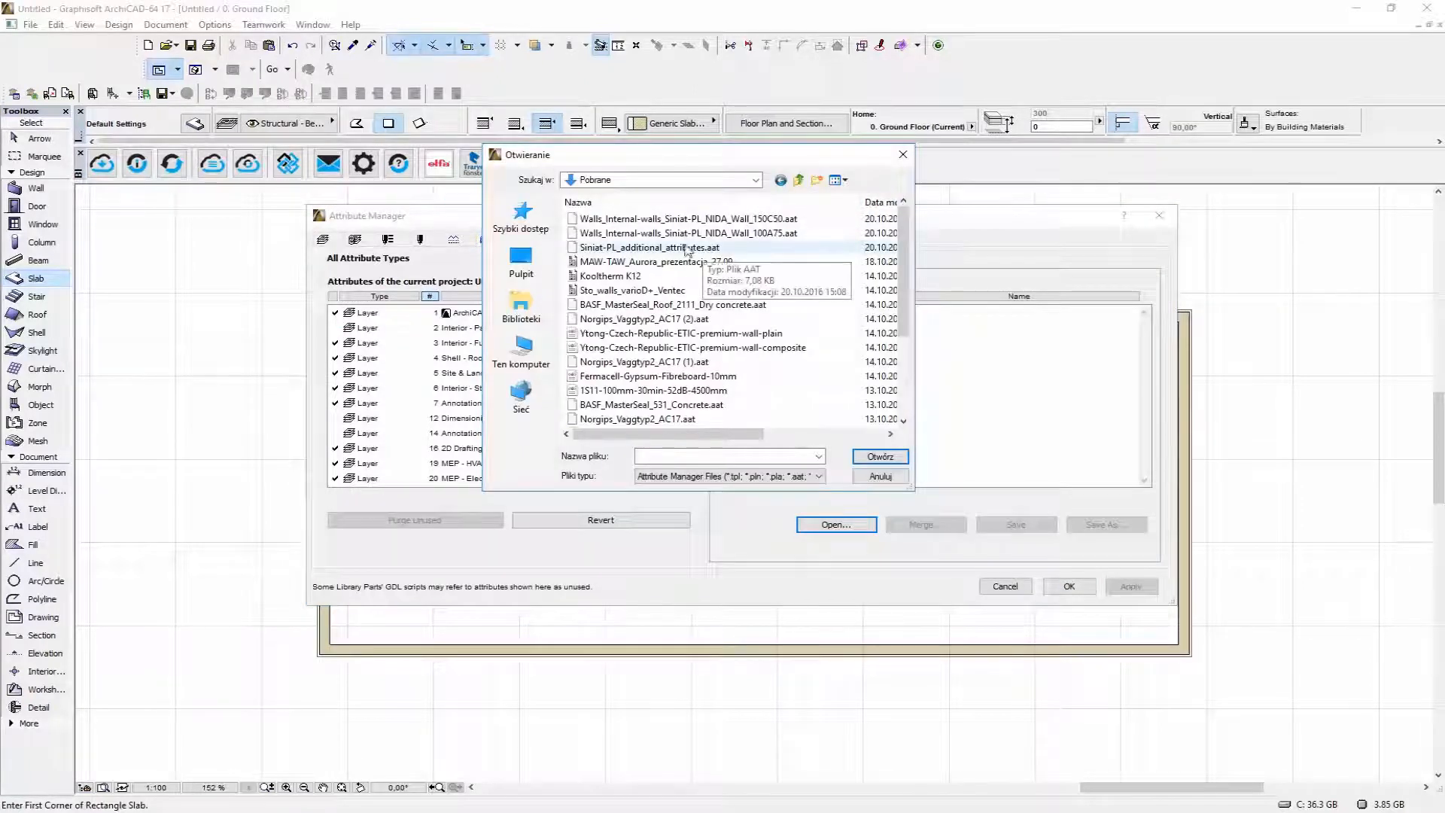
pyautogui.click(710, 248)
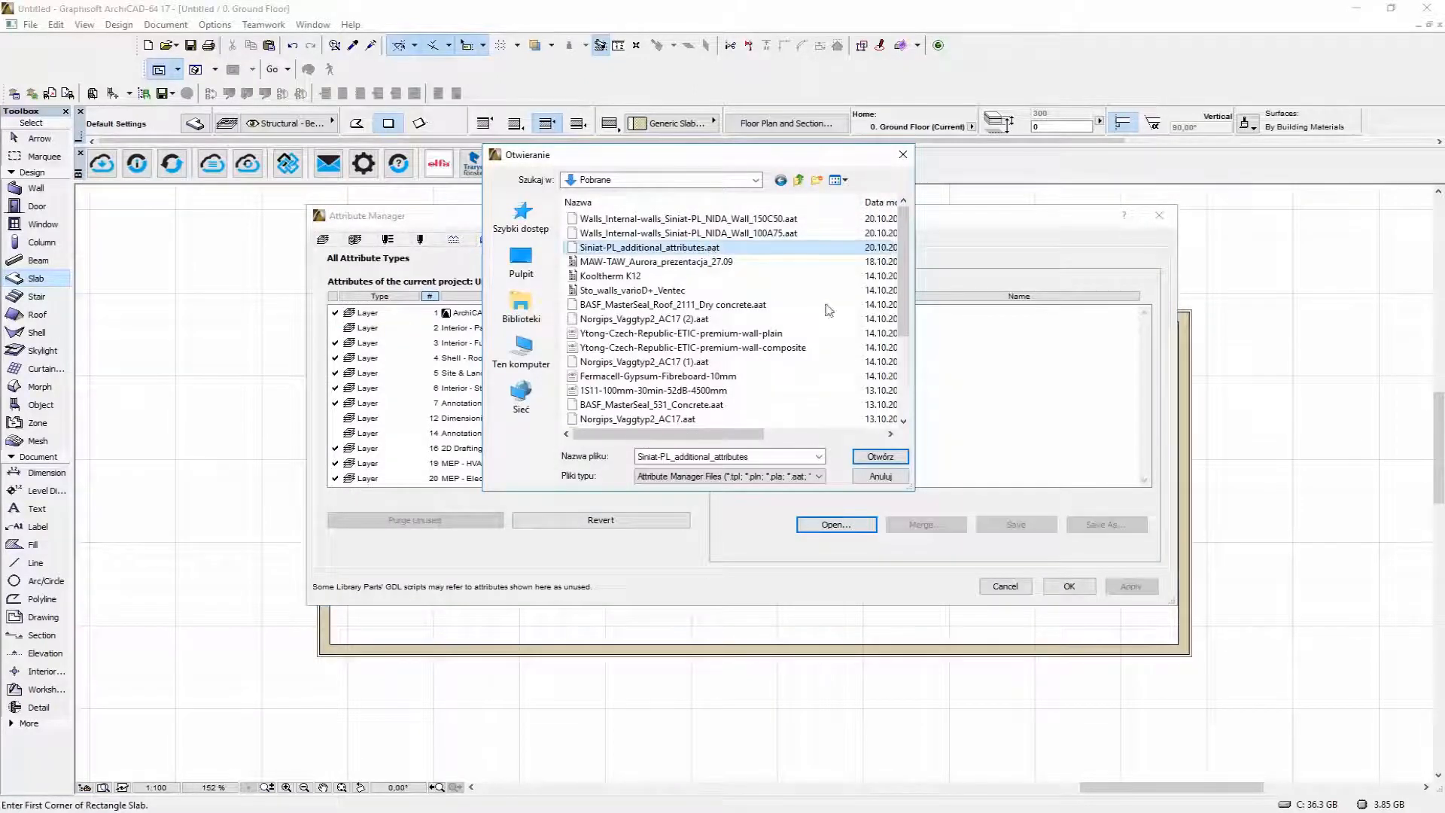
pyautogui.click(895, 456)
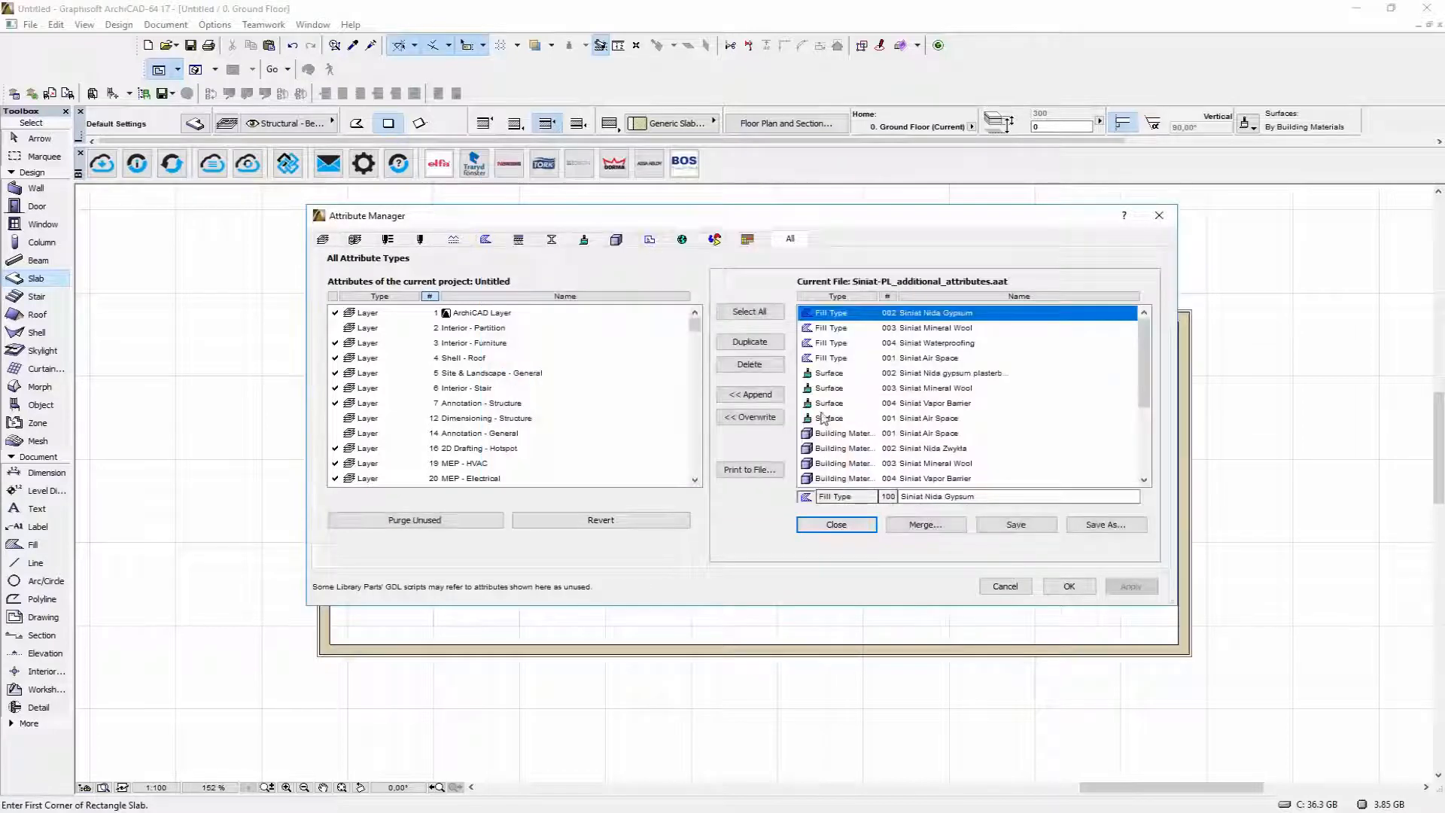
# - Import all attributes from the loaded Siniat-PL_additional_attributes.aat file into the project with Overwrite and approve their creation
pyautogui.scroll(-3, 1039, 413)
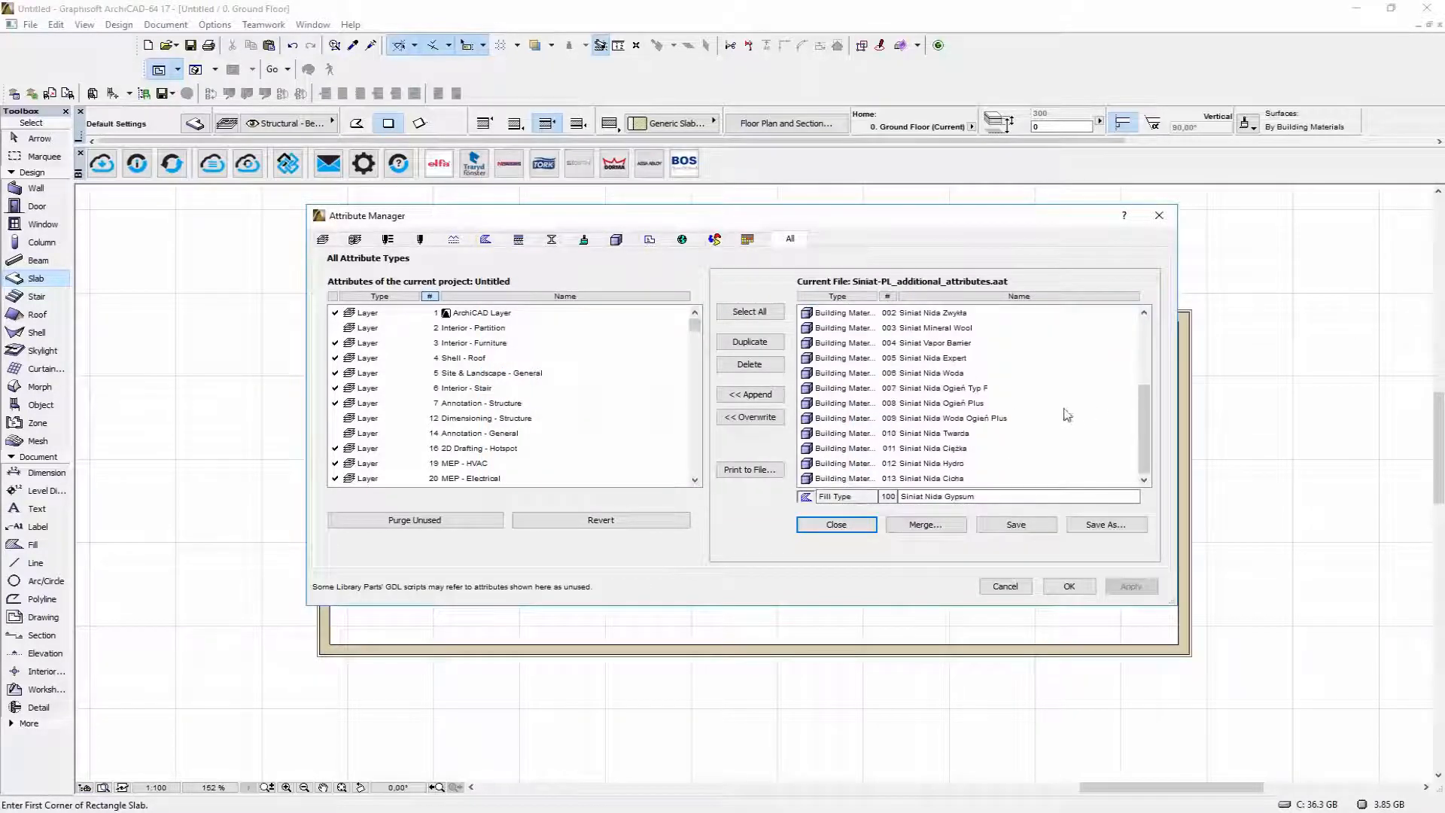
pyautogui.hotkey('ctrl', 'a')
pyautogui.scroll(4, 942, 468)
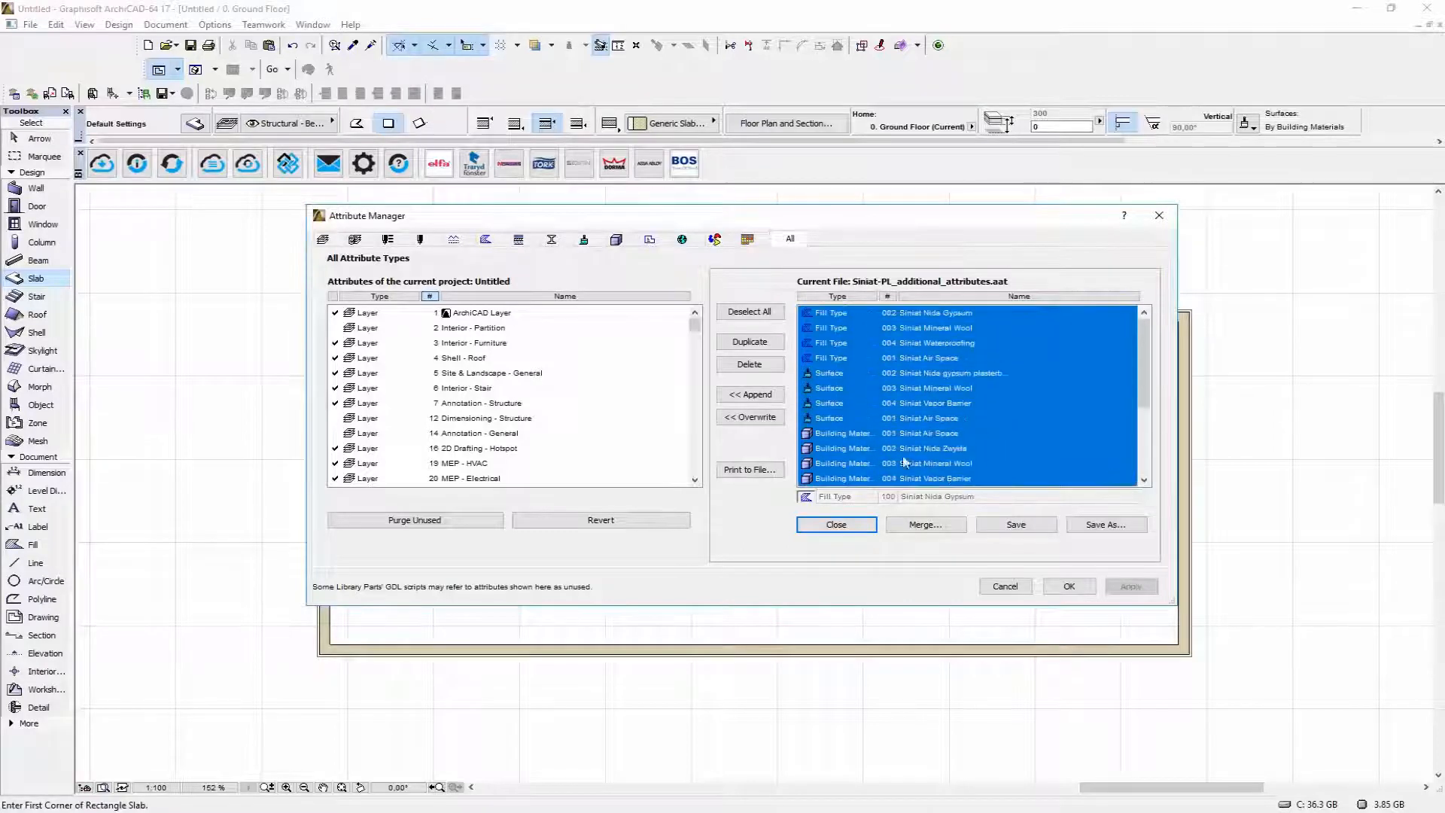
pyautogui.click(769, 424)
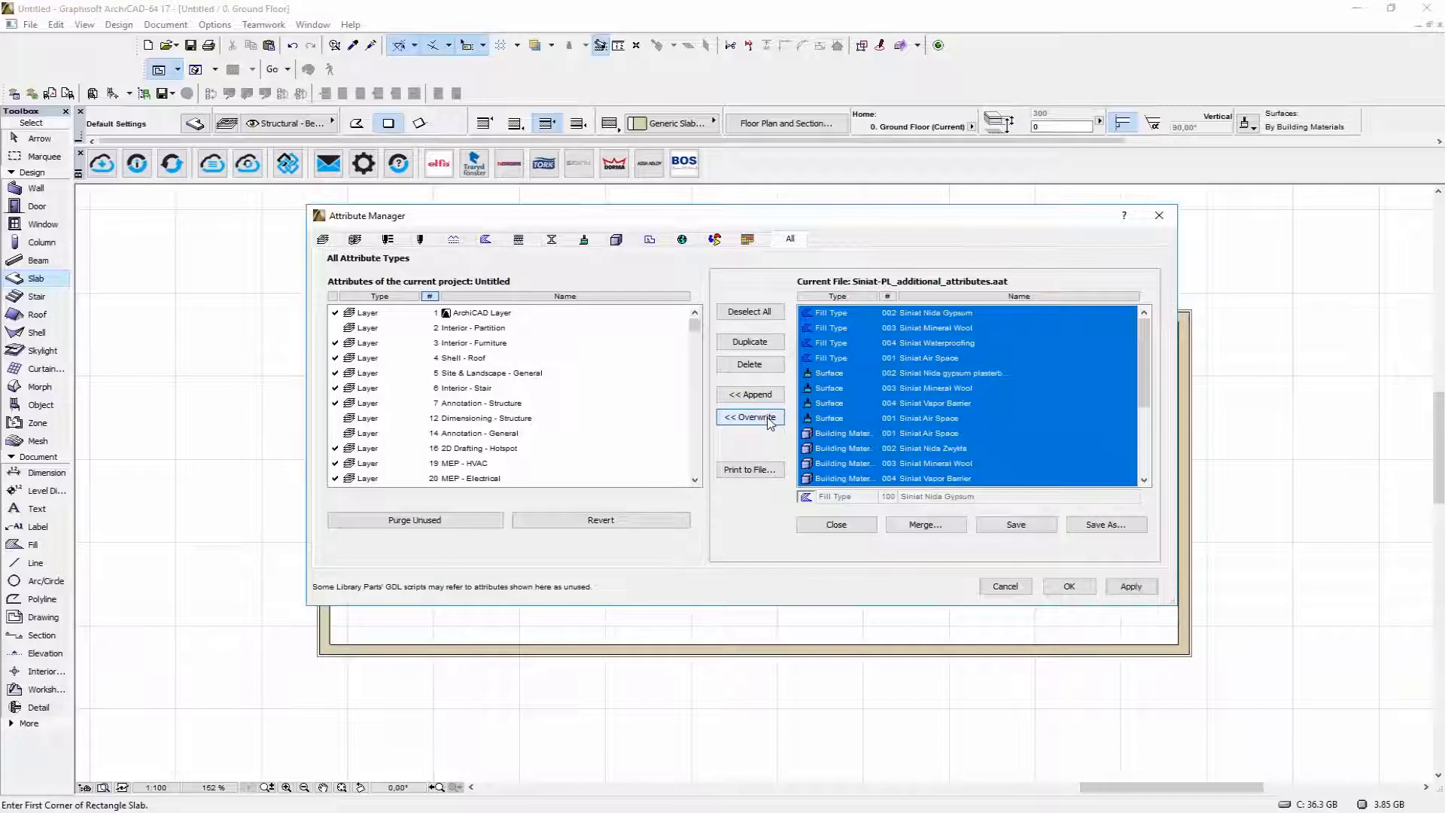
pyautogui.click(1131, 586)
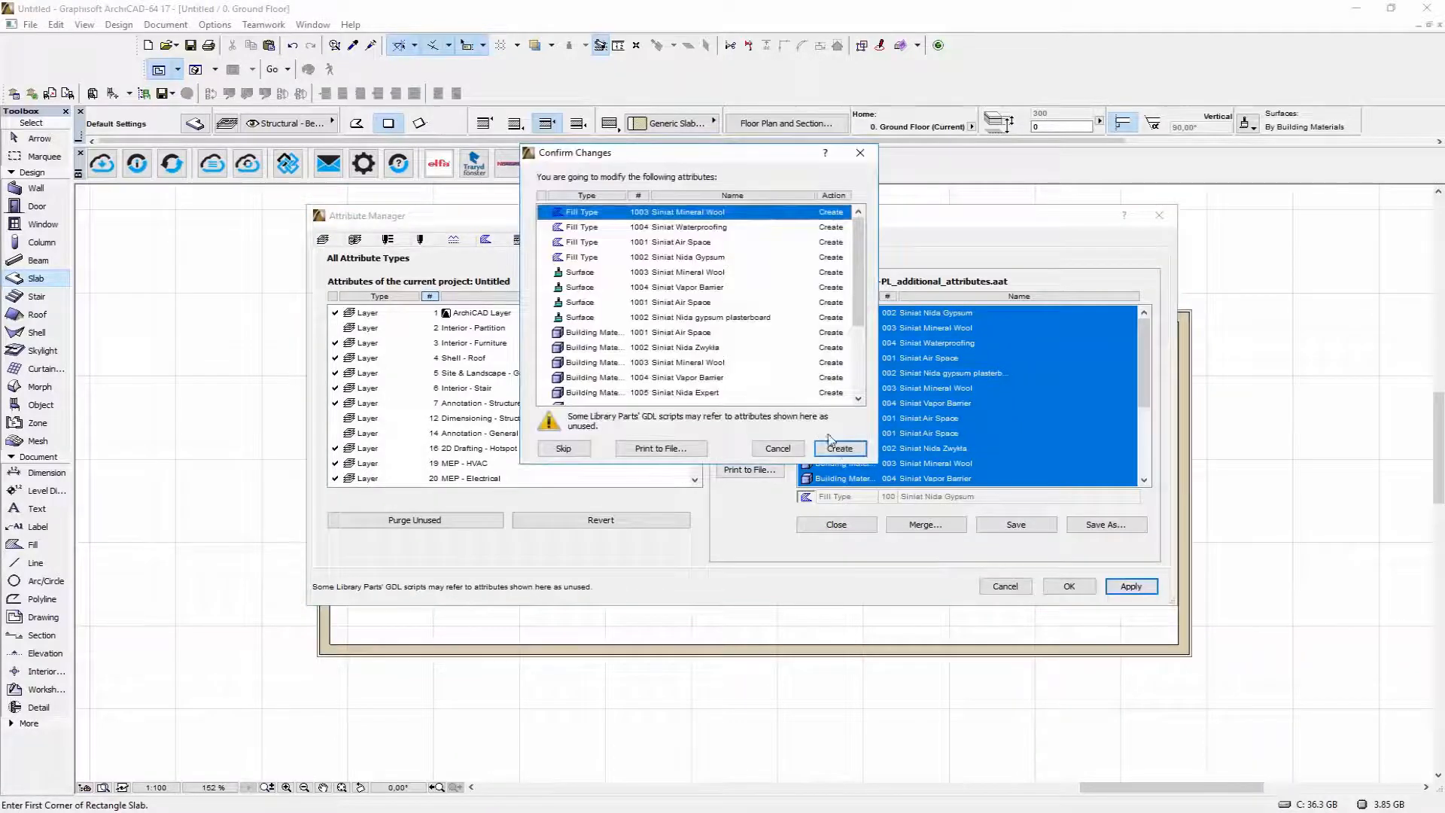
pyautogui.click(838, 449)
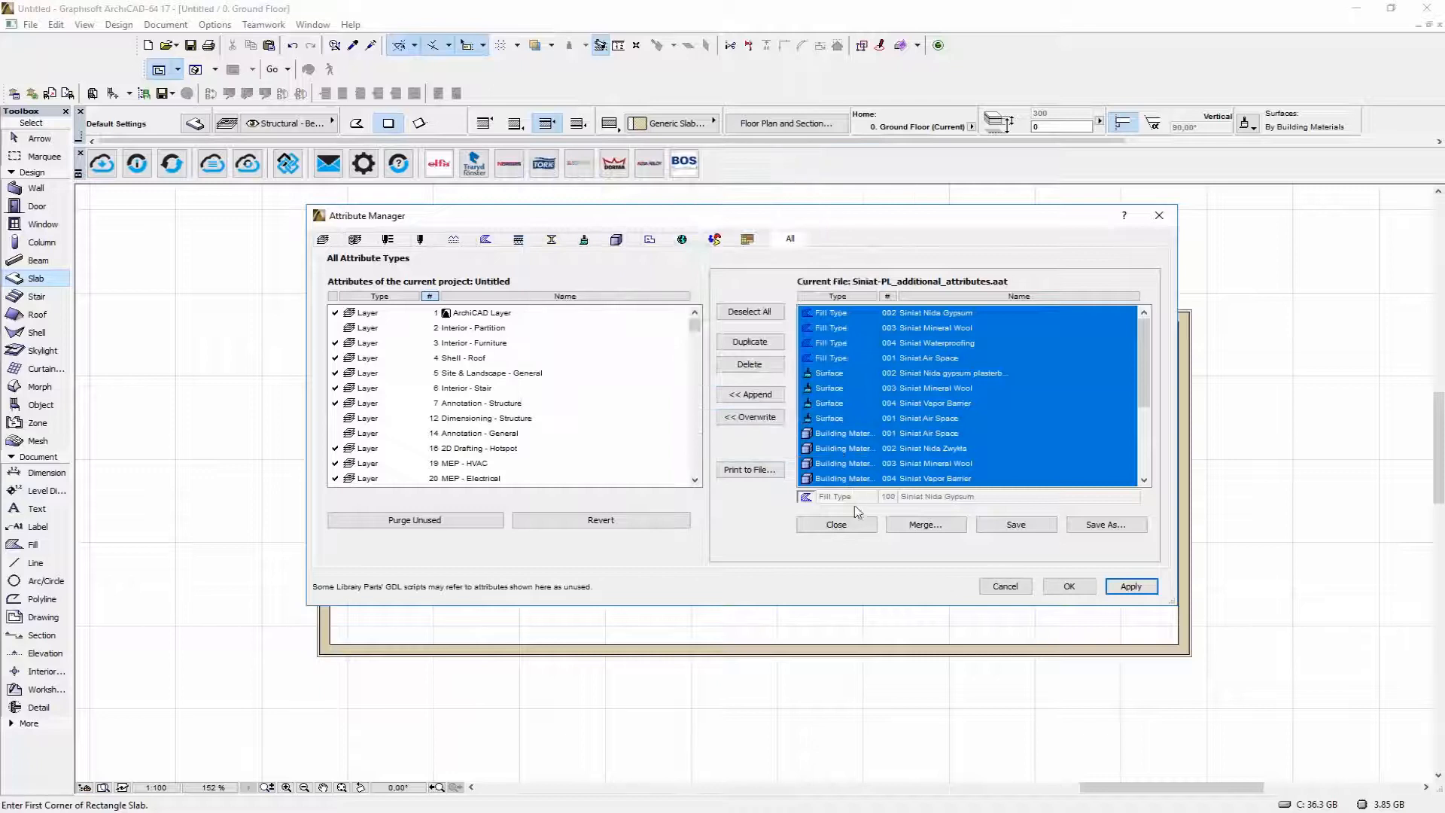
# - Close the additional attributes file and load Walls_Internal-walls_Siniat-PL_NIDA_Wall_100A75.aat from the Pobrane folder
pyautogui.click(846, 527)
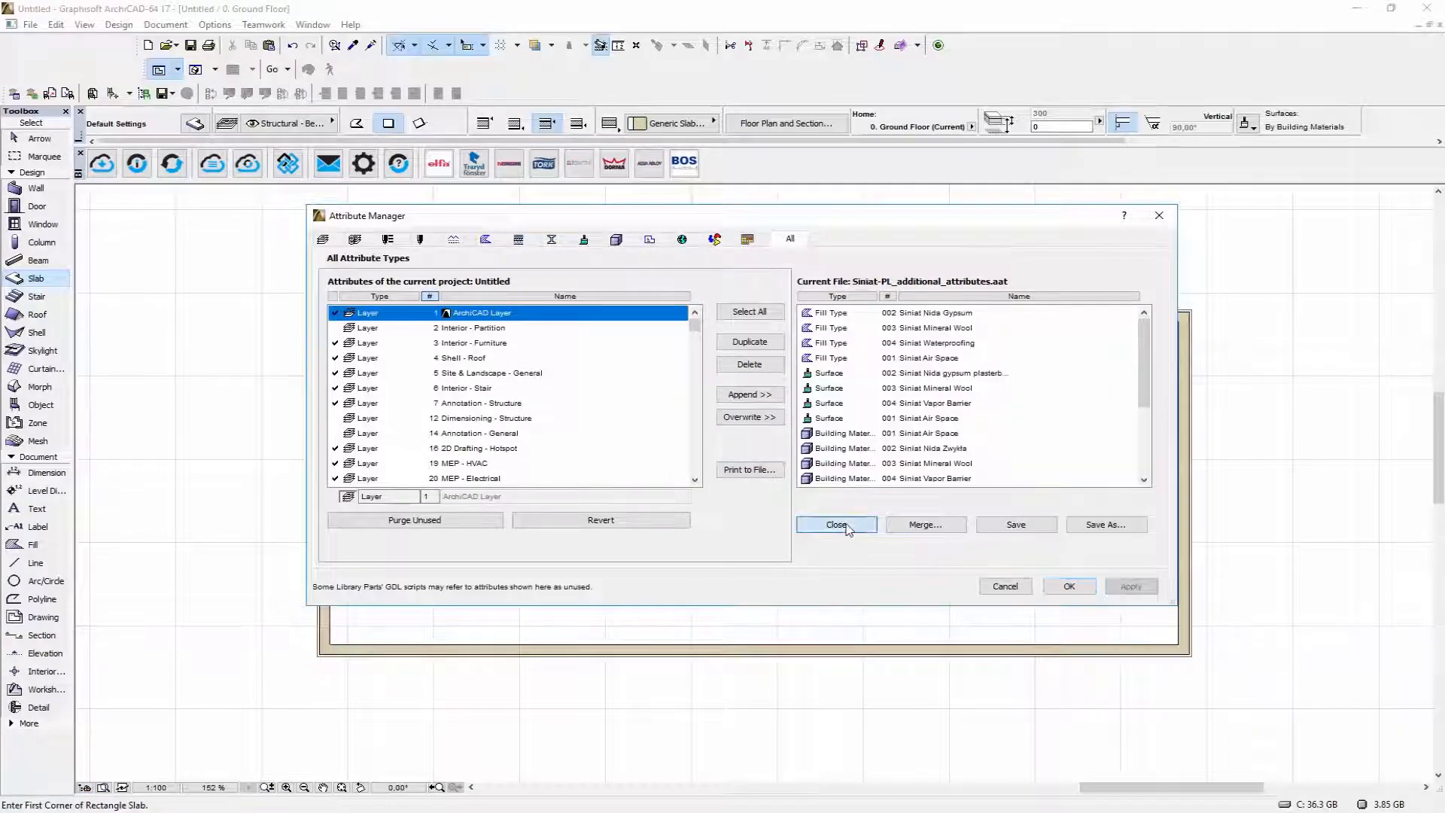
pyautogui.click(845, 527)
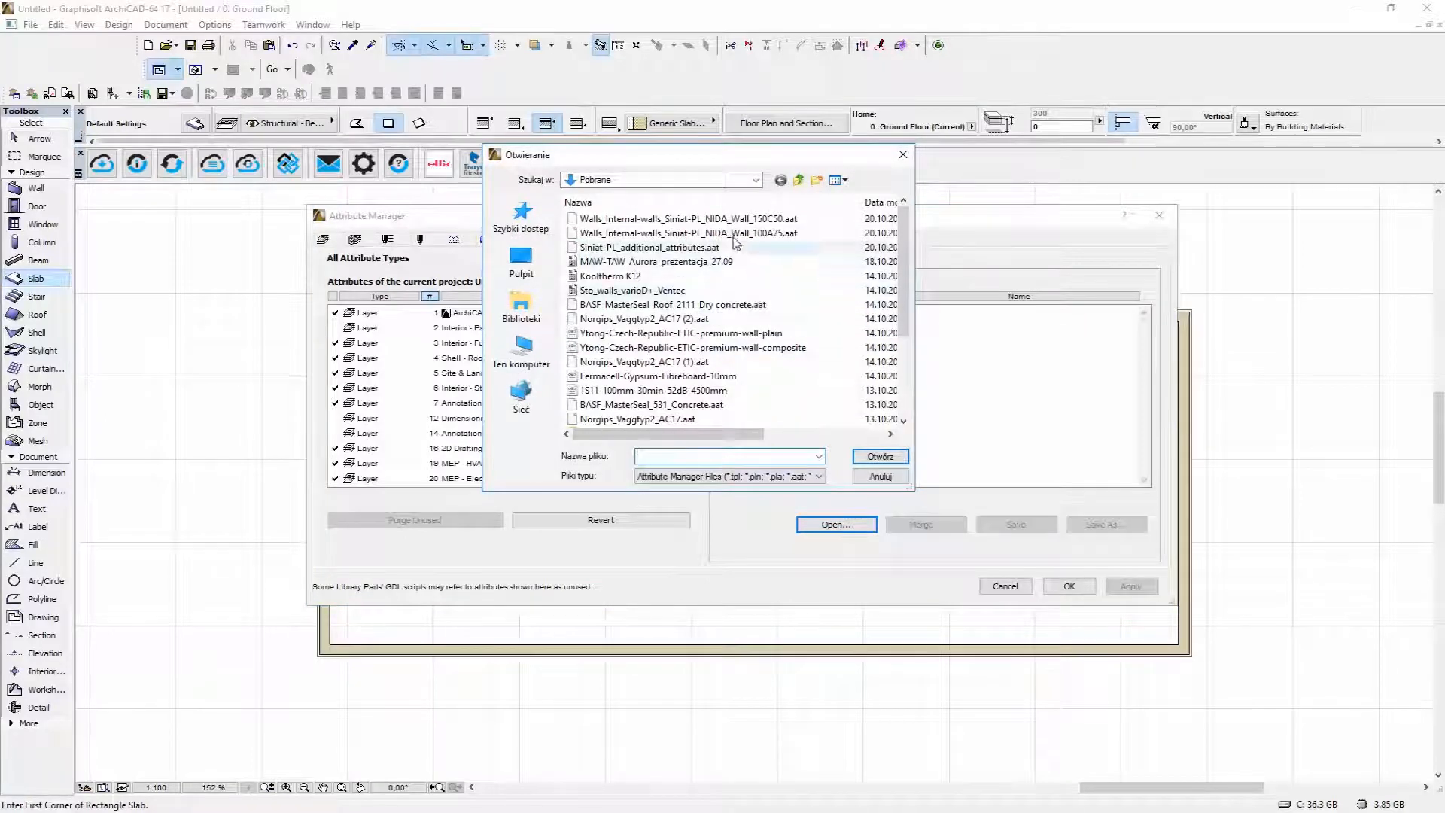
pyautogui.click(689, 233)
pyautogui.click(886, 457)
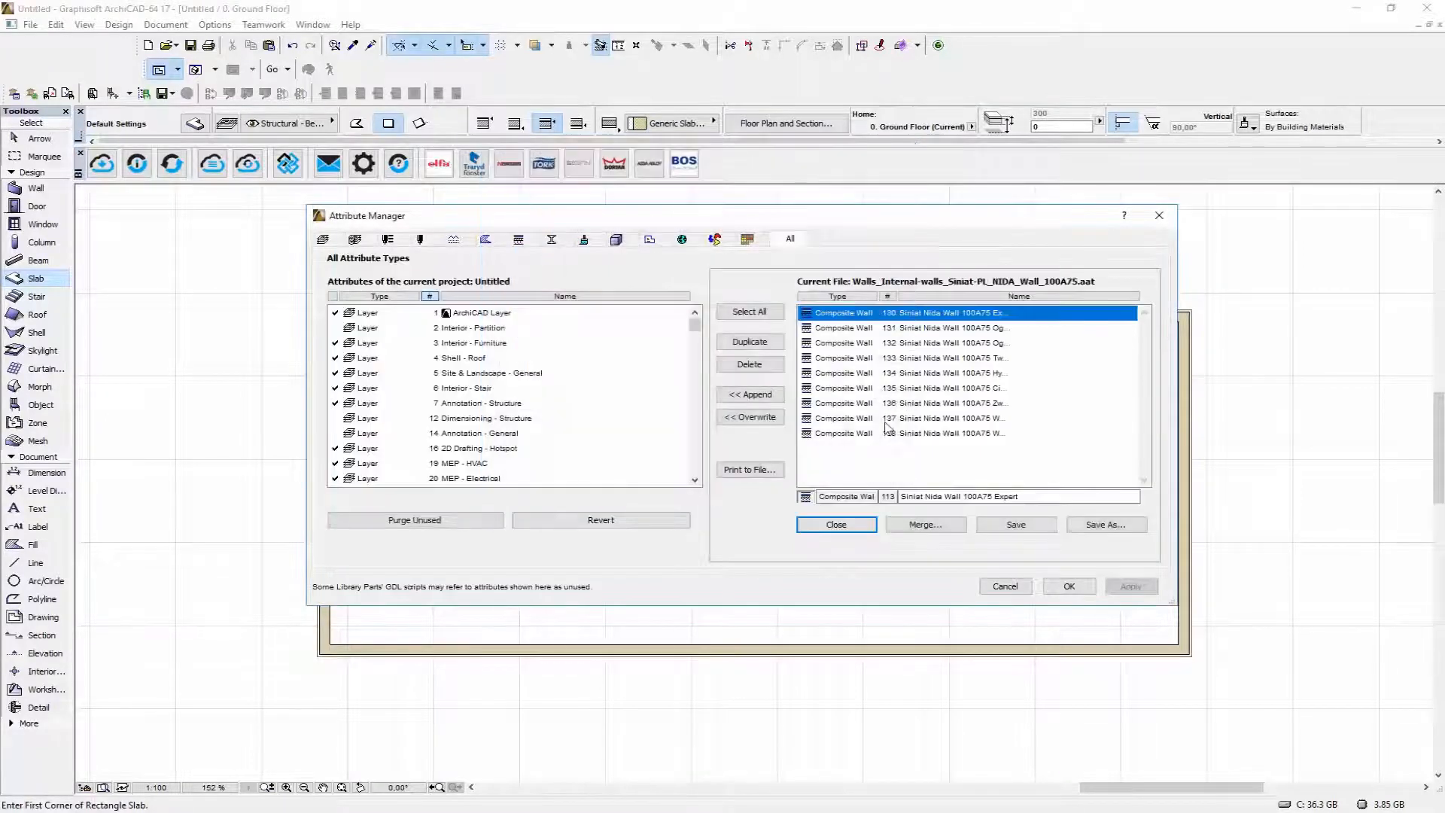
# - Append all Siniat Nida Wall 100A75 composites to the project, approve their creation, and close the file and the Attribute Manager
pyautogui.keyDown('shift'); pyautogui.click(857, 433); pyautogui.keyUp('shift')
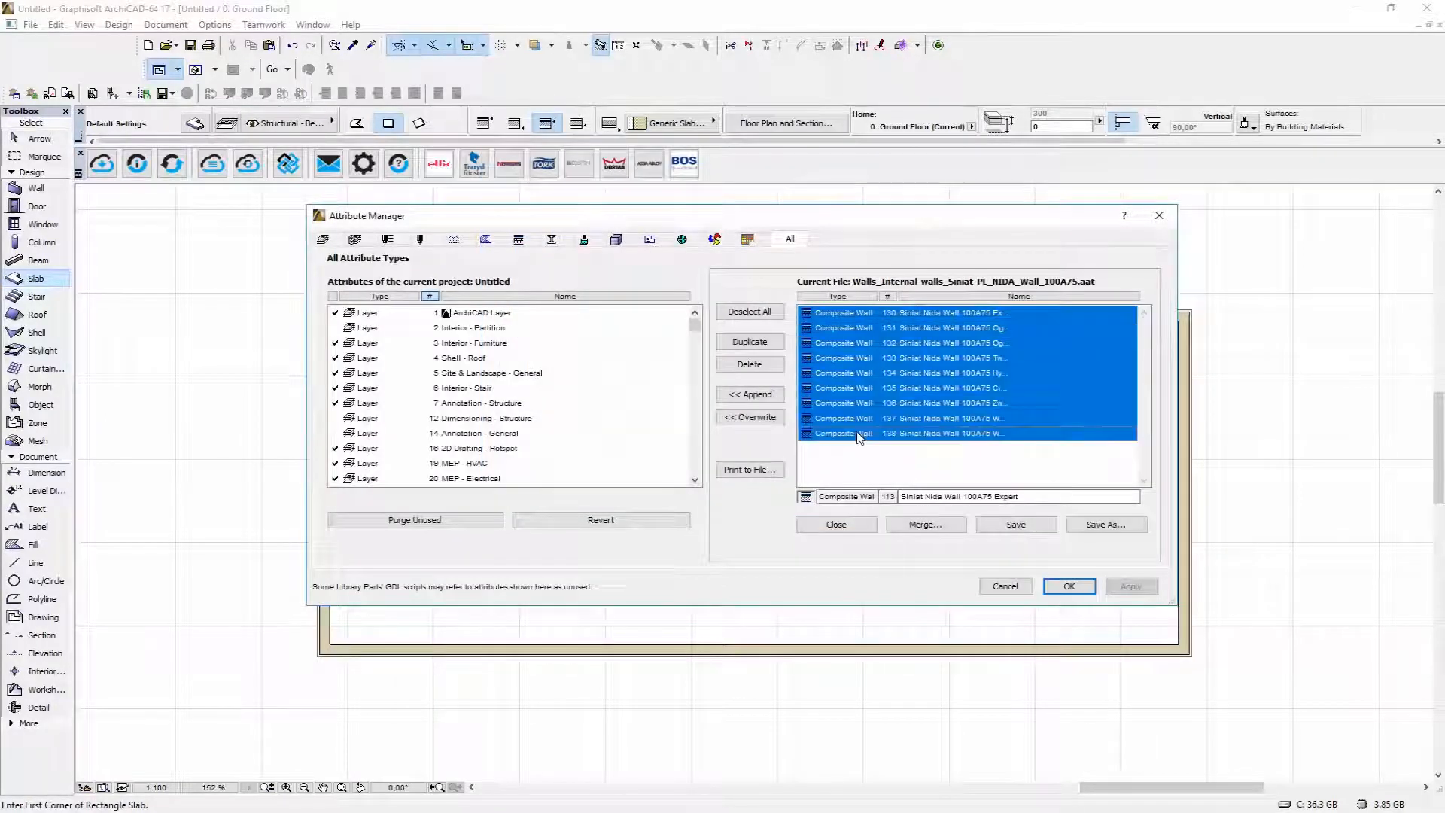
pyautogui.click(752, 396)
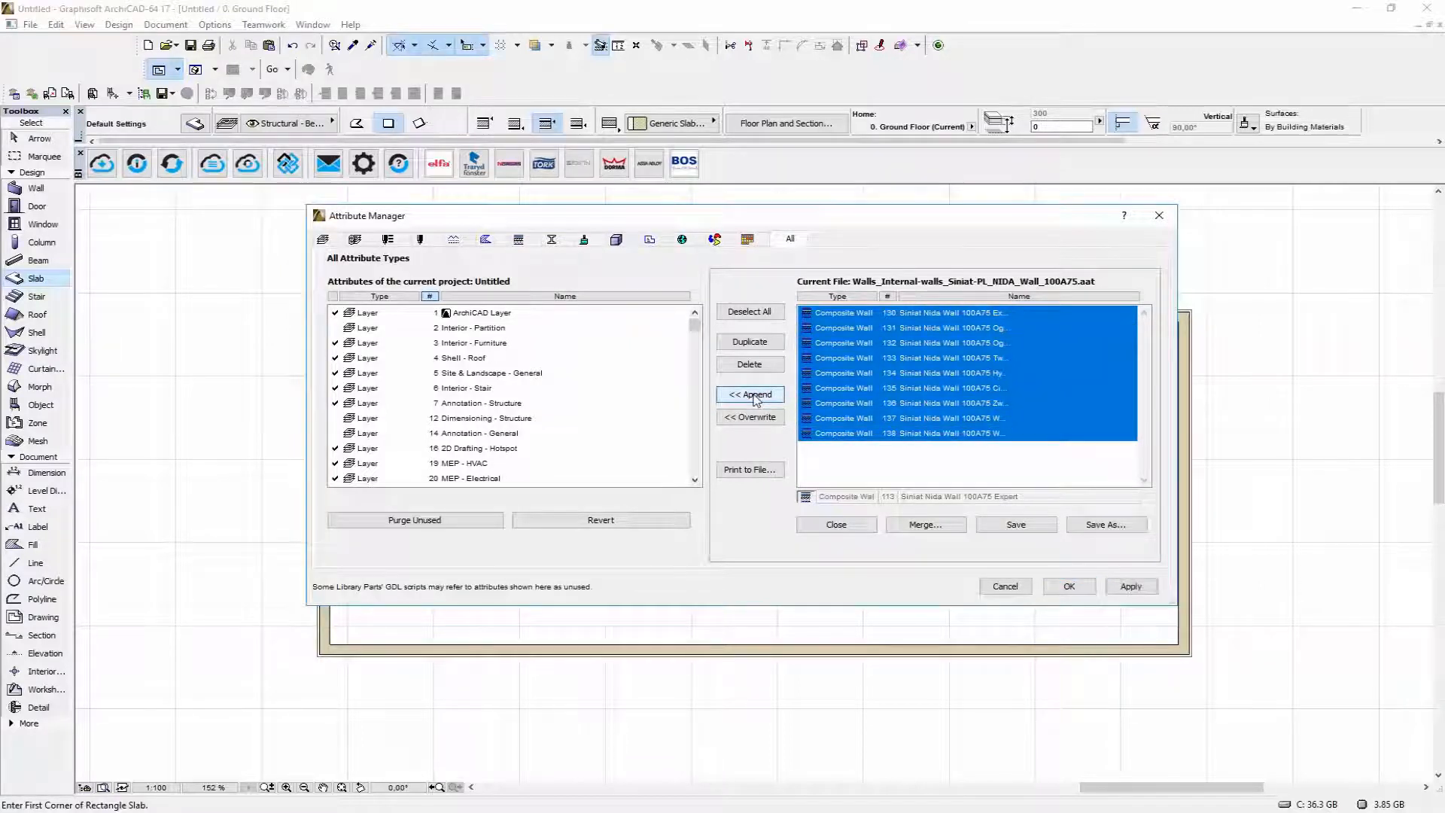
pyautogui.click(1131, 587)
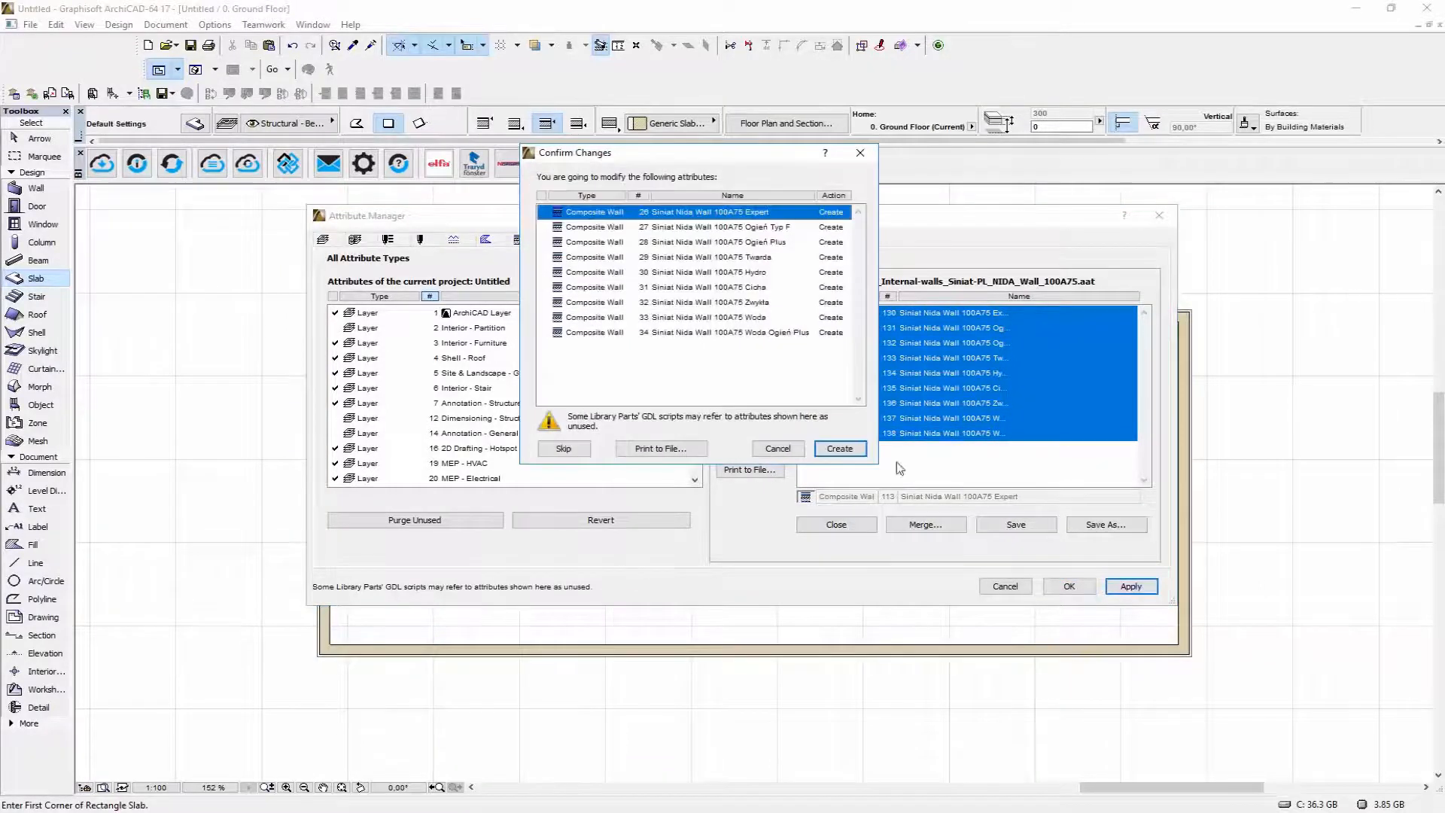
pyautogui.click(839, 448)
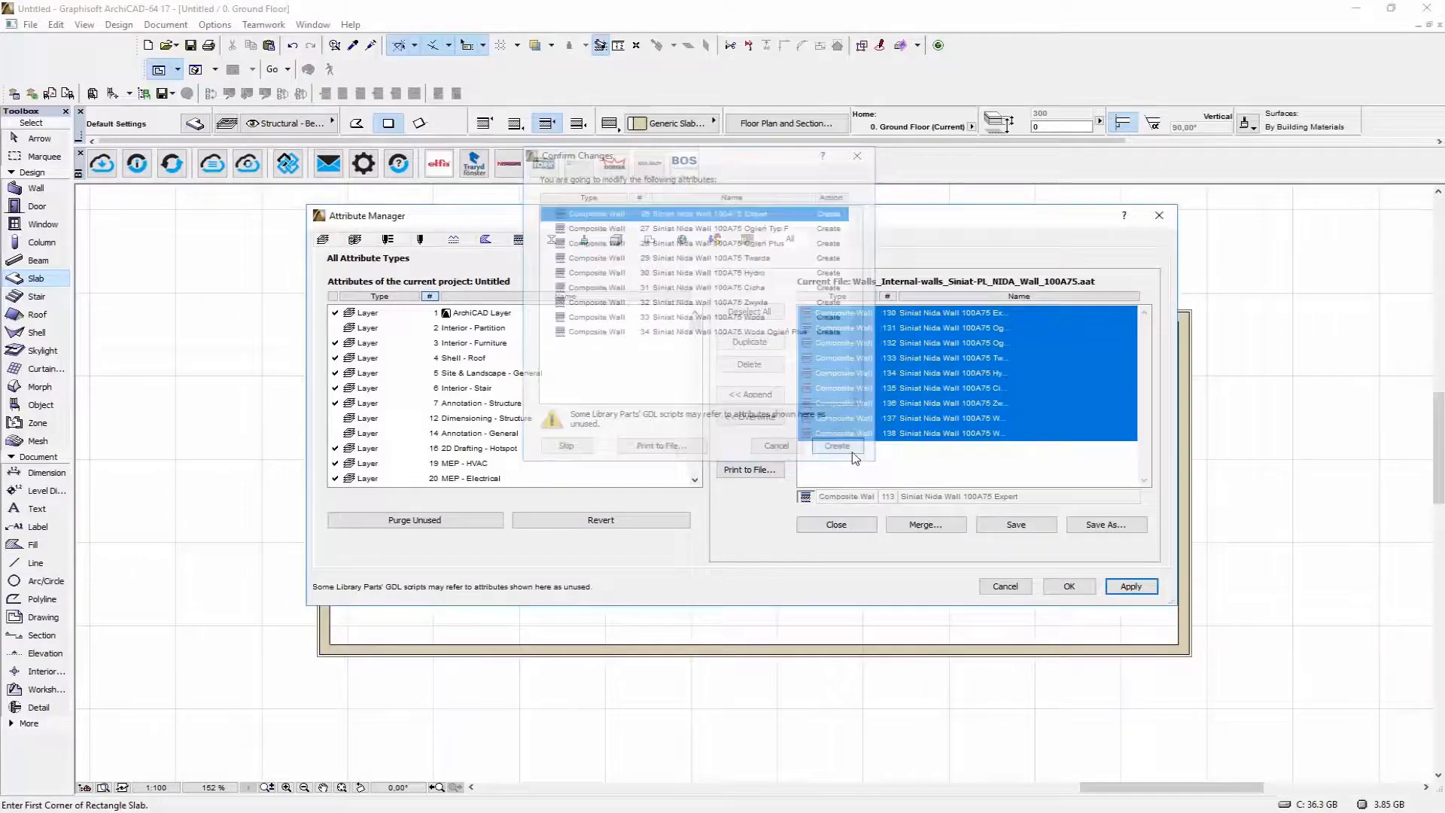
pyautogui.click(861, 525)
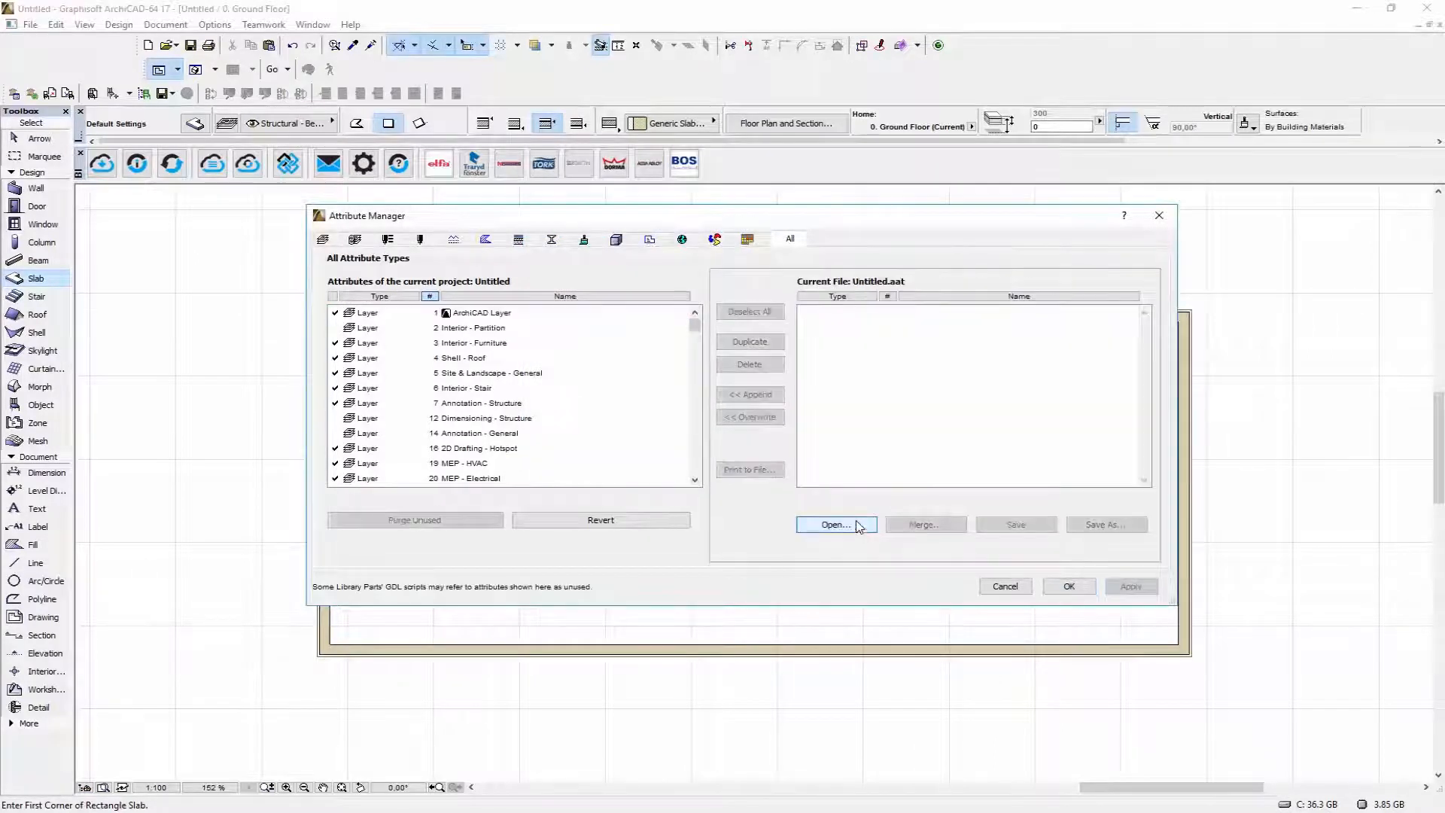
pyautogui.click(1081, 587)
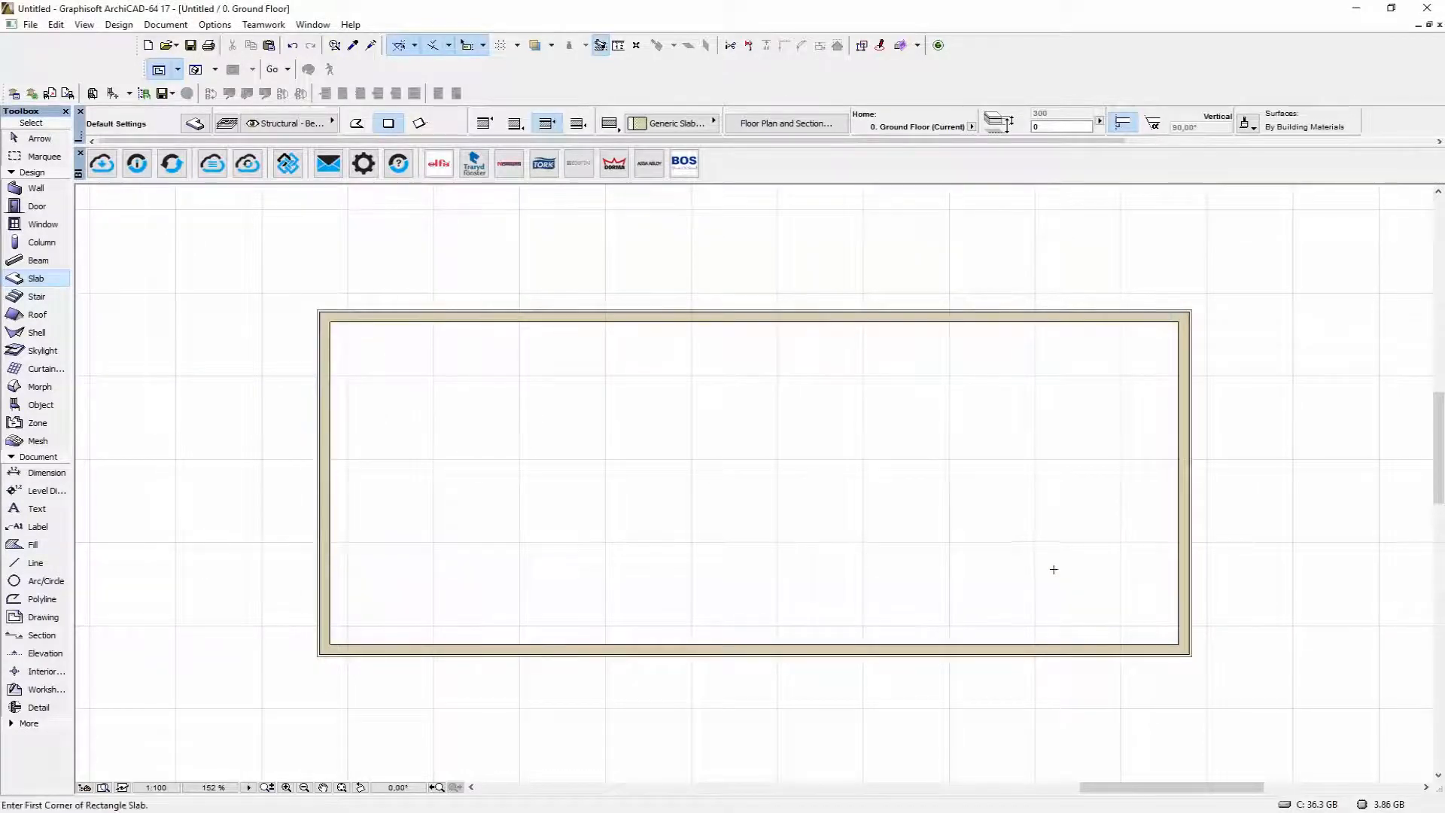
# - Set the default wall composite to Generic Wall/Shell
pyautogui.doubleClick(35, 189)
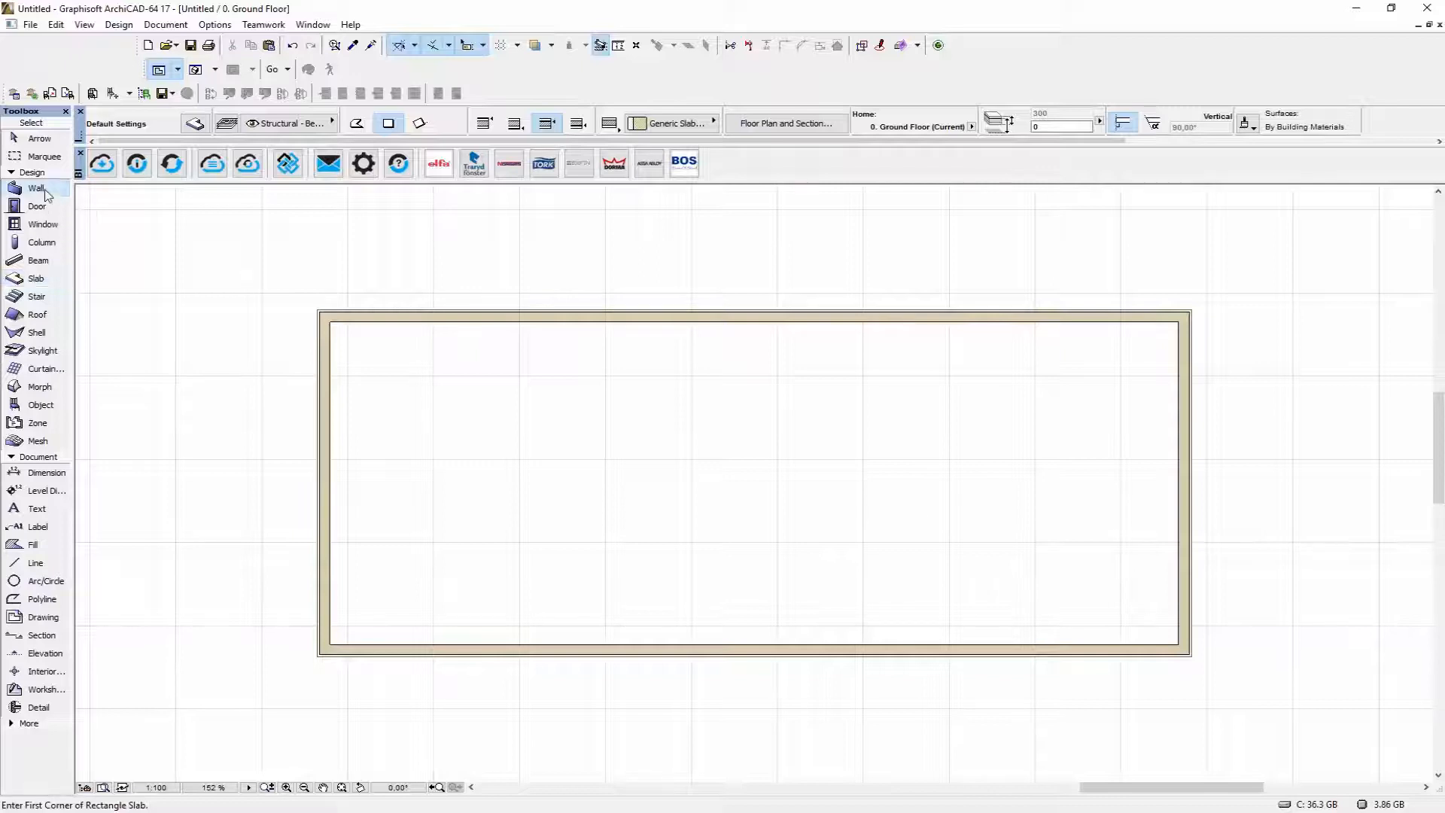
pyautogui.click(804, 143)
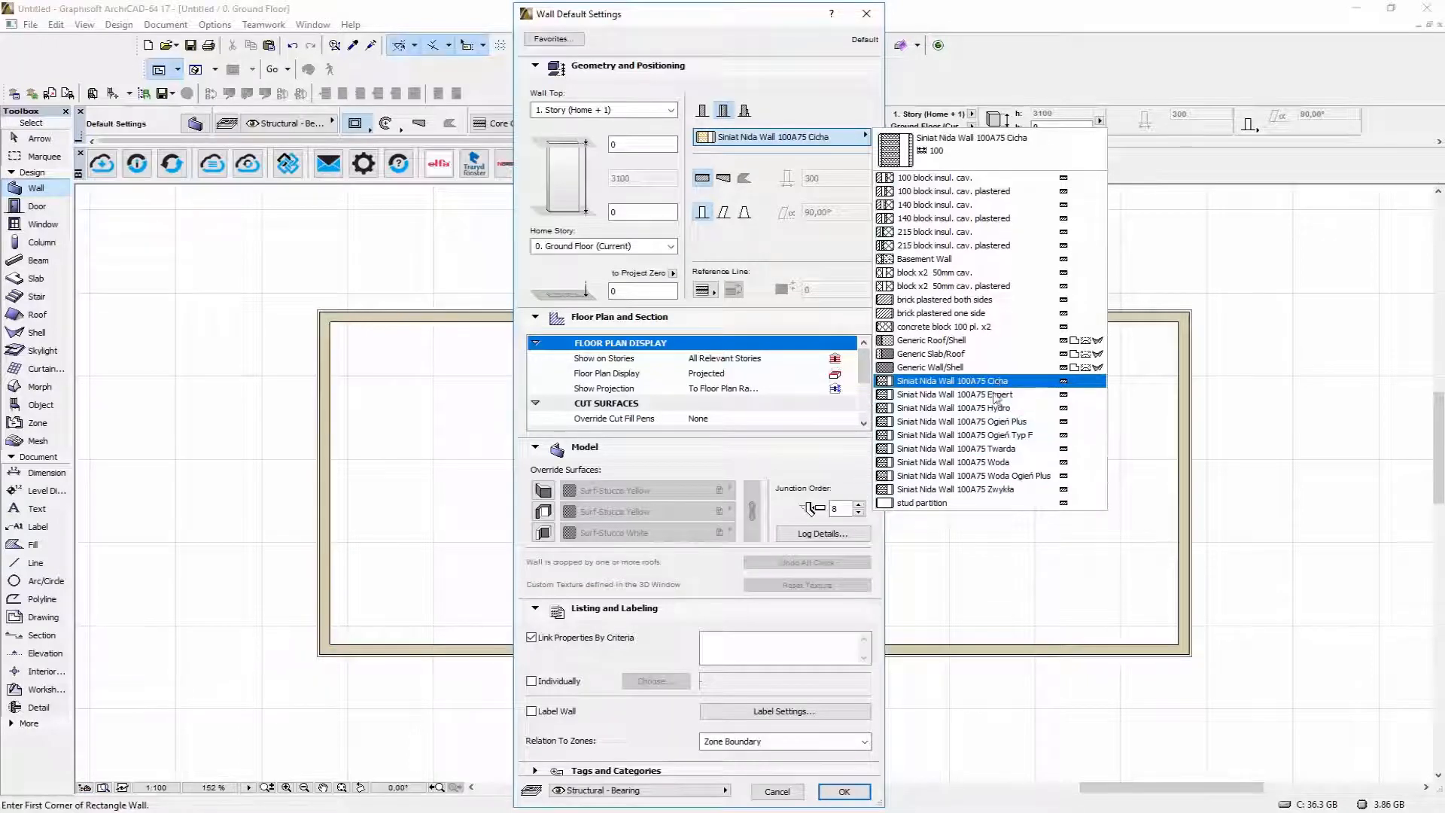
pyautogui.click(933, 367)
pyautogui.click(843, 791)
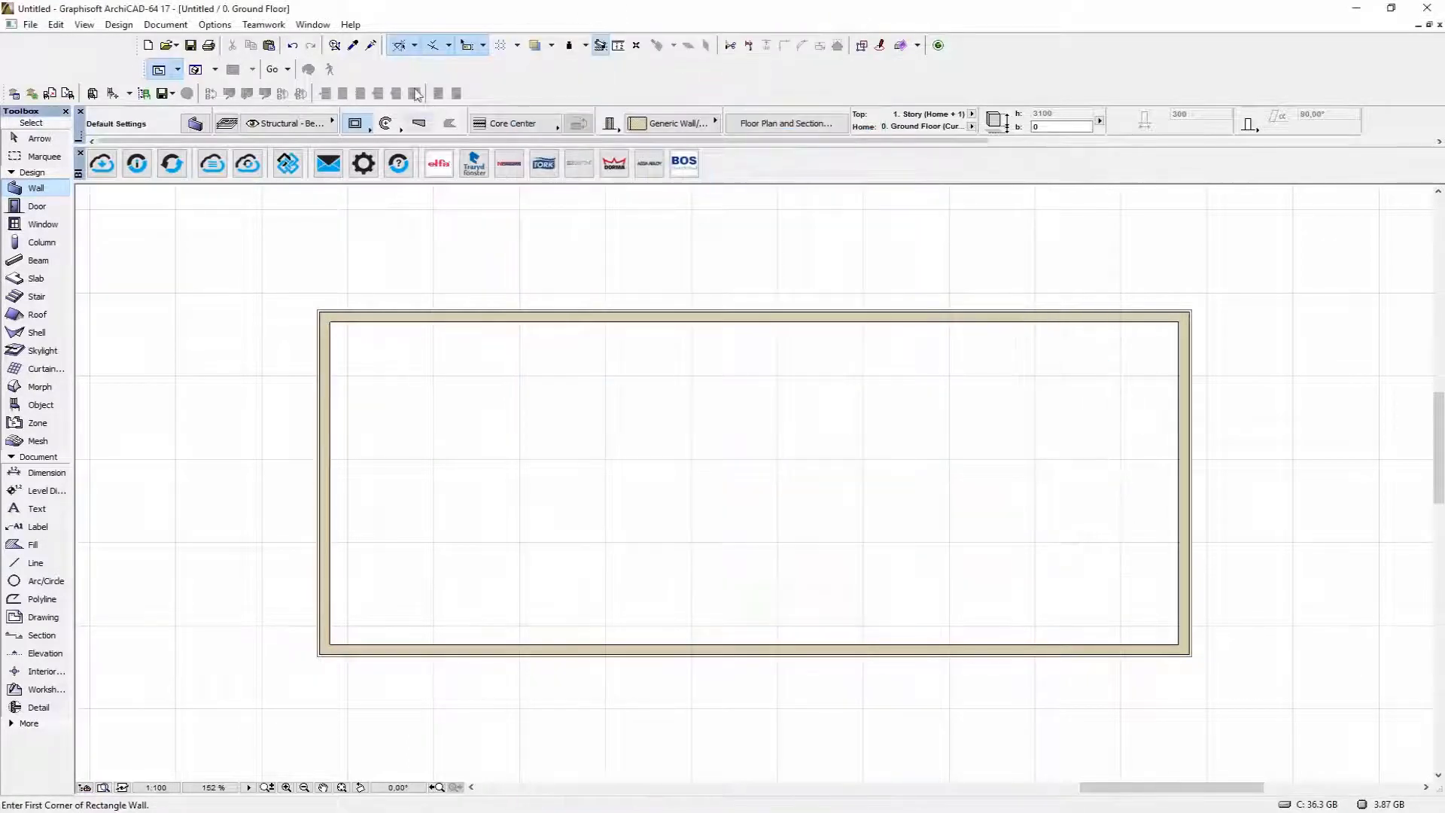
# - Reopen the Attribute Manager with all attribute types shown and load Walls_Internal-walls_Siniat-PL_NIDA_Wall_150C50.aat from the Pobrane folder
pyautogui.click(217, 25)
pyautogui.moveTo(256, 44)
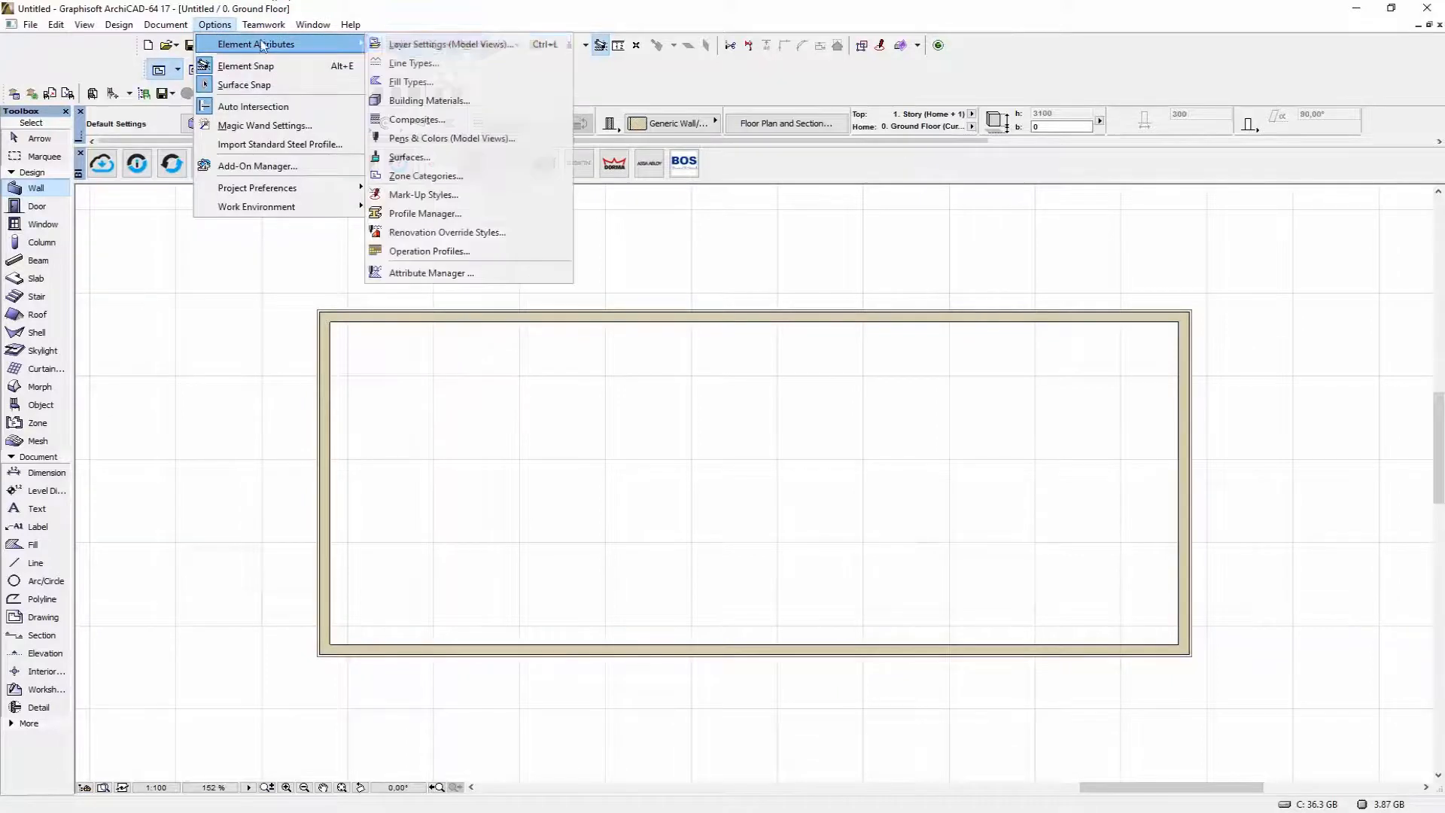
pyautogui.click(484, 273)
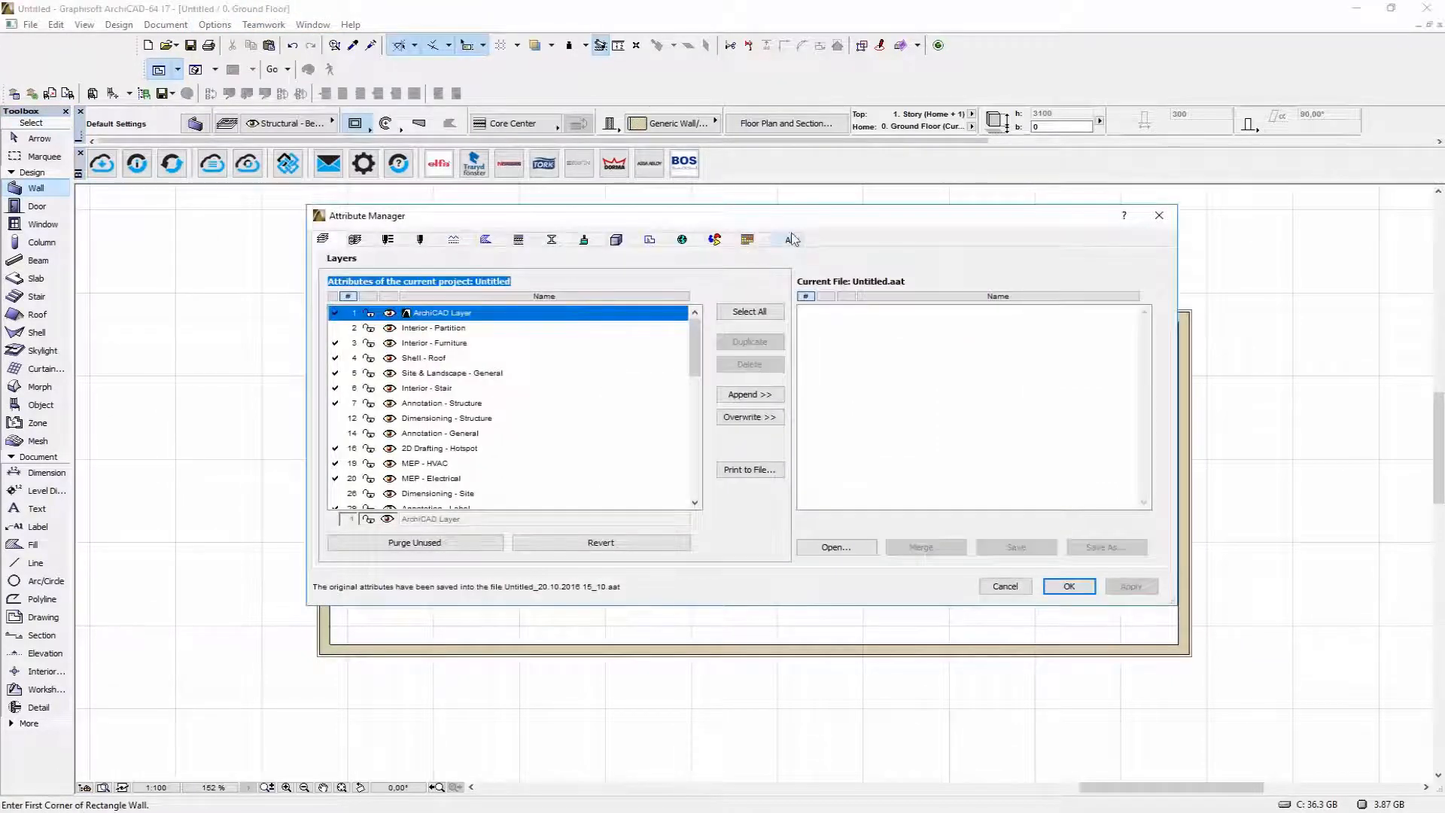
pyautogui.click(790, 239)
pyautogui.click(866, 528)
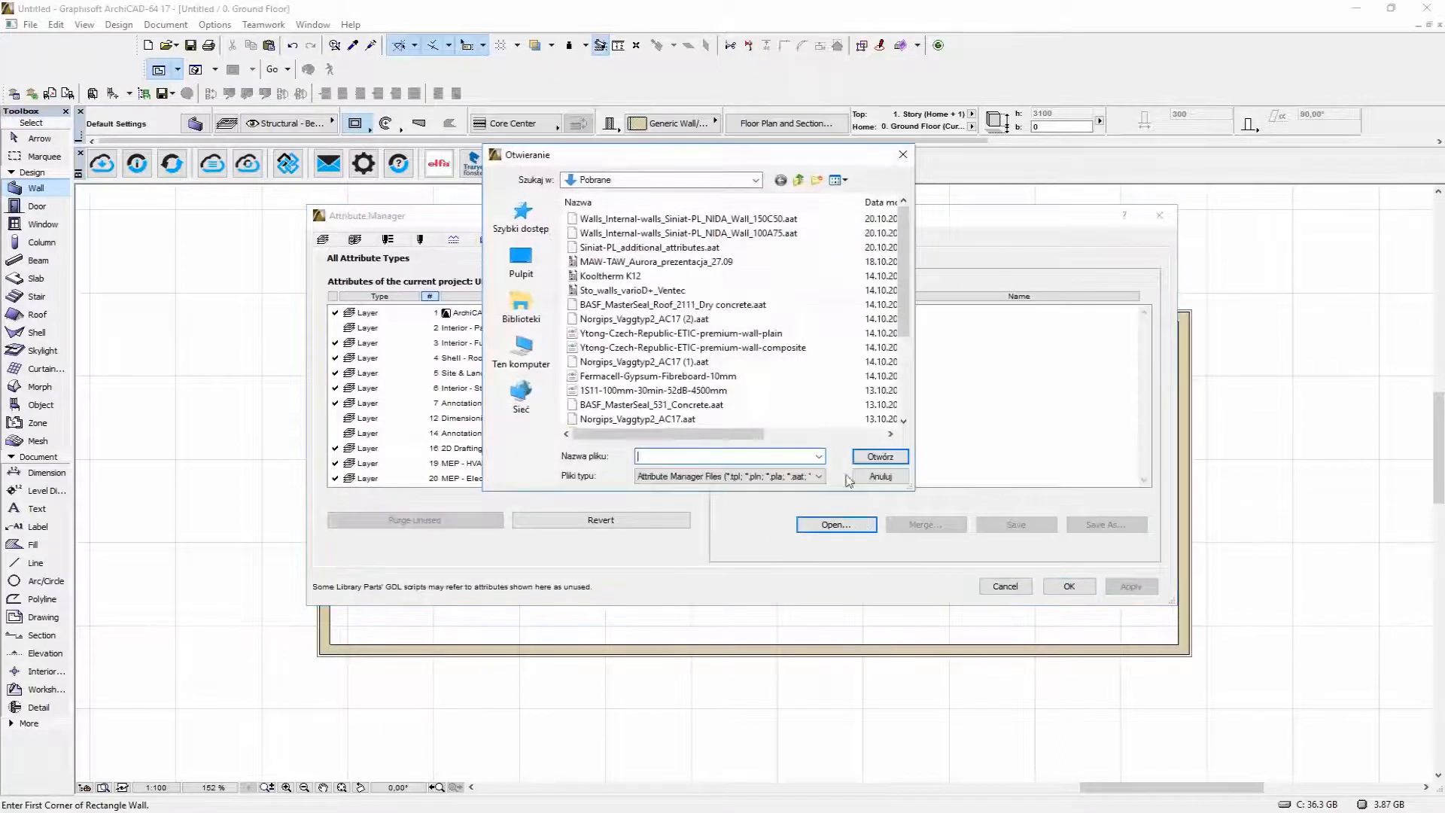
pyautogui.click(749, 220)
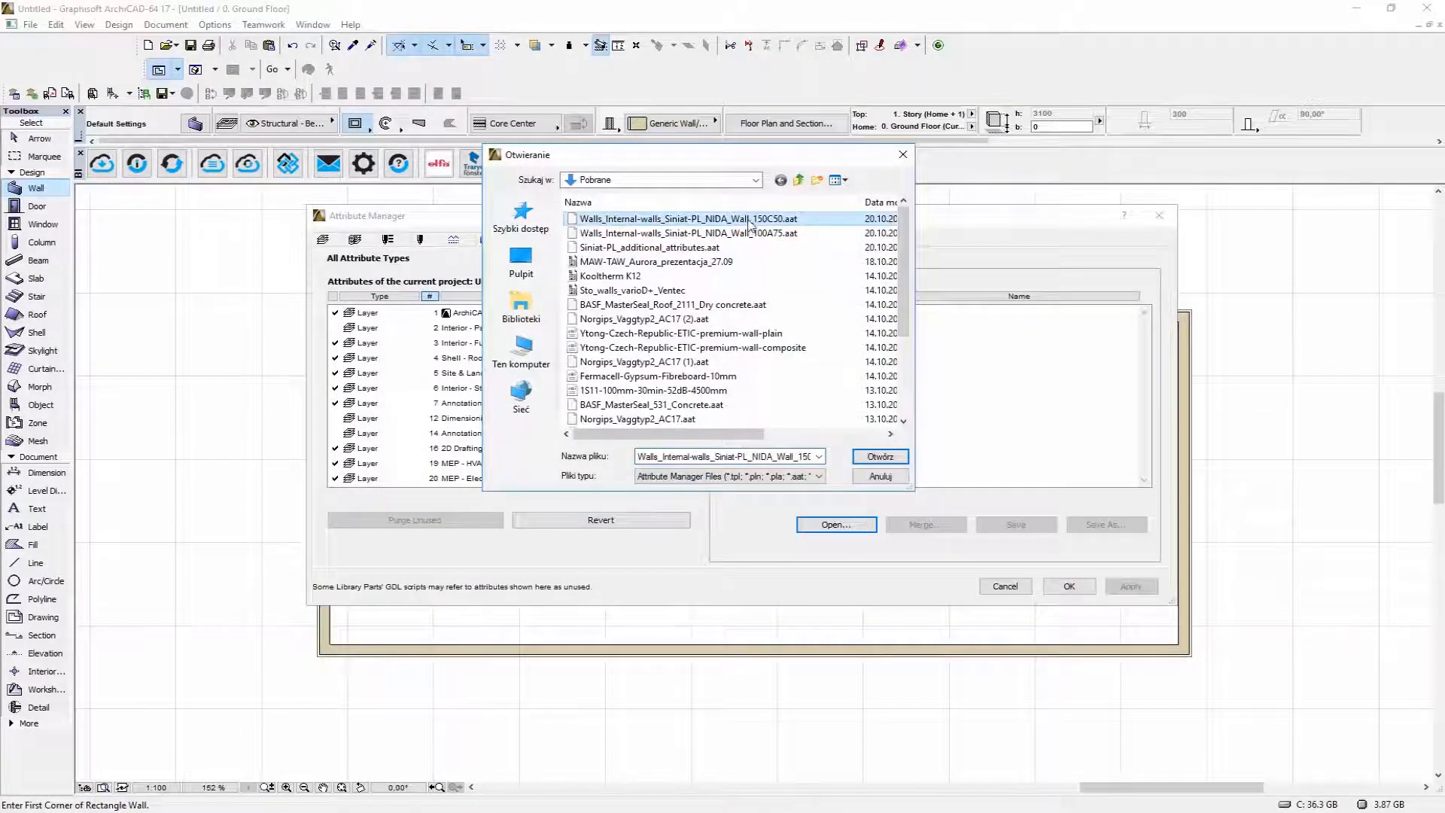
pyautogui.click(887, 459)
# - Append all Siniat Nida Wall 150C50 composites to the project, approve their creation, and close the file and the Attribute Manager
pyautogui.keyDown('shift'); pyautogui.click(870, 420); pyautogui.keyUp('shift')
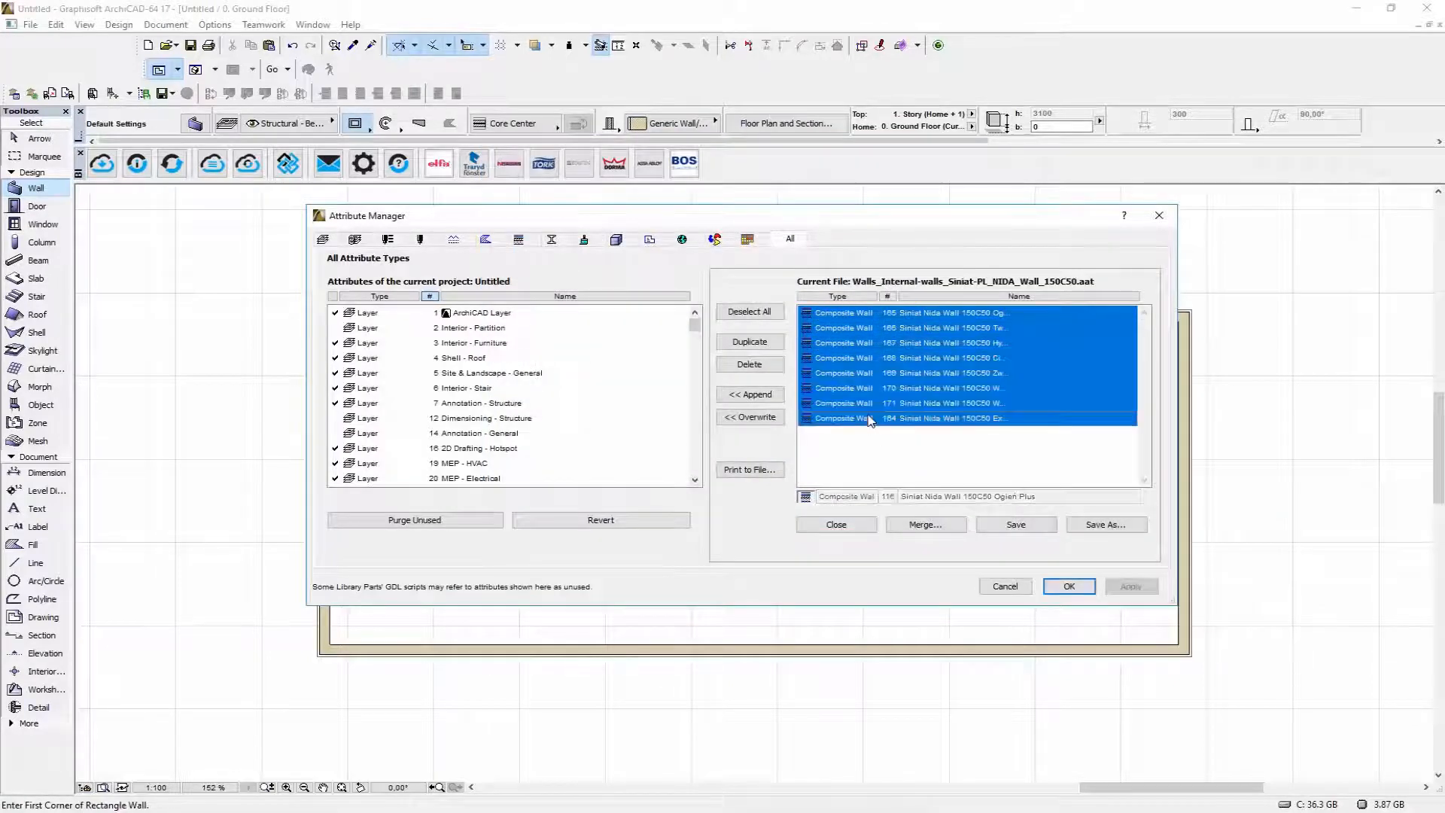
pyautogui.click(774, 396)
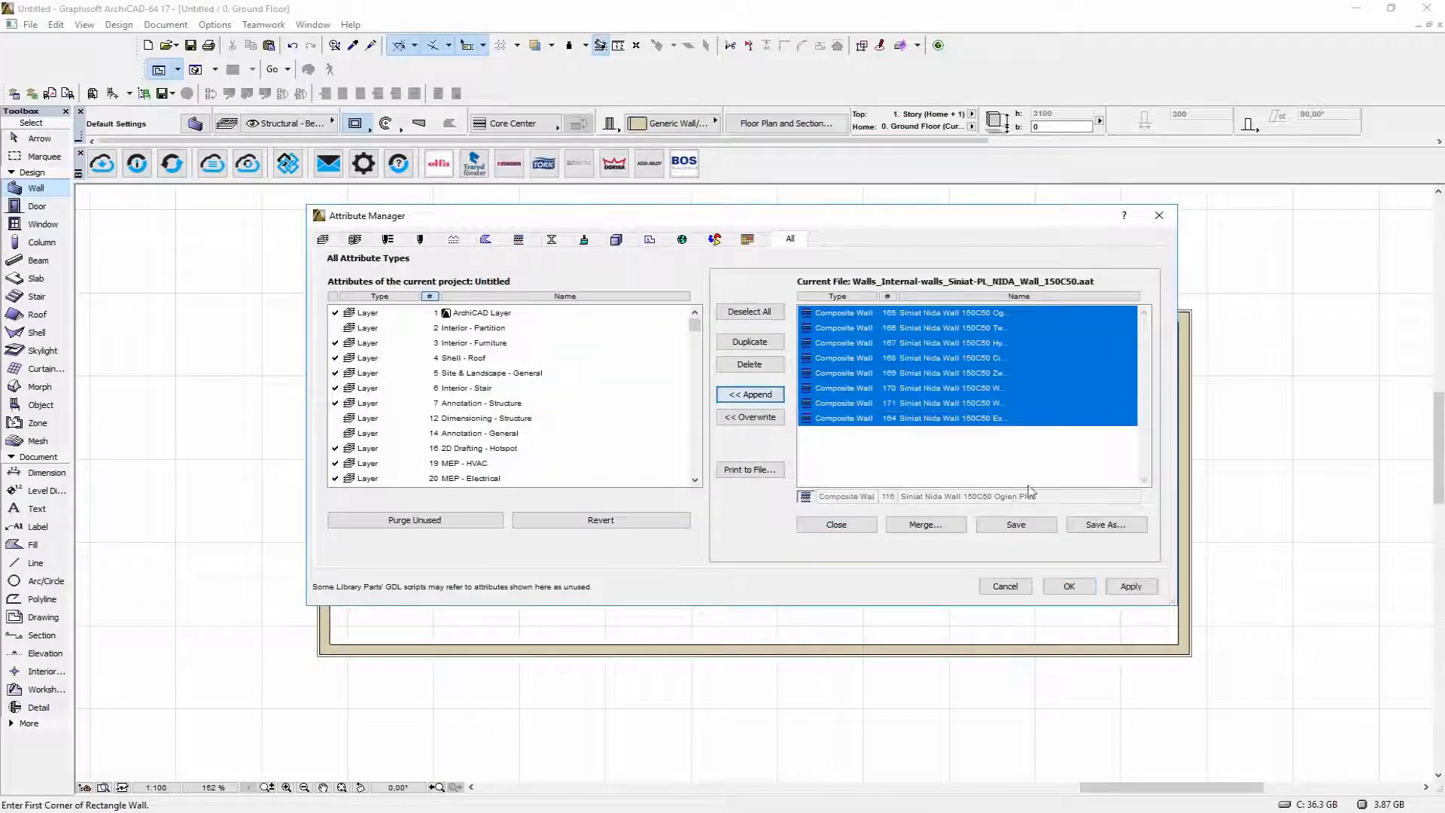
pyautogui.click(1131, 586)
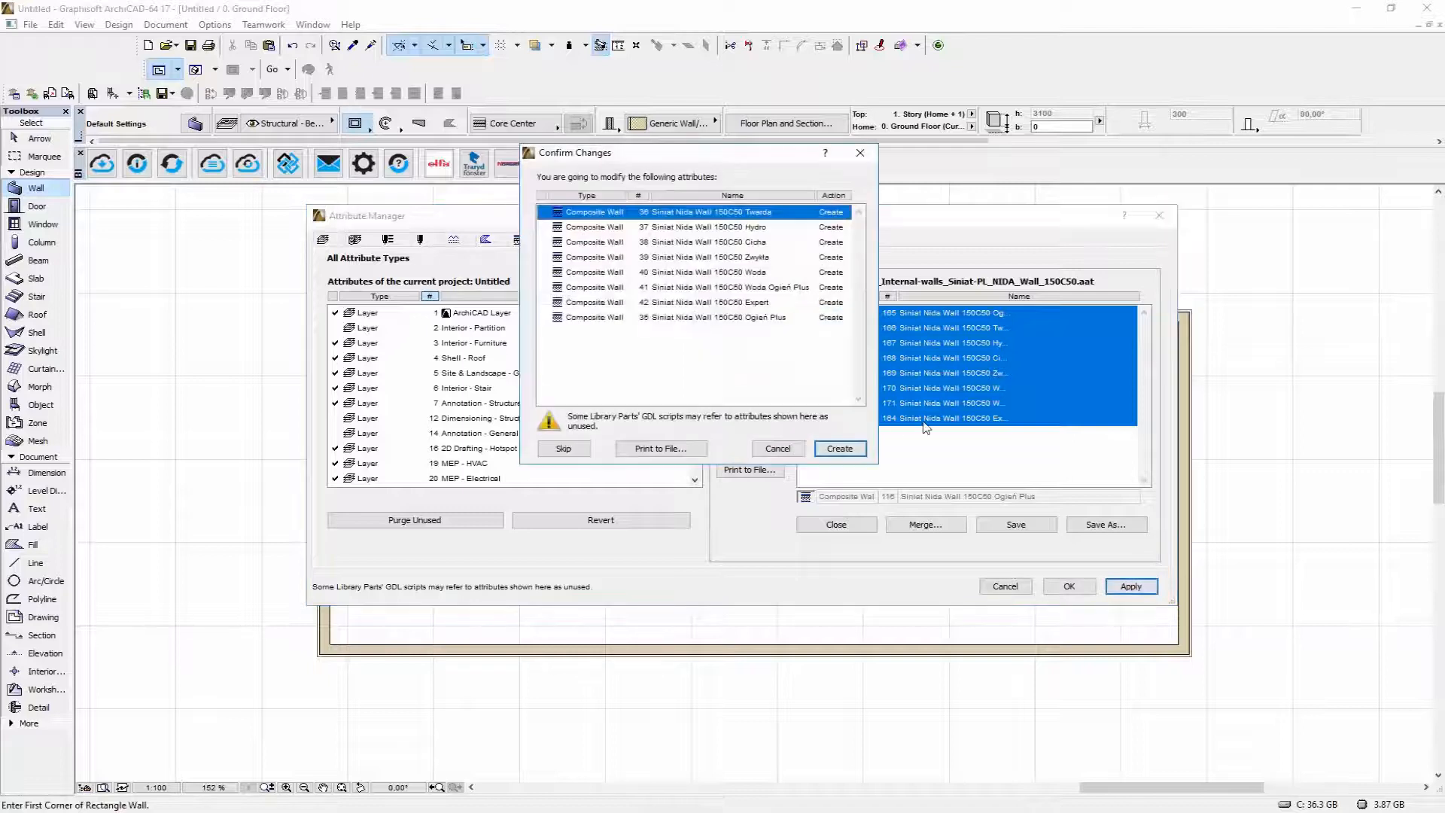
pyautogui.click(839, 448)
pyautogui.click(837, 525)
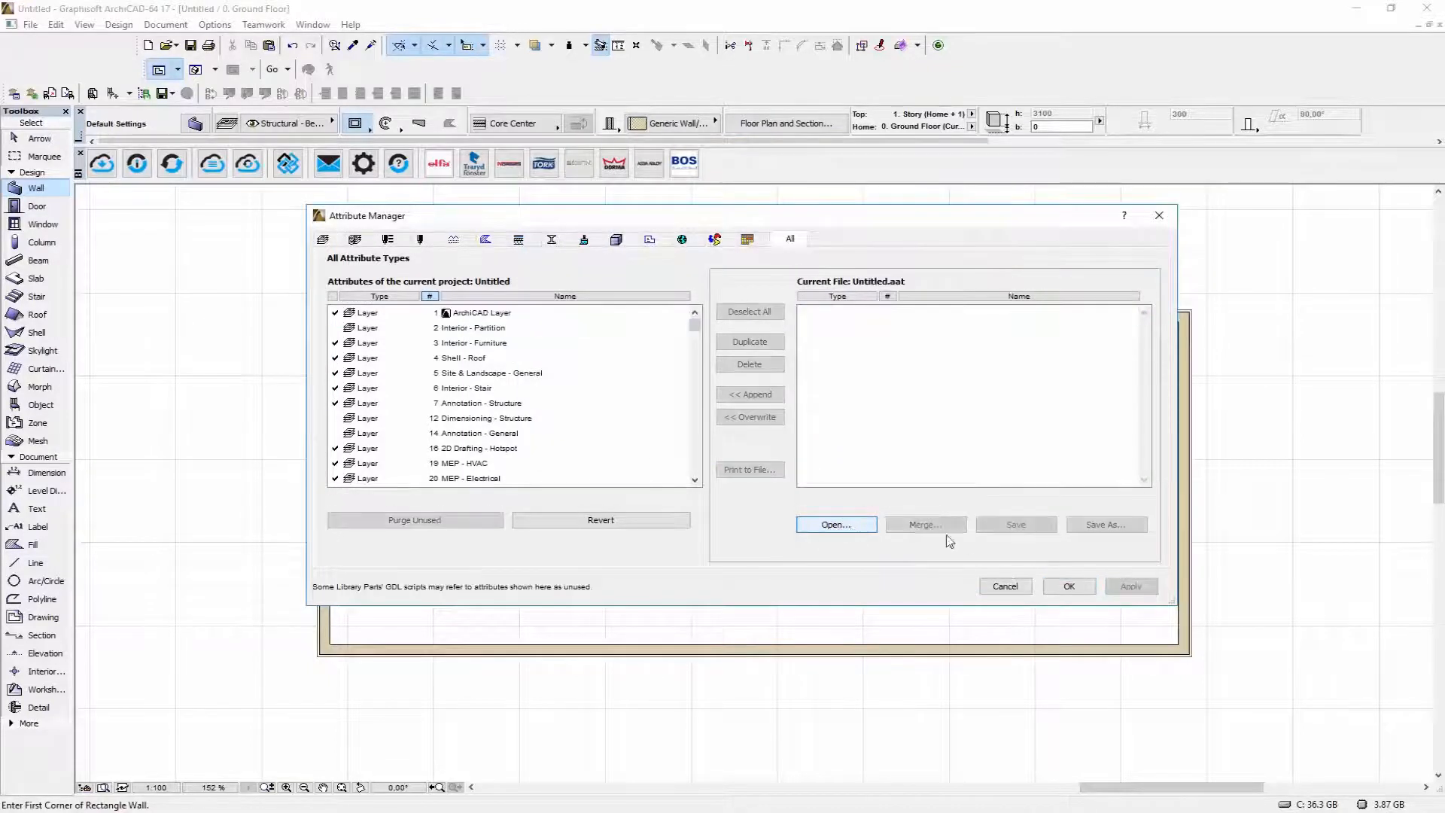
pyautogui.click(1069, 587)
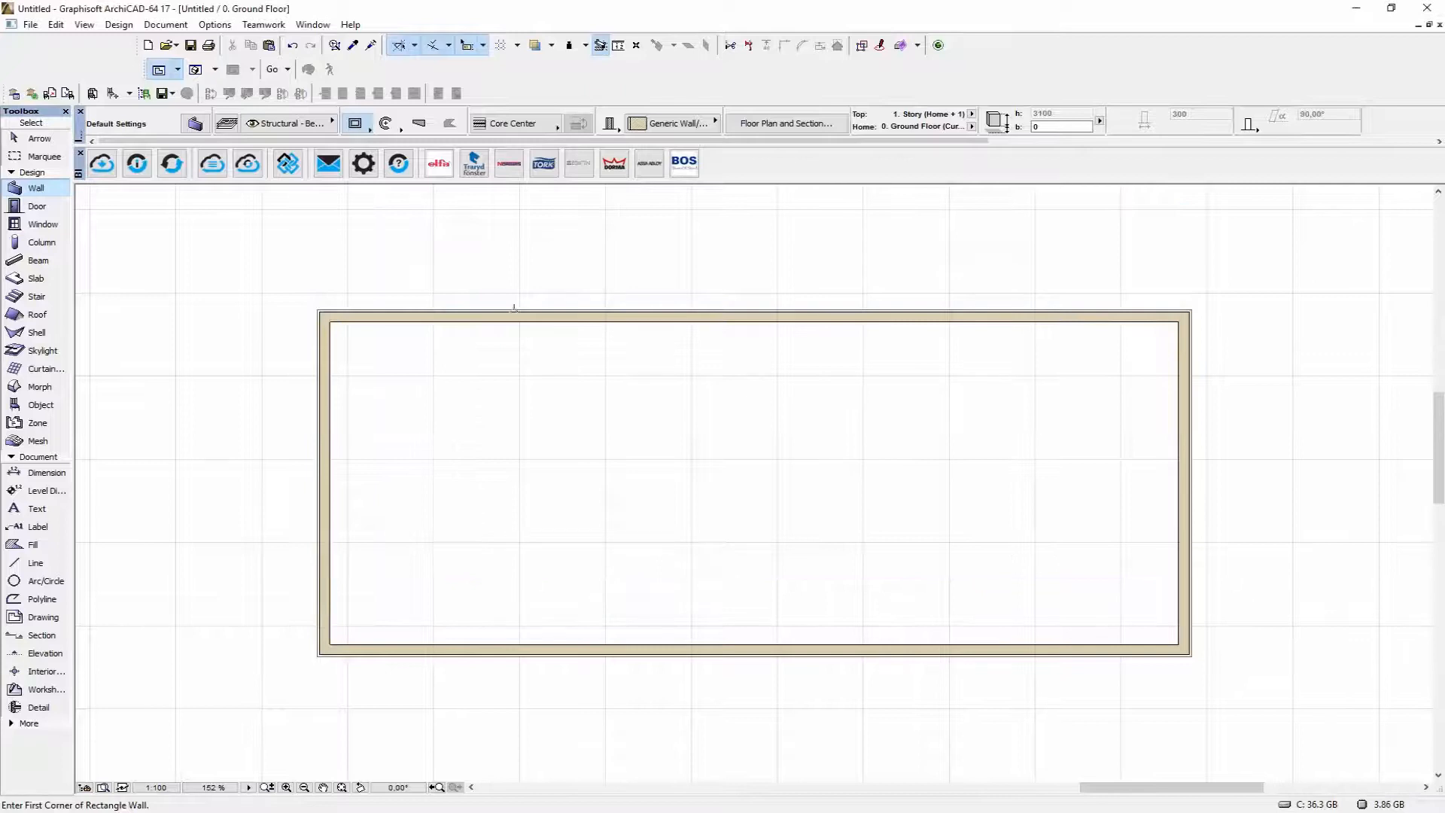
# - Set the default wall composite to Siniat Nida Wall 150C50 Expert
pyautogui.doubleClick(47, 194)
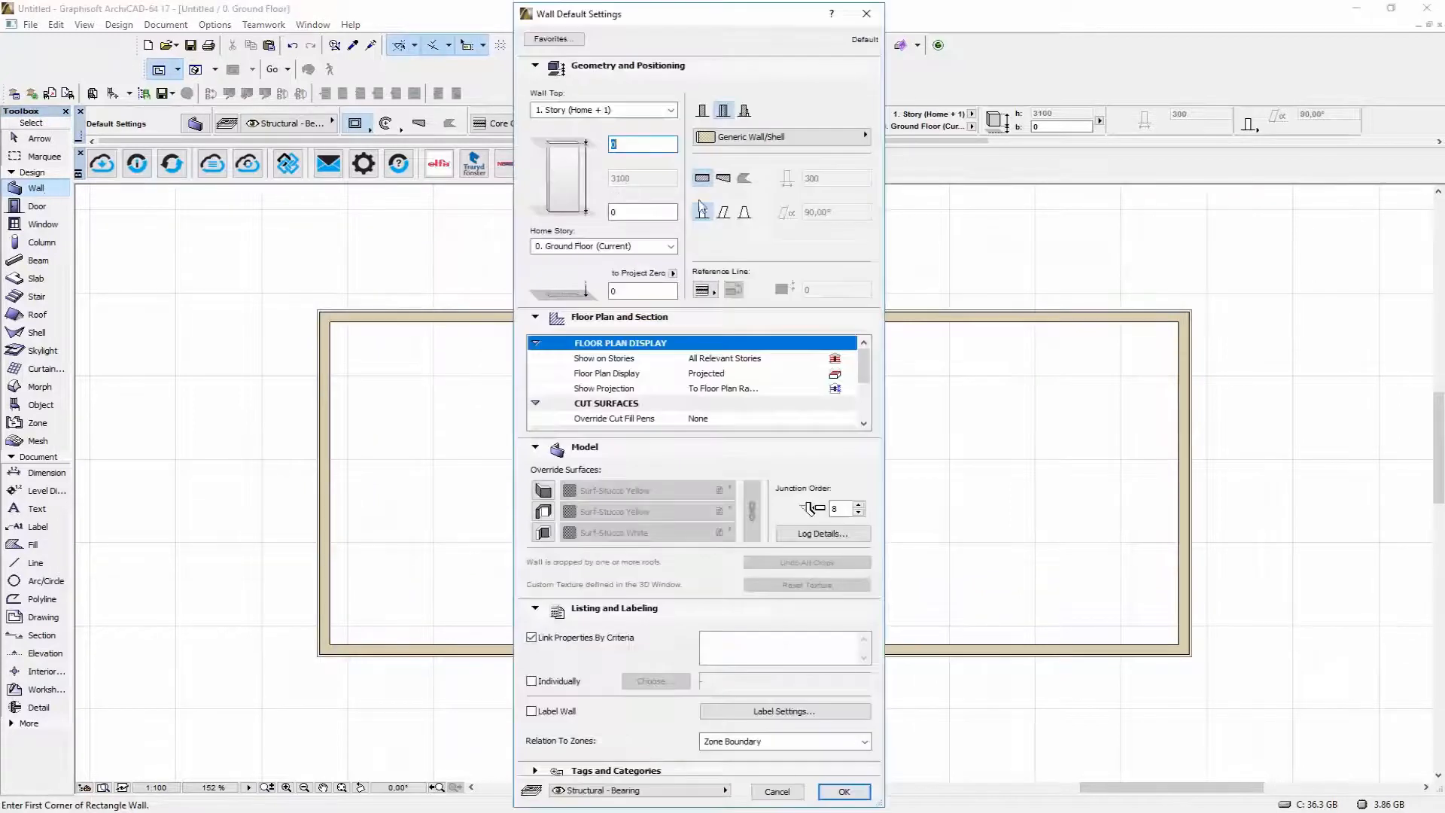
pyautogui.click(793, 143)
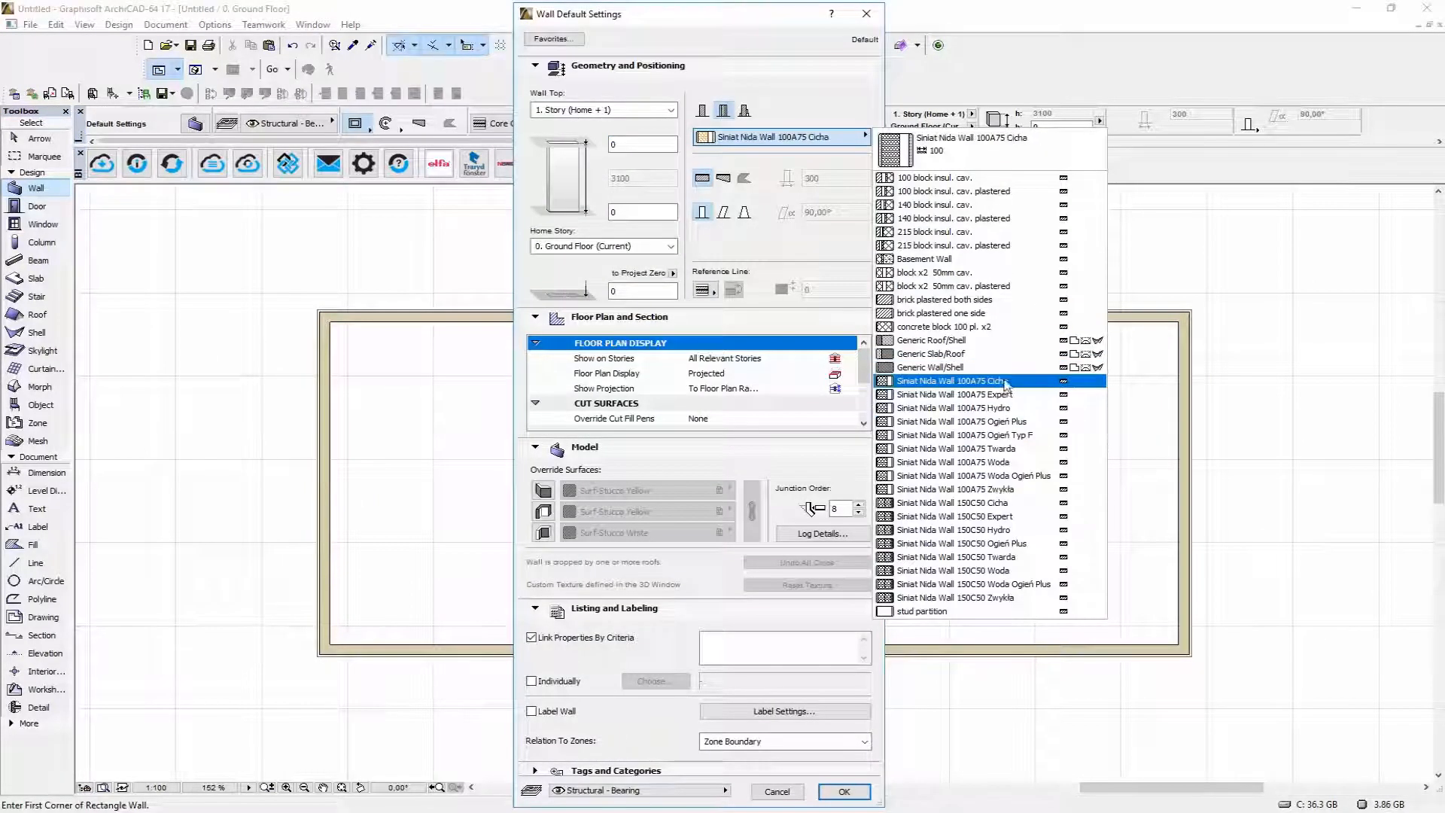
pyautogui.click(1010, 518)
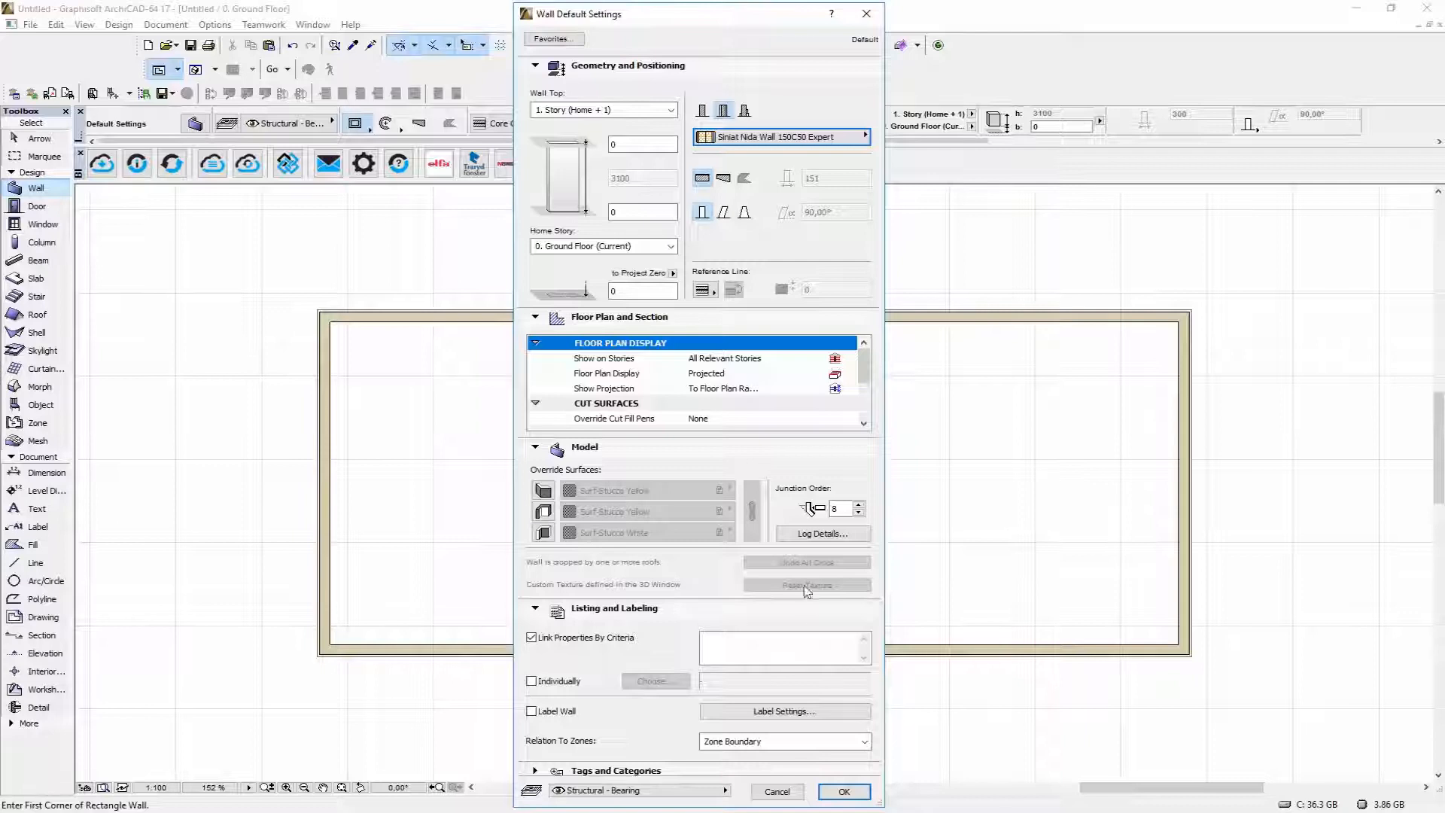
pyautogui.click(844, 793)
# - Draw a single straight horizontal wall across the lower part of the room, spanning between the inner faces of the two side walls
pyautogui.click(330, 576)
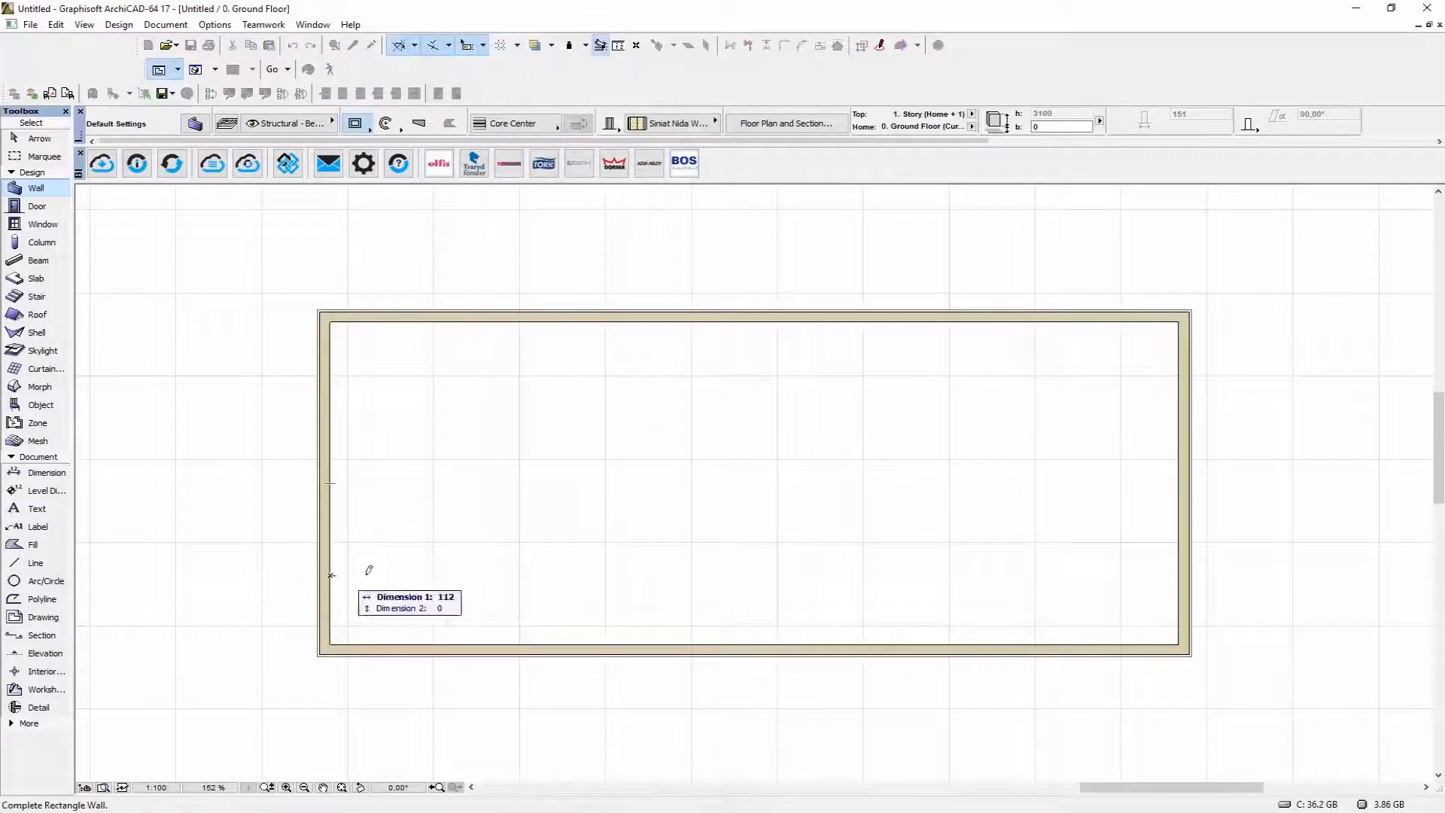
pyautogui.click(358, 126)
pyautogui.click(372, 123)
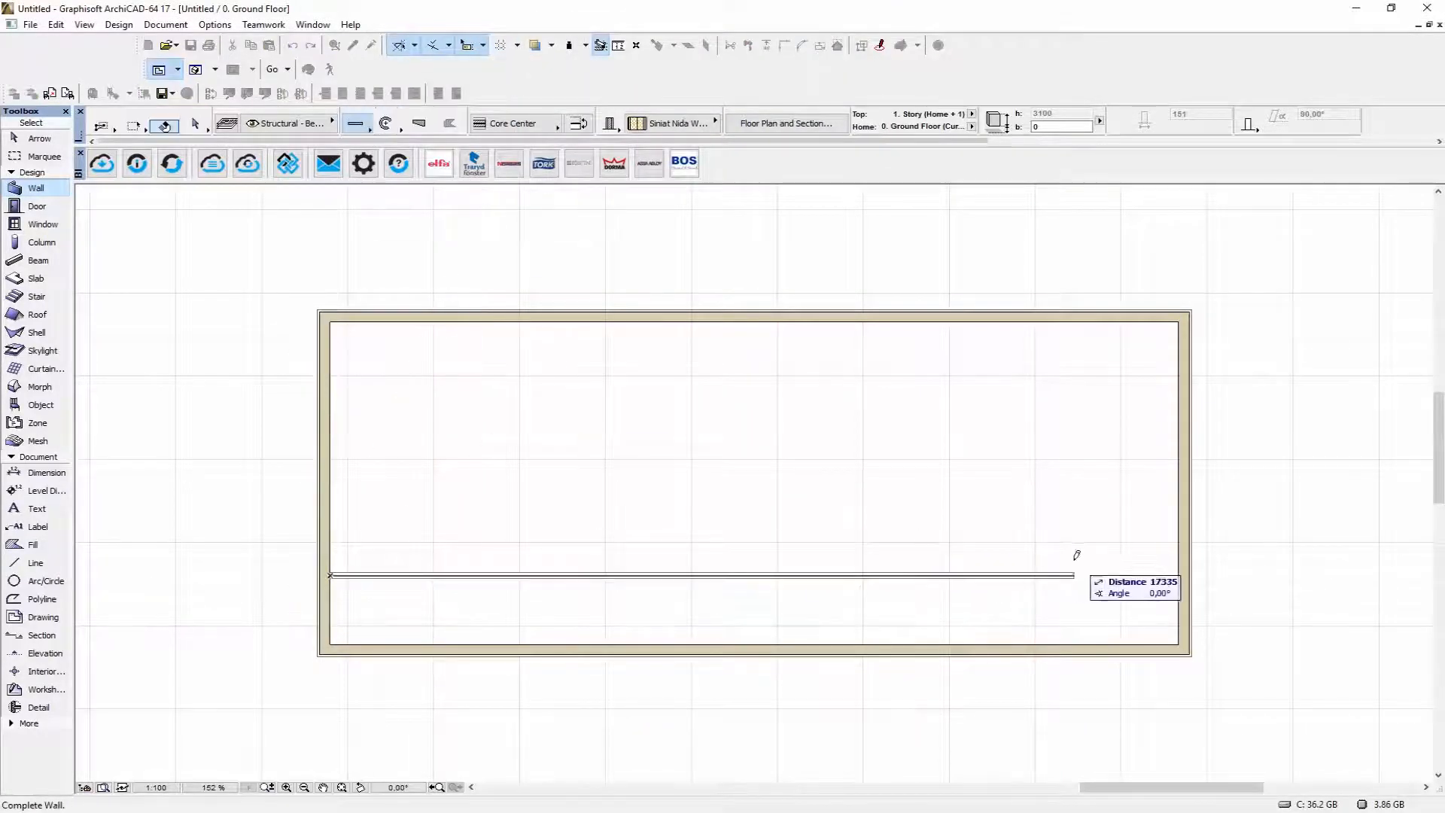
pyautogui.click(1181, 572)
# - Move the new horizontal partition wall slightly up, toward the middle of the room
pyautogui.scroll(10, 338, 583)
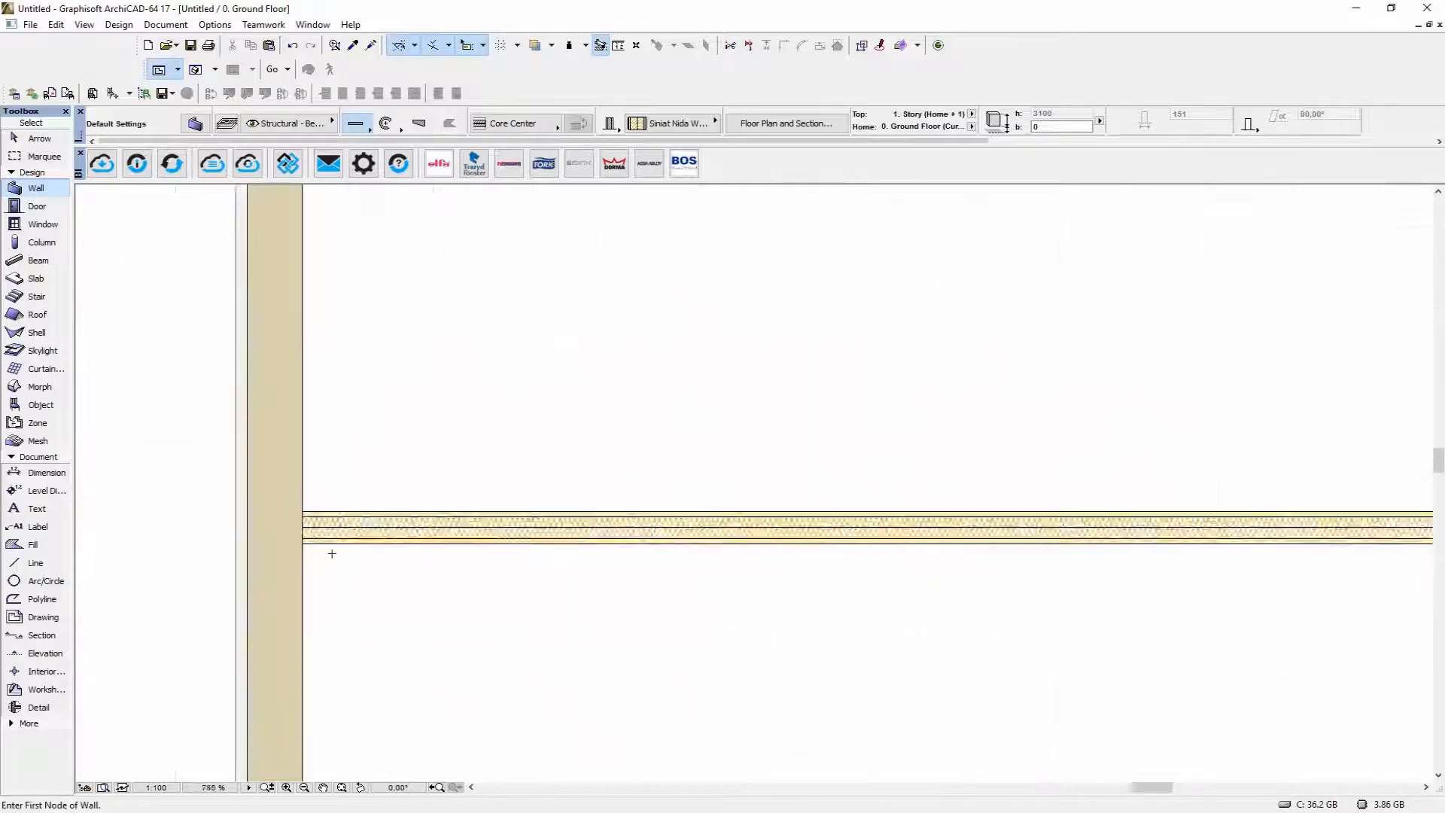
pyautogui.scroll(-8, 587, 503)
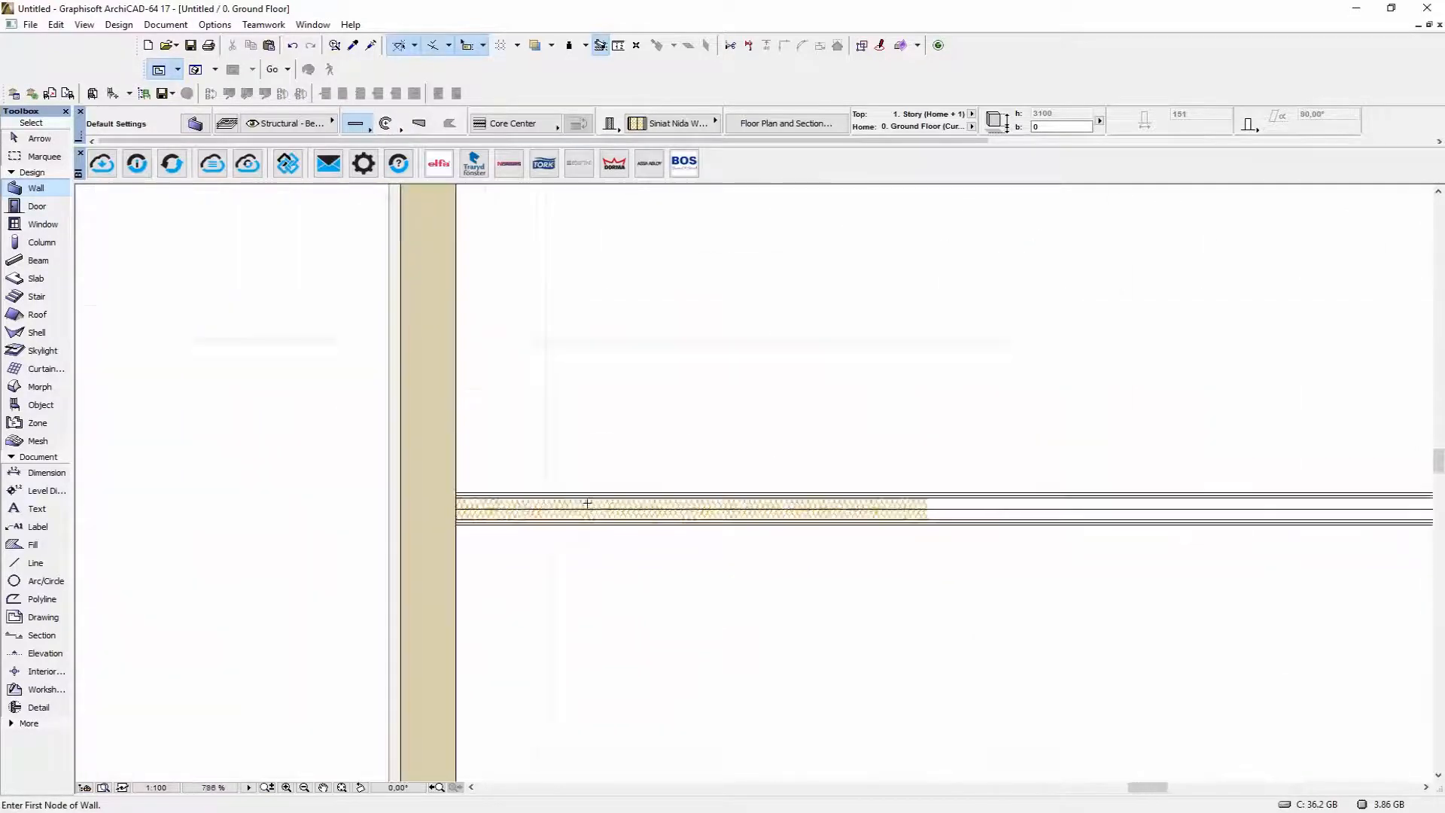
pyautogui.scroll(-2, 878, 534)
pyautogui.moveTo(903, 527); pyautogui.dragTo(725, 514, button='middle')
pyautogui.keyDown('shift'); pyautogui.click(725, 514); pyautogui.keyUp('shift')
pyautogui.hotkey('ctrl', 'd')
pyautogui.click(725, 514)
pyautogui.click(726, 489)
pyautogui.press('Escape')
# - Set the default wall composite to Siniat Nida Wall 100A75 Expert
pyautogui.doubleClick(34, 188)
pyautogui.click(779, 137)
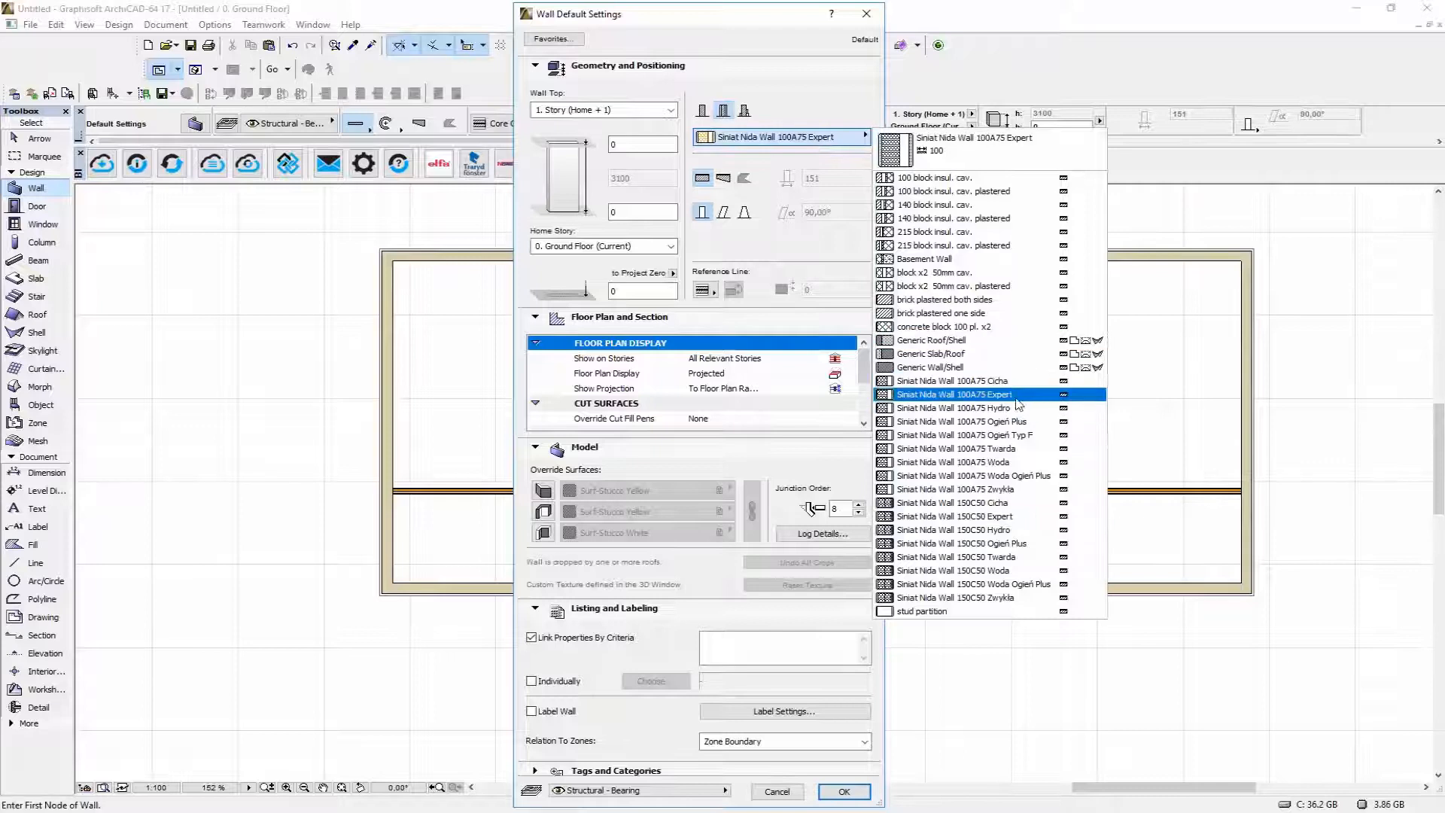
pyautogui.click(1015, 395)
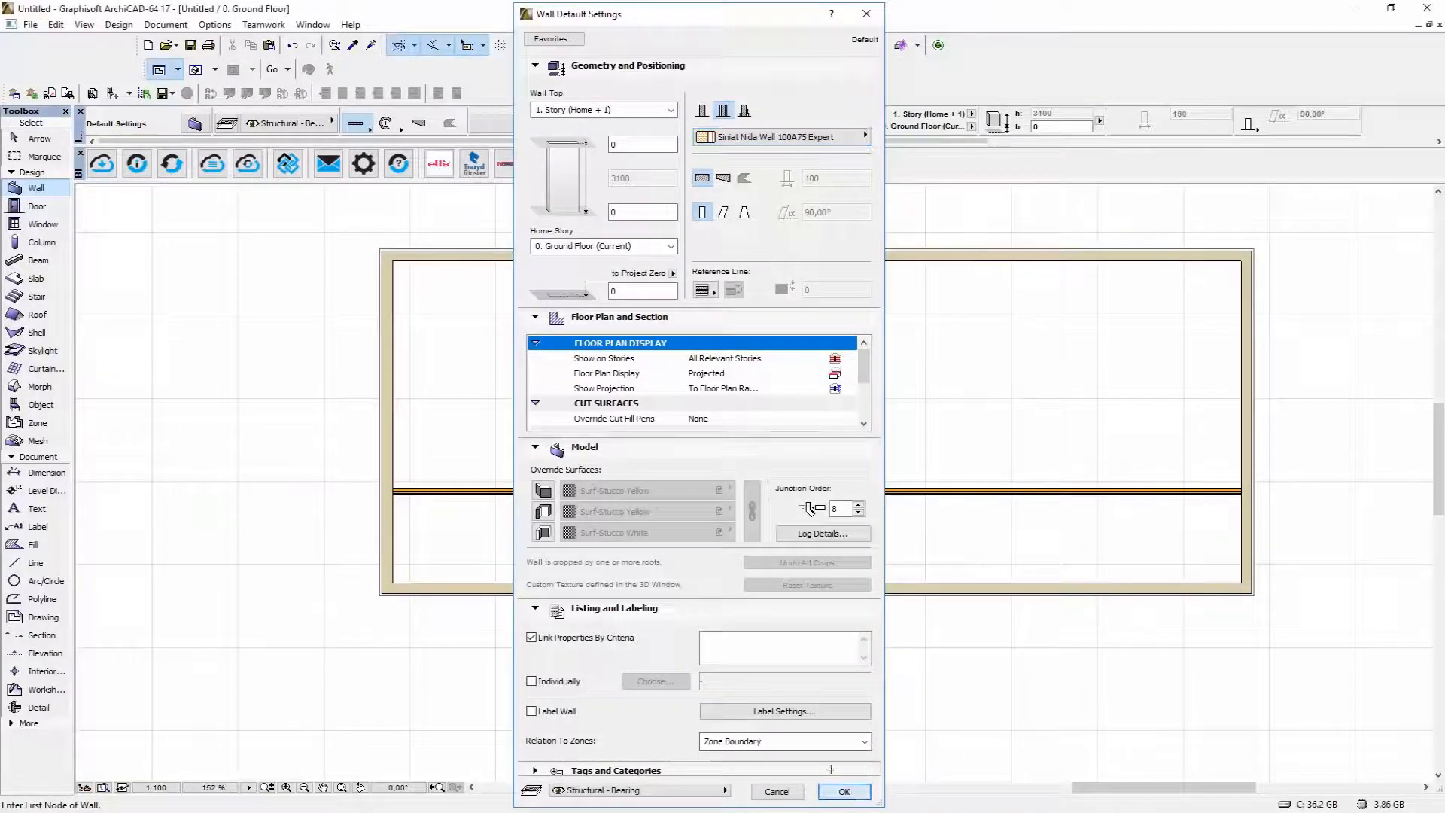
pyautogui.click(845, 791)
# - Draw a vertical wall from the middle of the horizontal partition straight up to the upper exterior wall
pyautogui.scroll(3, 487, 490)
pyautogui.scroll(-3, 871, 475)
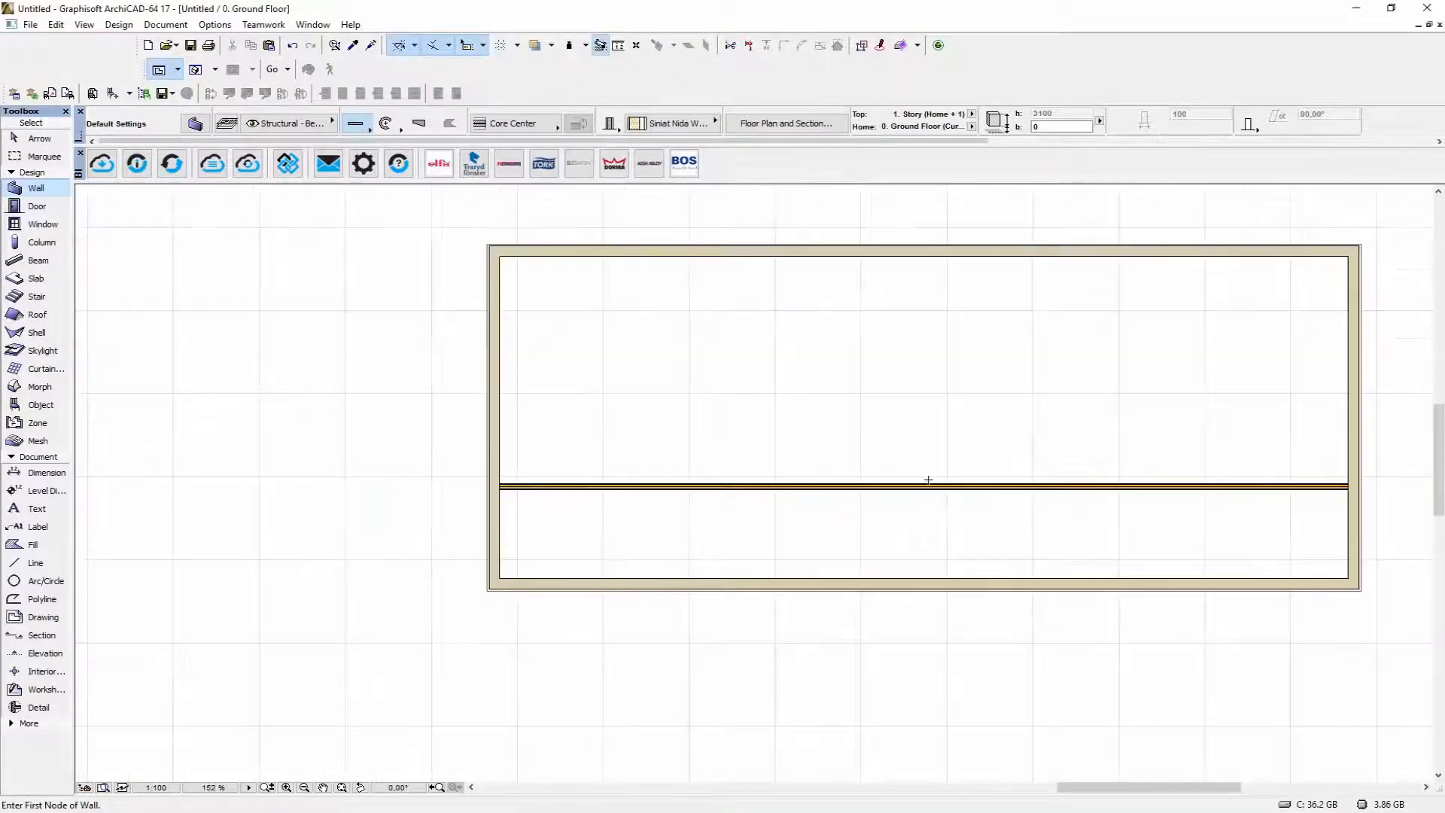
pyautogui.click(925, 485)
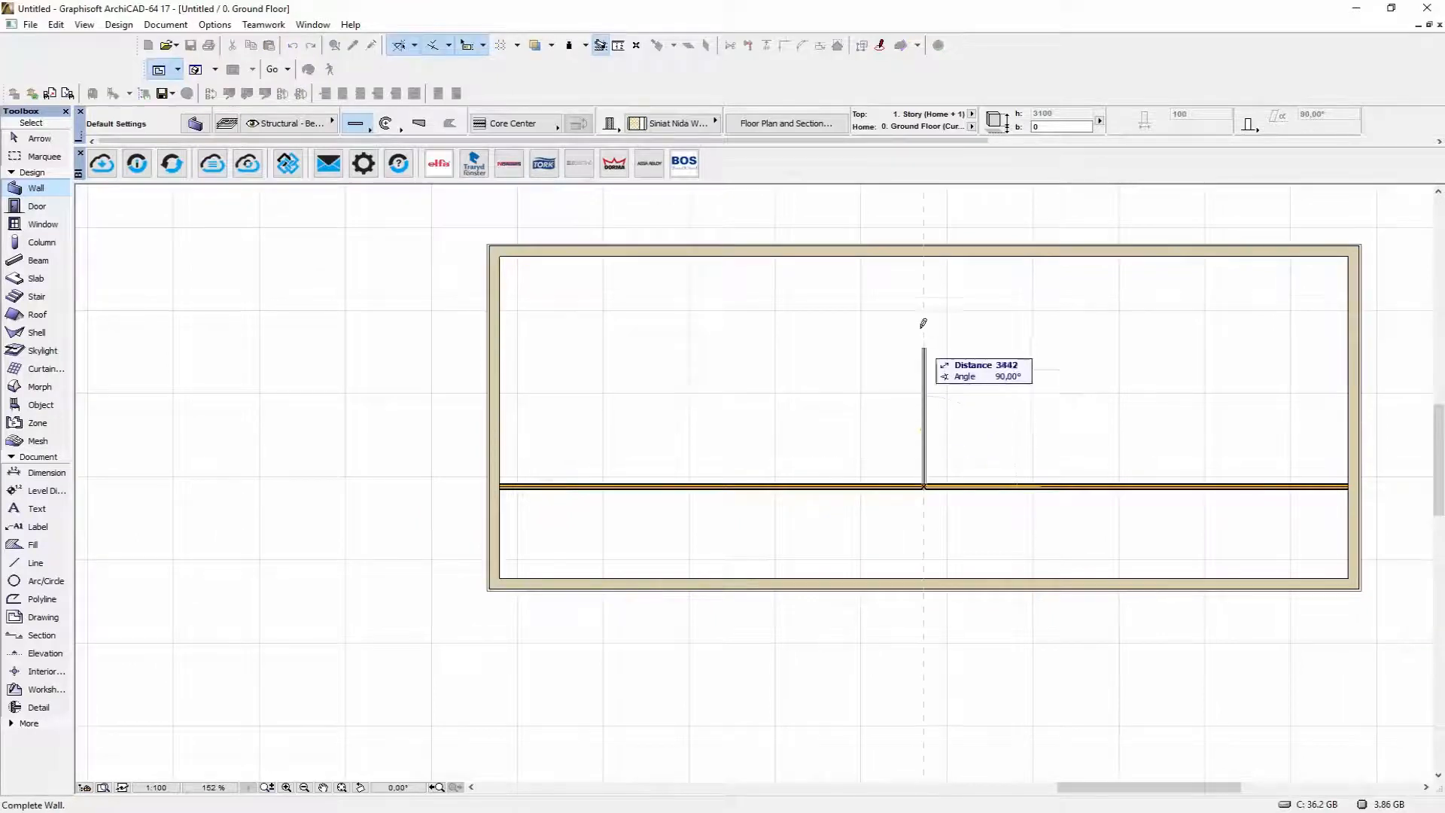
pyautogui.click(925, 256)
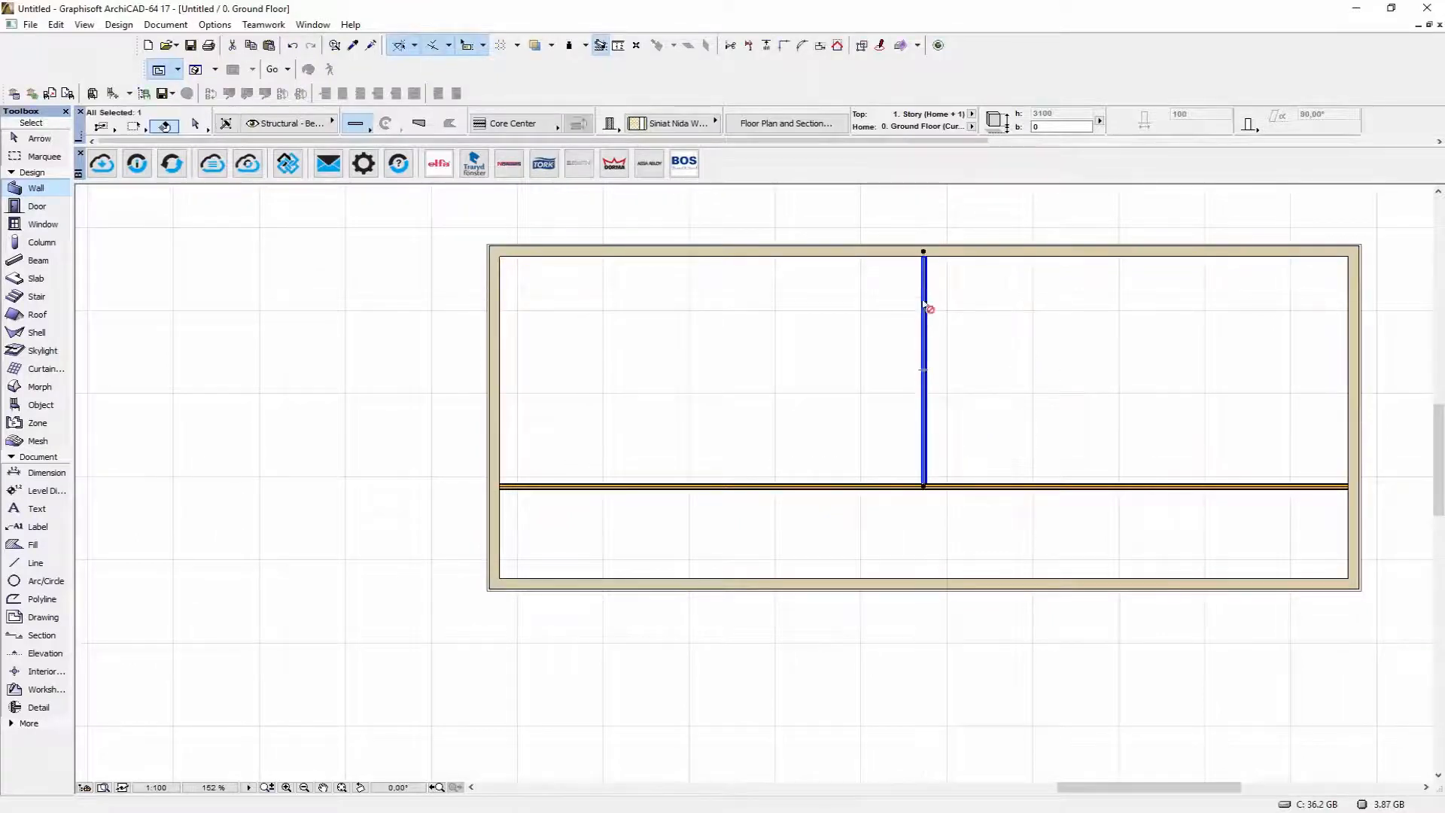
# - Copy the vertical partition about 5080 mm to the left, keeping its lower end on the horizontal partition
pyautogui.keyDown('shift'); pyautogui.click(925, 301); pyautogui.keyUp('shift')
pyautogui.click(901, 313)
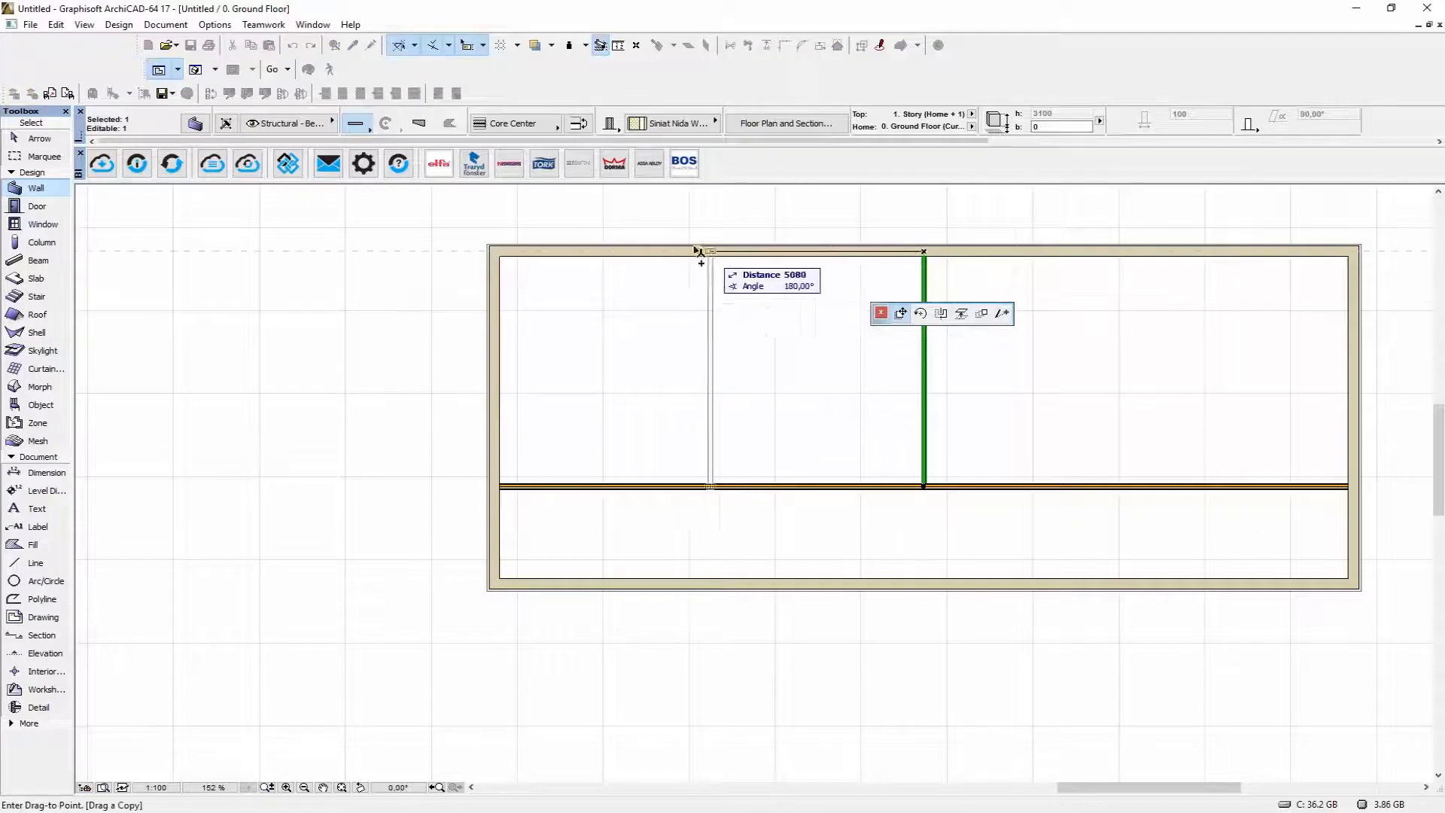
pyautogui.click(712, 488)
pyautogui.moveTo(798, 487); pyautogui.dragTo(633, 510, button='middle')
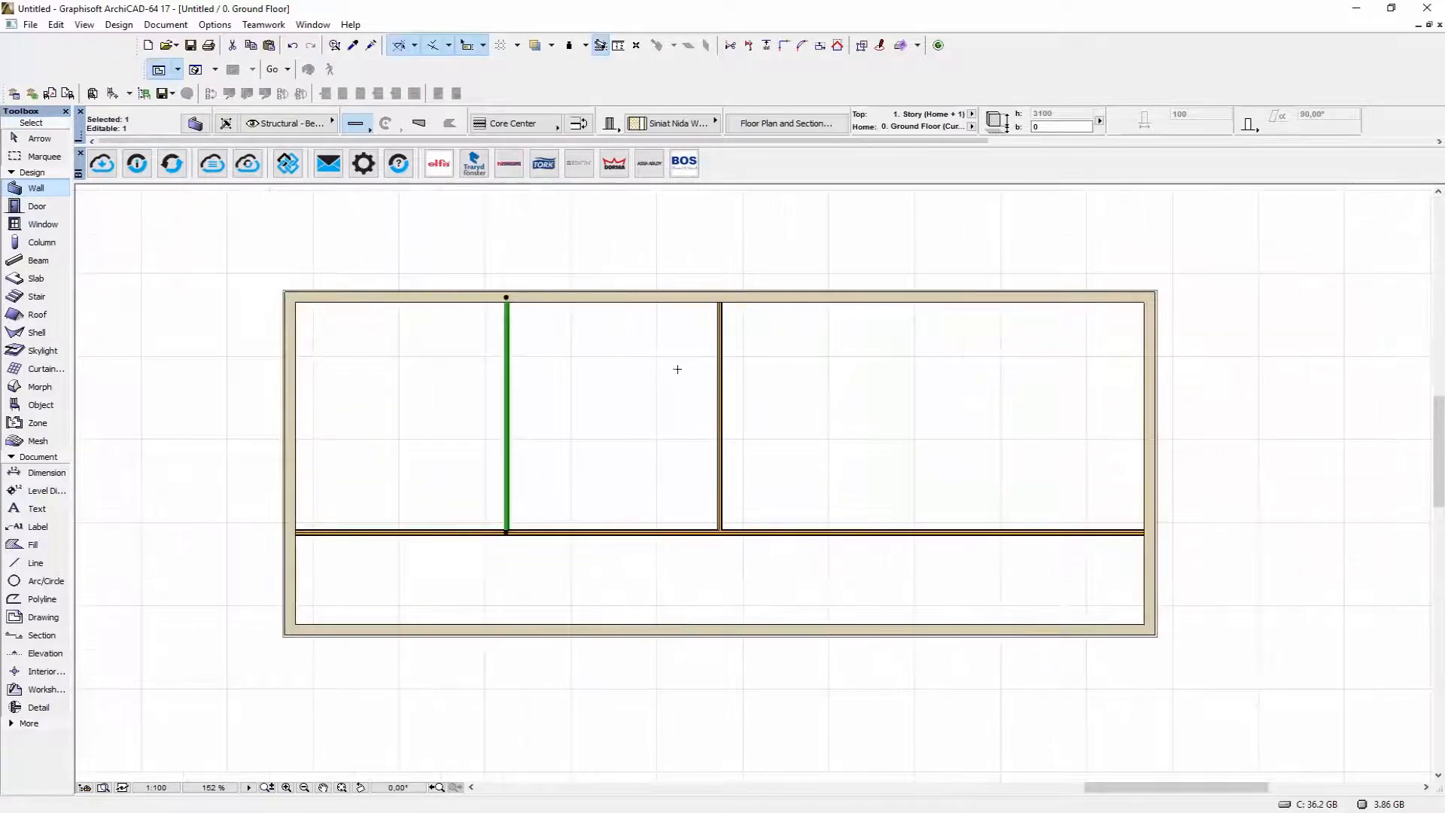
# - Copy the middle vertical partition to the right, halfway toward the right exterior wall, and clear the selection
pyautogui.press('Escape')
pyautogui.keyDown('shift'); pyautogui.click(723, 518); pyautogui.keyUp('shift')
pyautogui.click(720, 532)
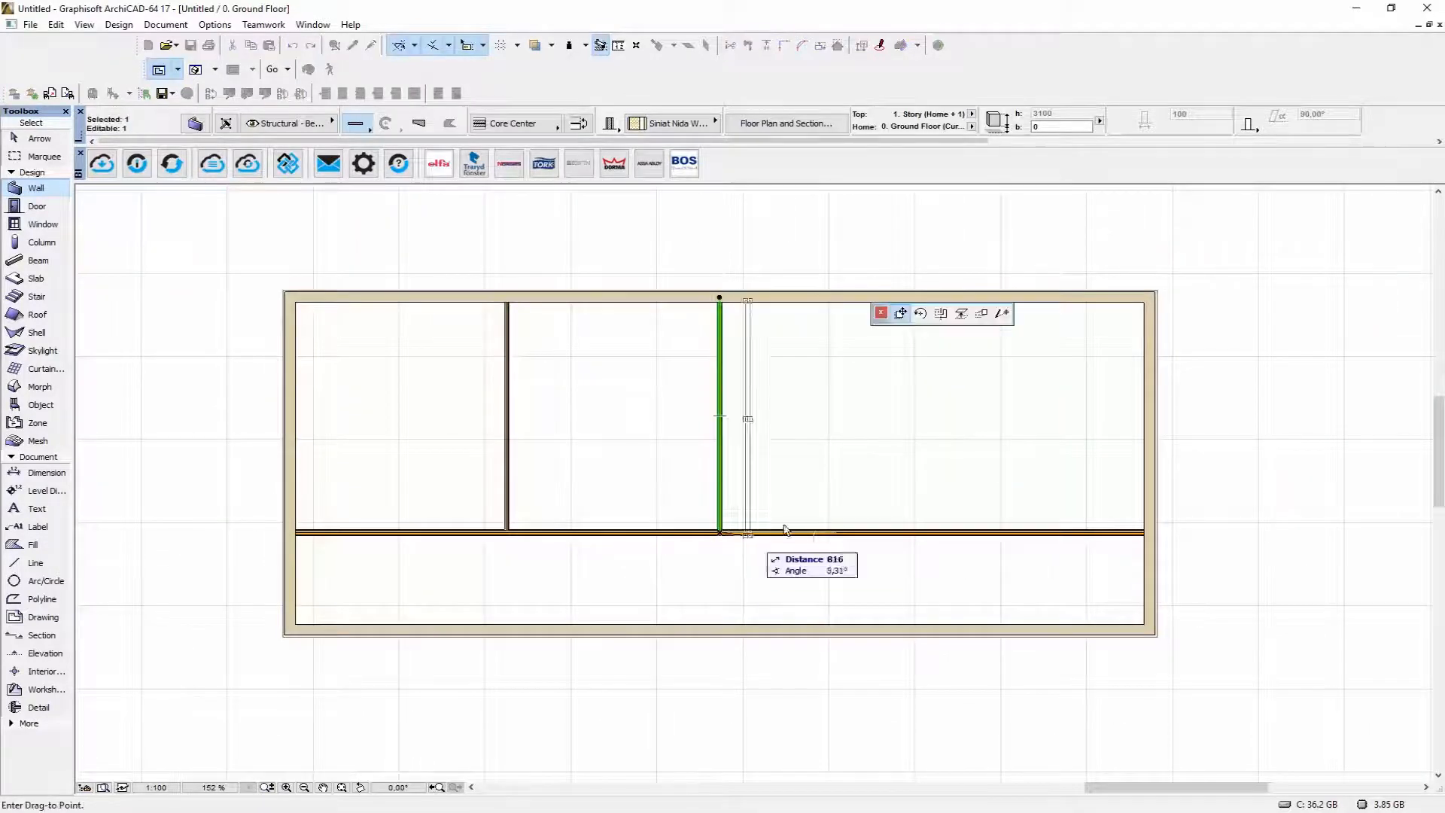
pyautogui.click(934, 532)
pyautogui.press('Escape')
# - Examine up close how the composite layers of the vertical partitions join the horizontal wall
pyautogui.scroll(6, 493, 548)
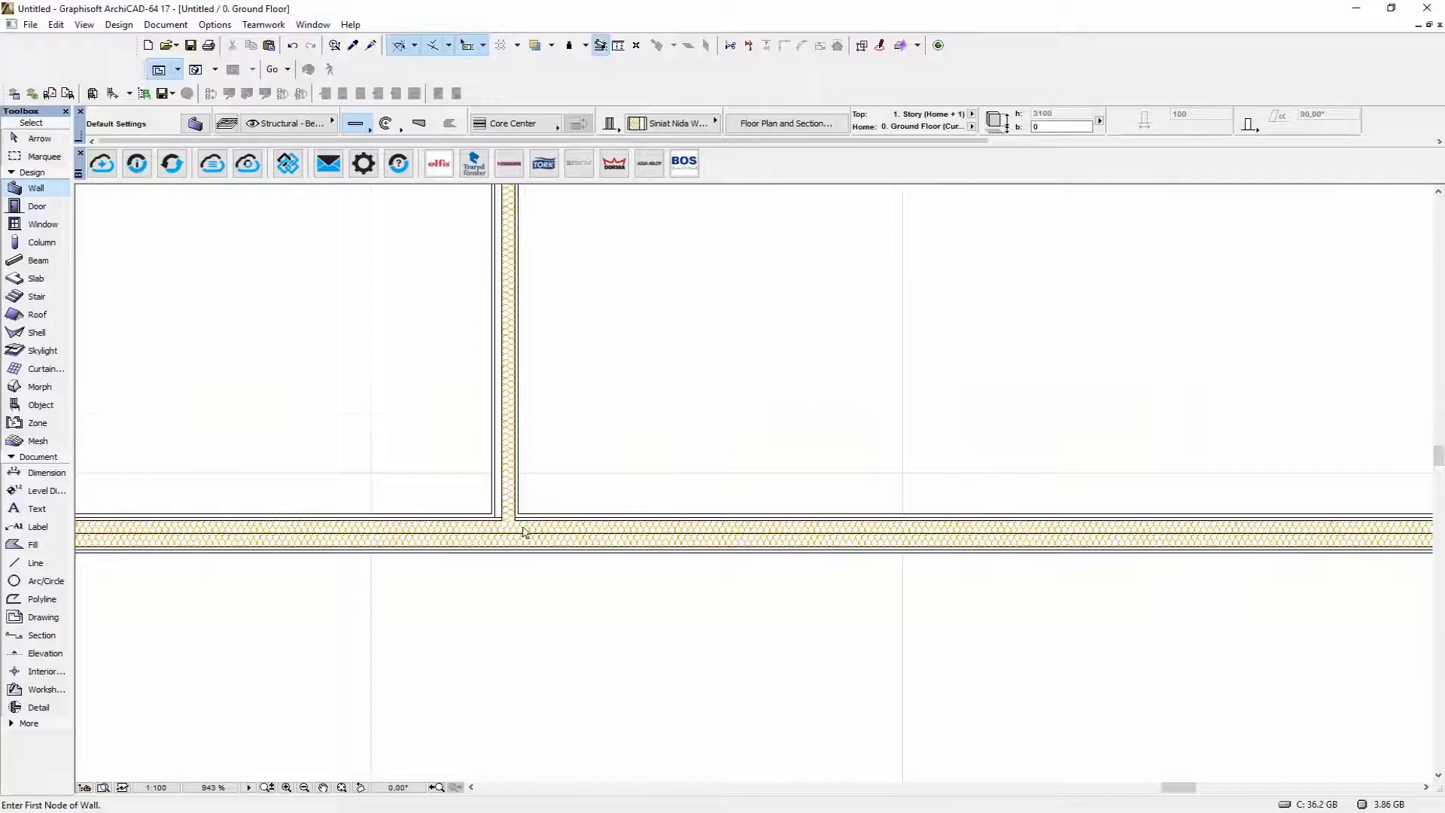
pyautogui.scroll(2, 524, 532)
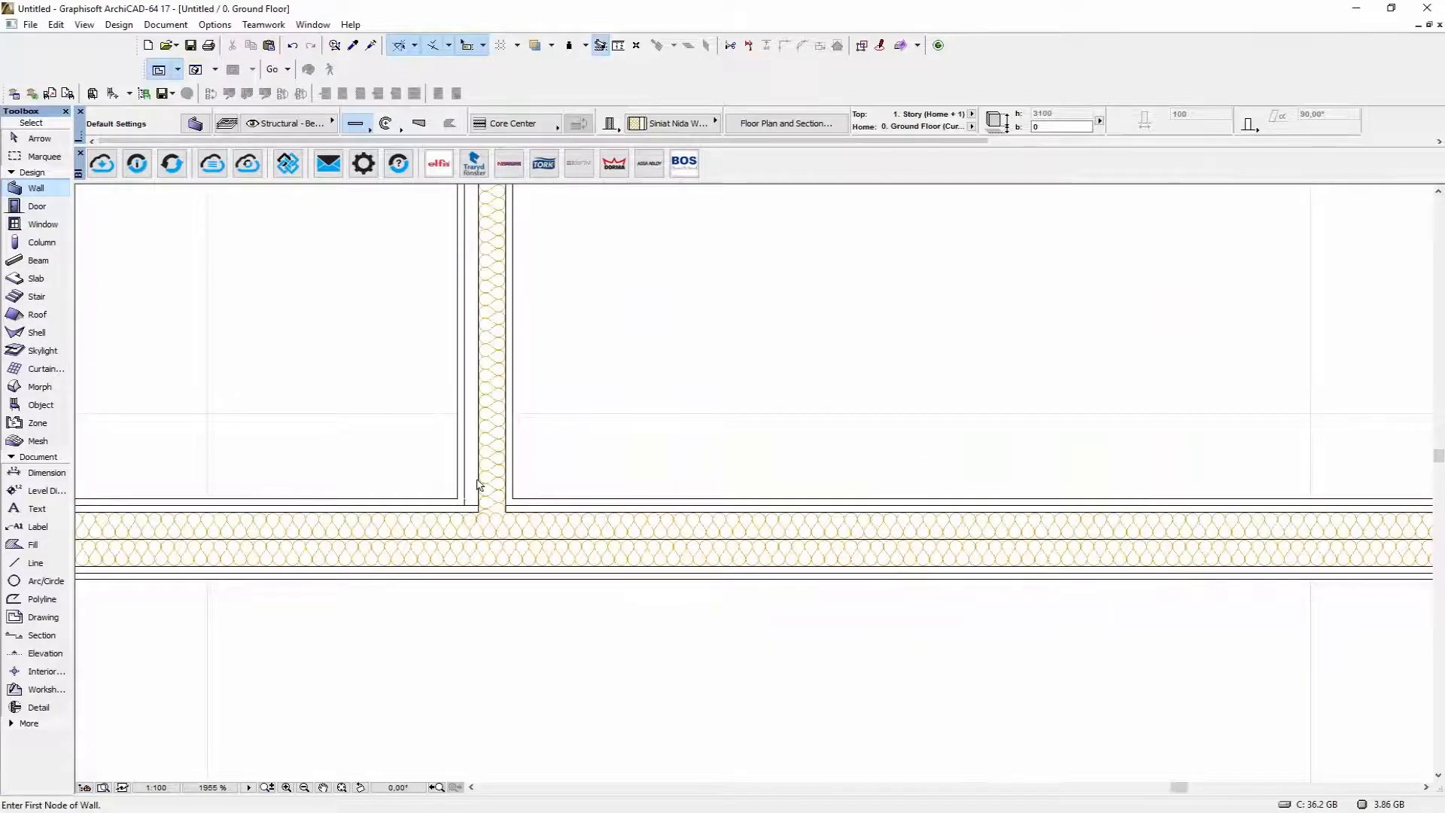
pyautogui.scroll(-2, 481, 488)
pyautogui.moveTo(448, 477); pyautogui.dragTo(677, 545, button='middle')
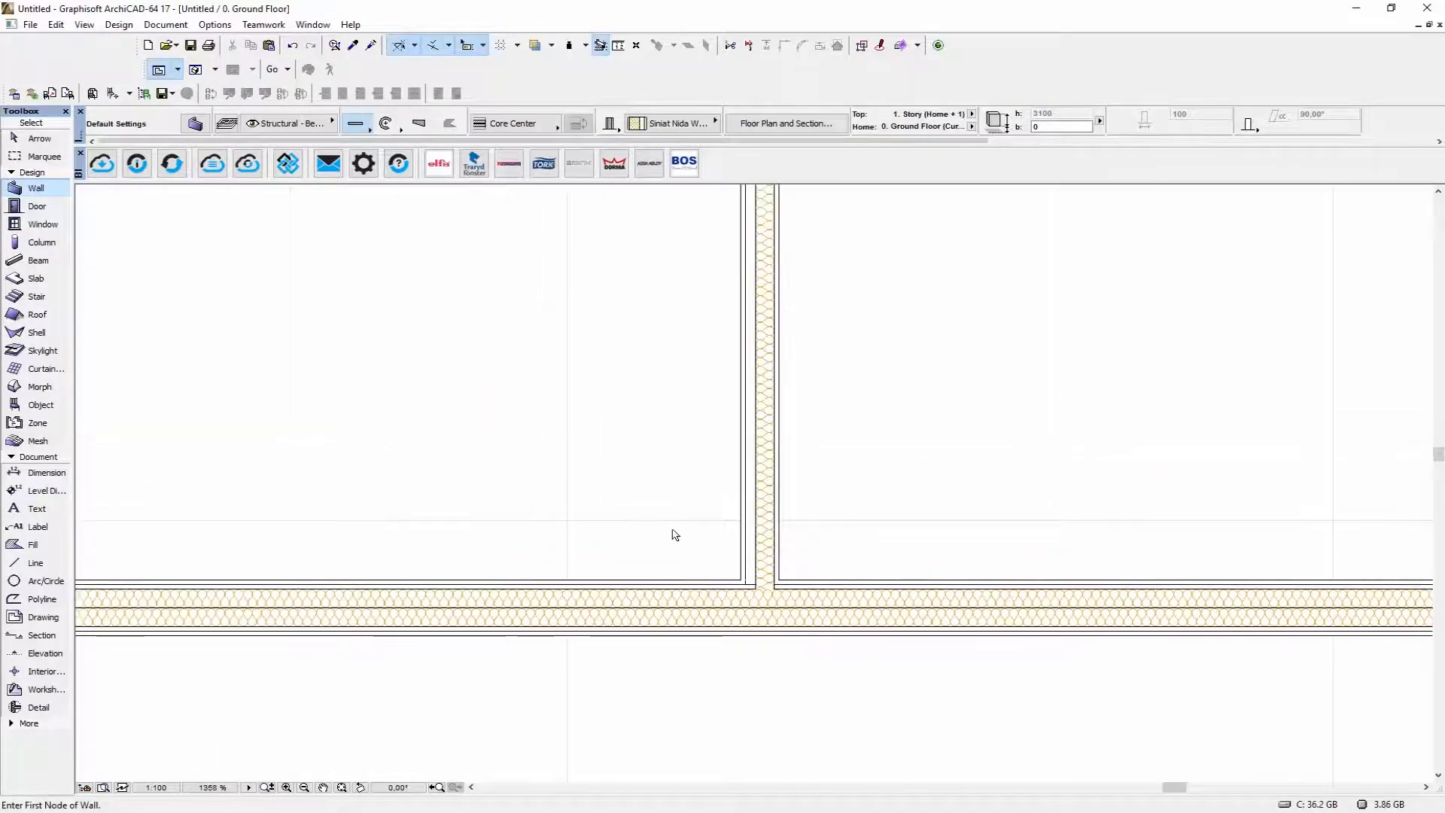
pyautogui.scroll(-3, 675, 535)
pyautogui.moveTo(862, 354); pyautogui.dragTo(806, 455, button='middle')
pyautogui.moveTo(907, 539); pyautogui.dragTo(674, 536, button='middle')
# - Edit the horizontal wall's Siniat Nida Wall 150C50 Expert composite, setting the Siniat Air Space skin thickness to 100 mm, and deselect the wall
pyautogui.keyDown('shift'); pyautogui.click(660, 581); pyautogui.keyUp('shift')
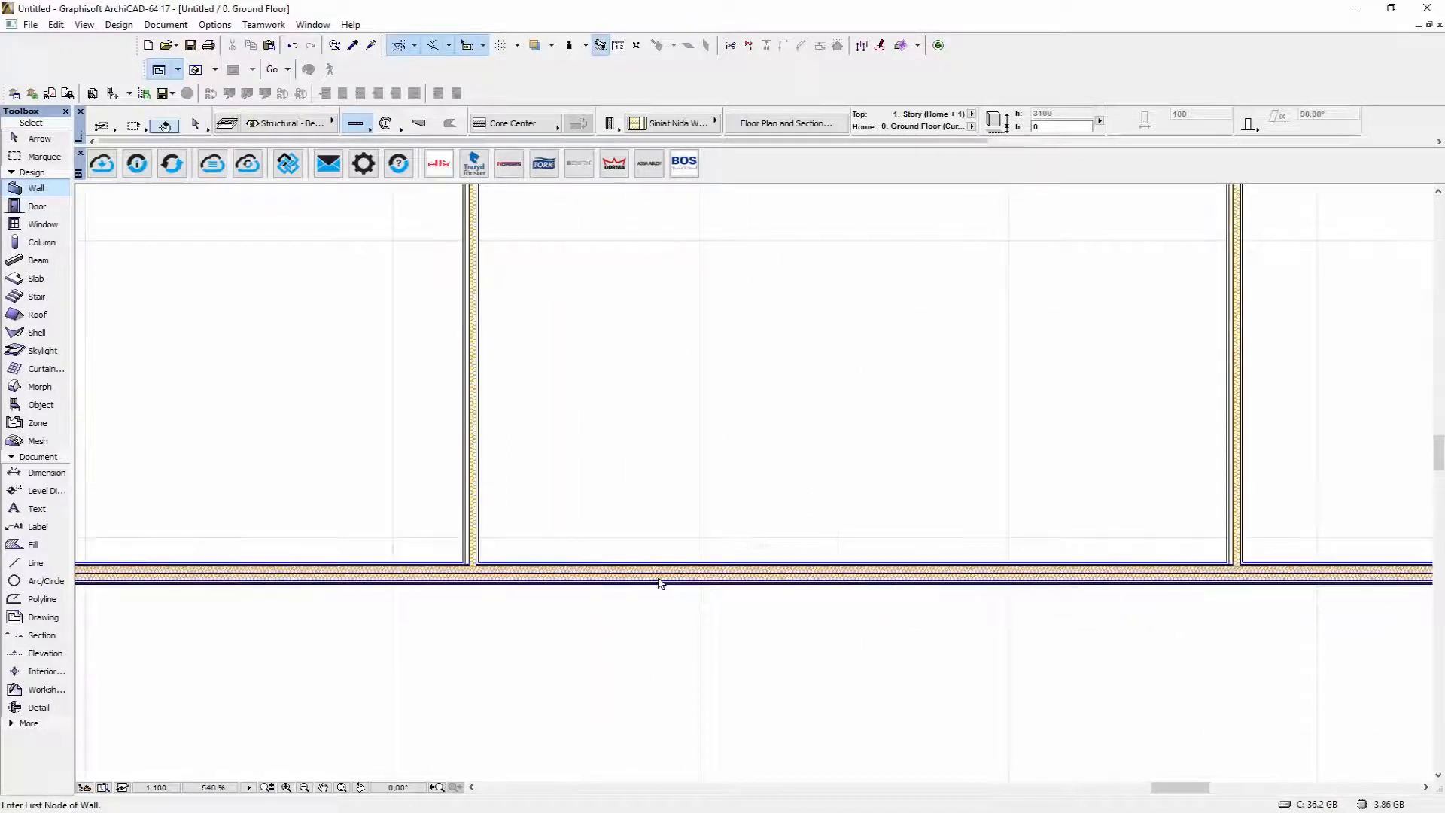
pyautogui.rightClick(659, 582)
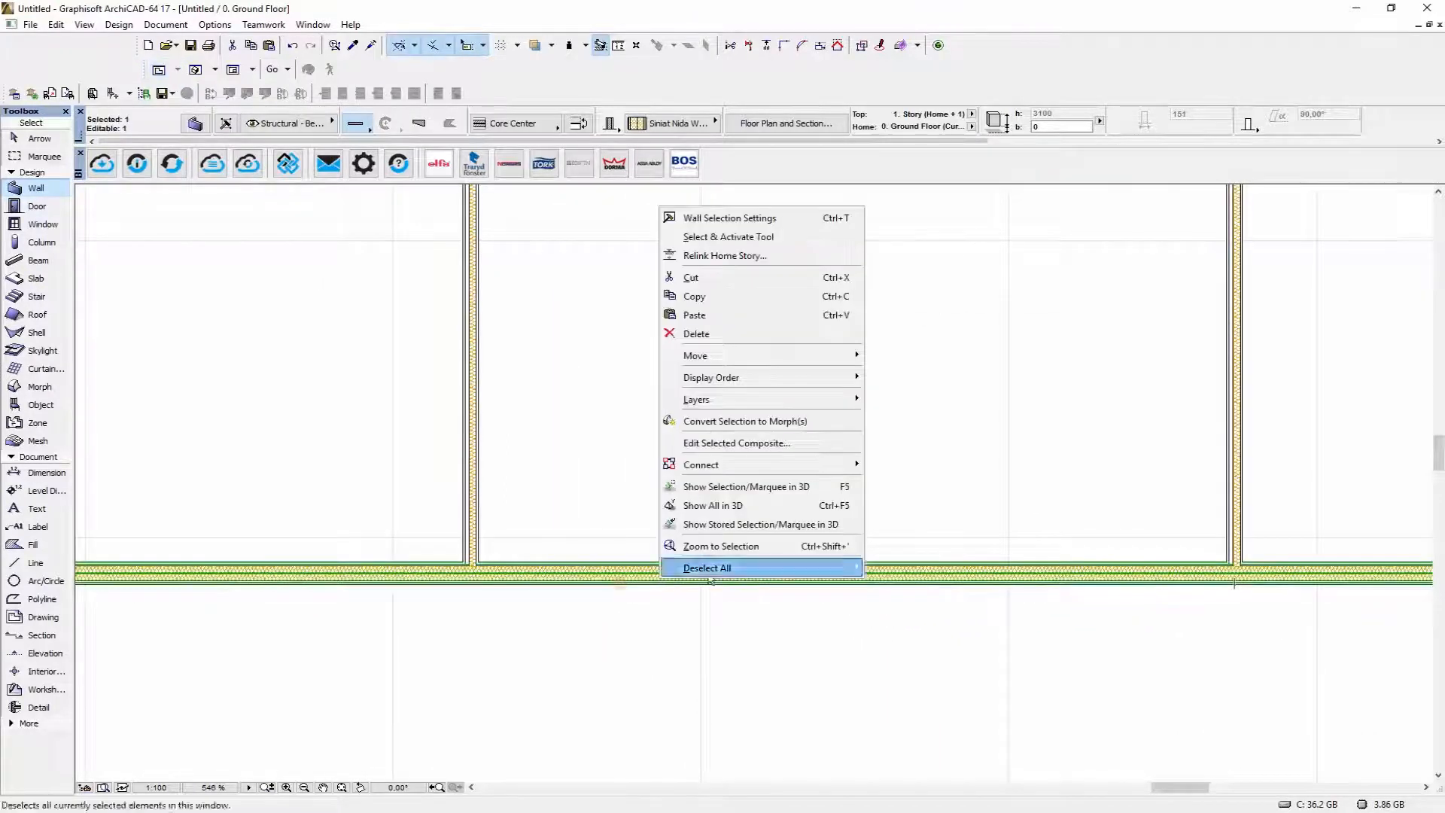
pyautogui.click(766, 444)
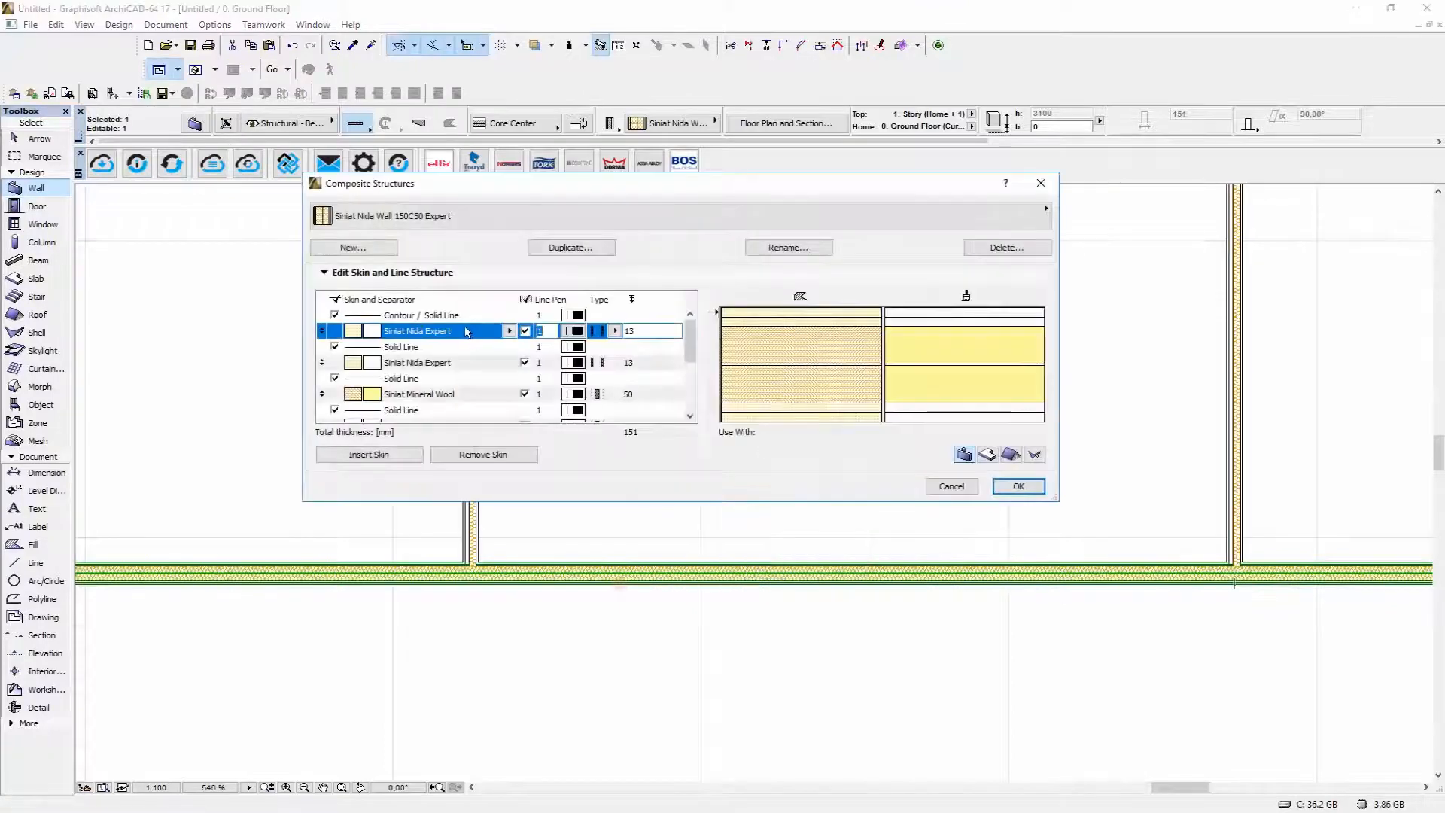
pyautogui.scroll(-1, 464, 337)
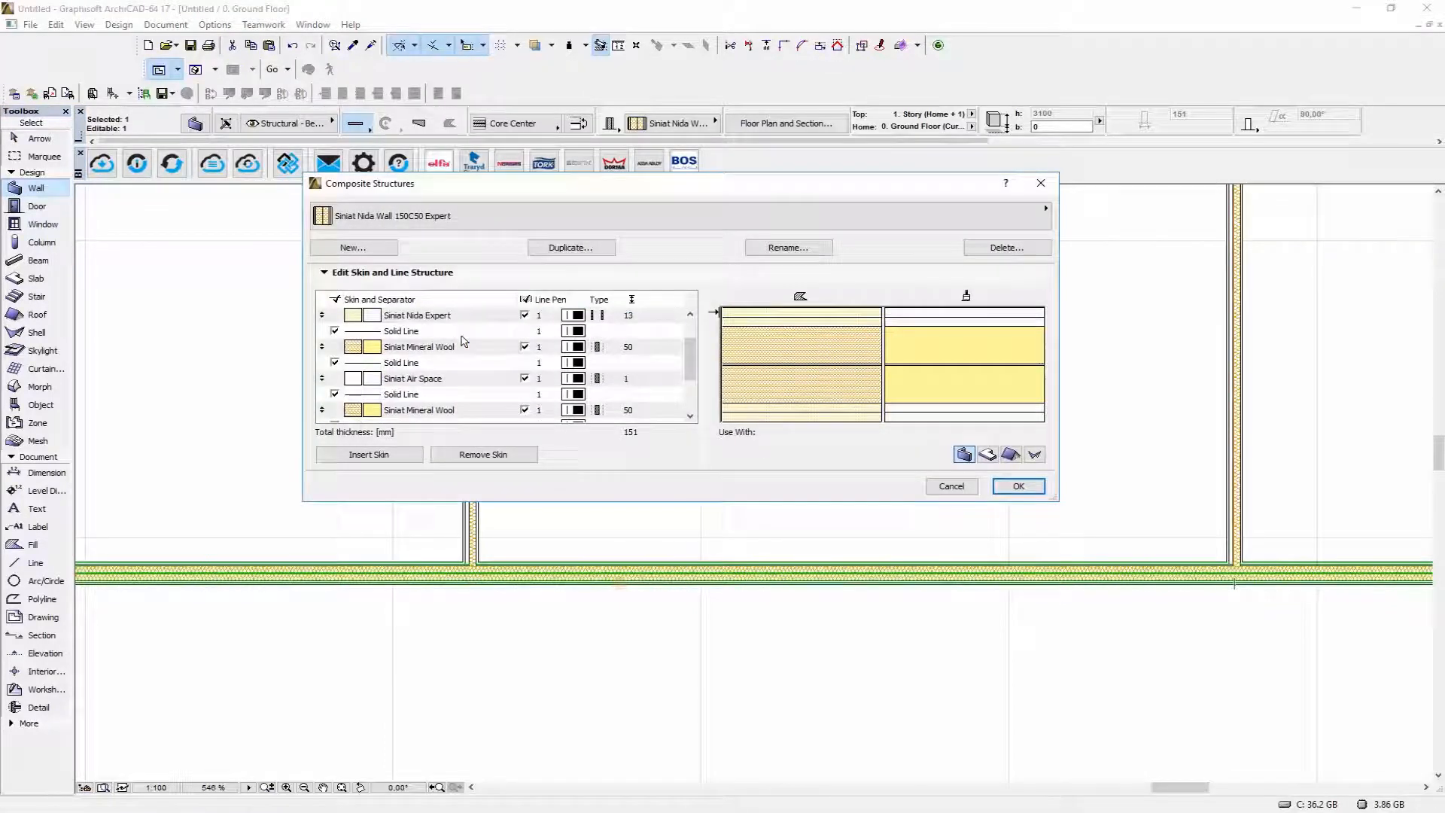
pyautogui.scroll(-1, 462, 343)
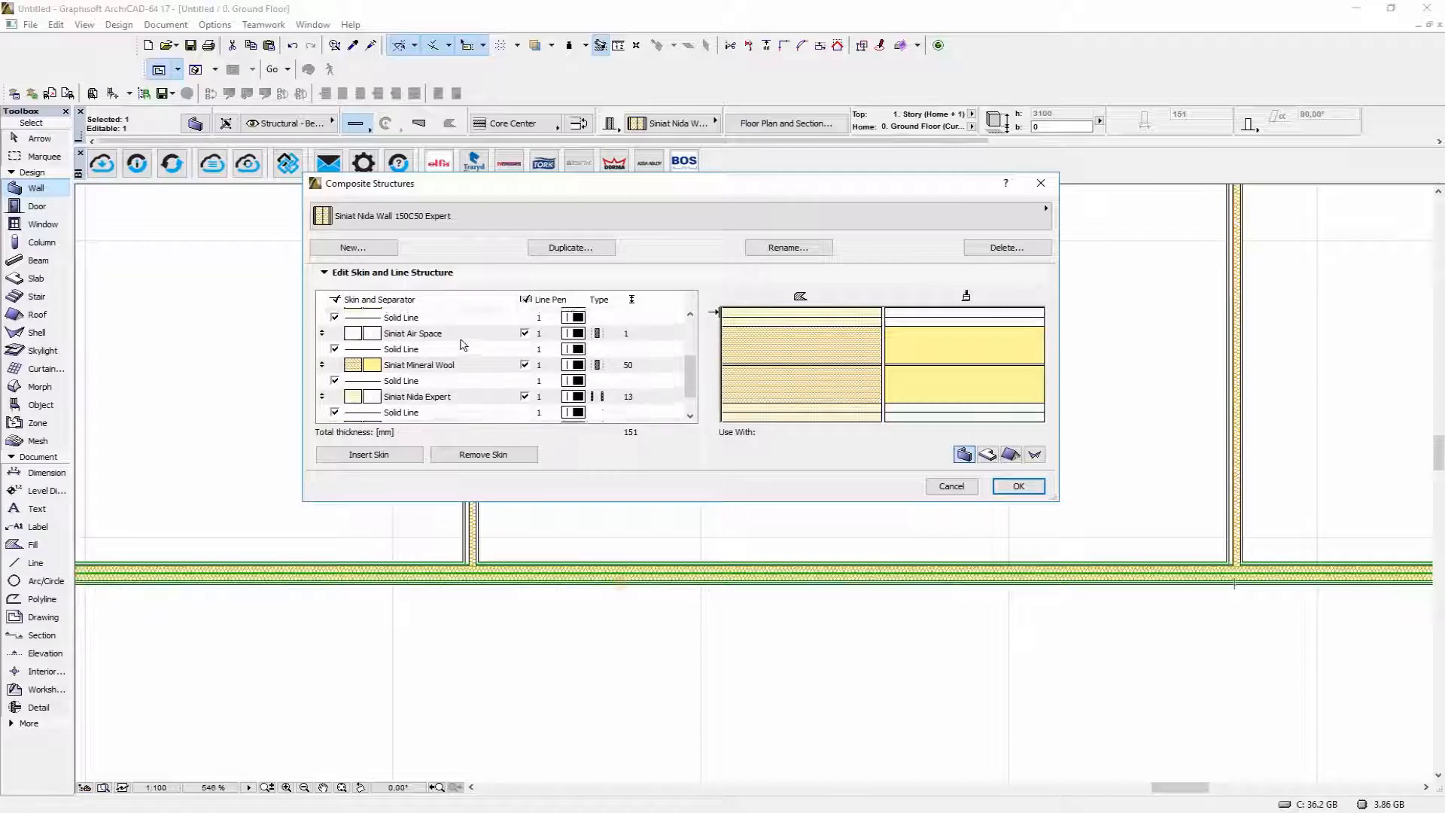
pyautogui.click(647, 336)
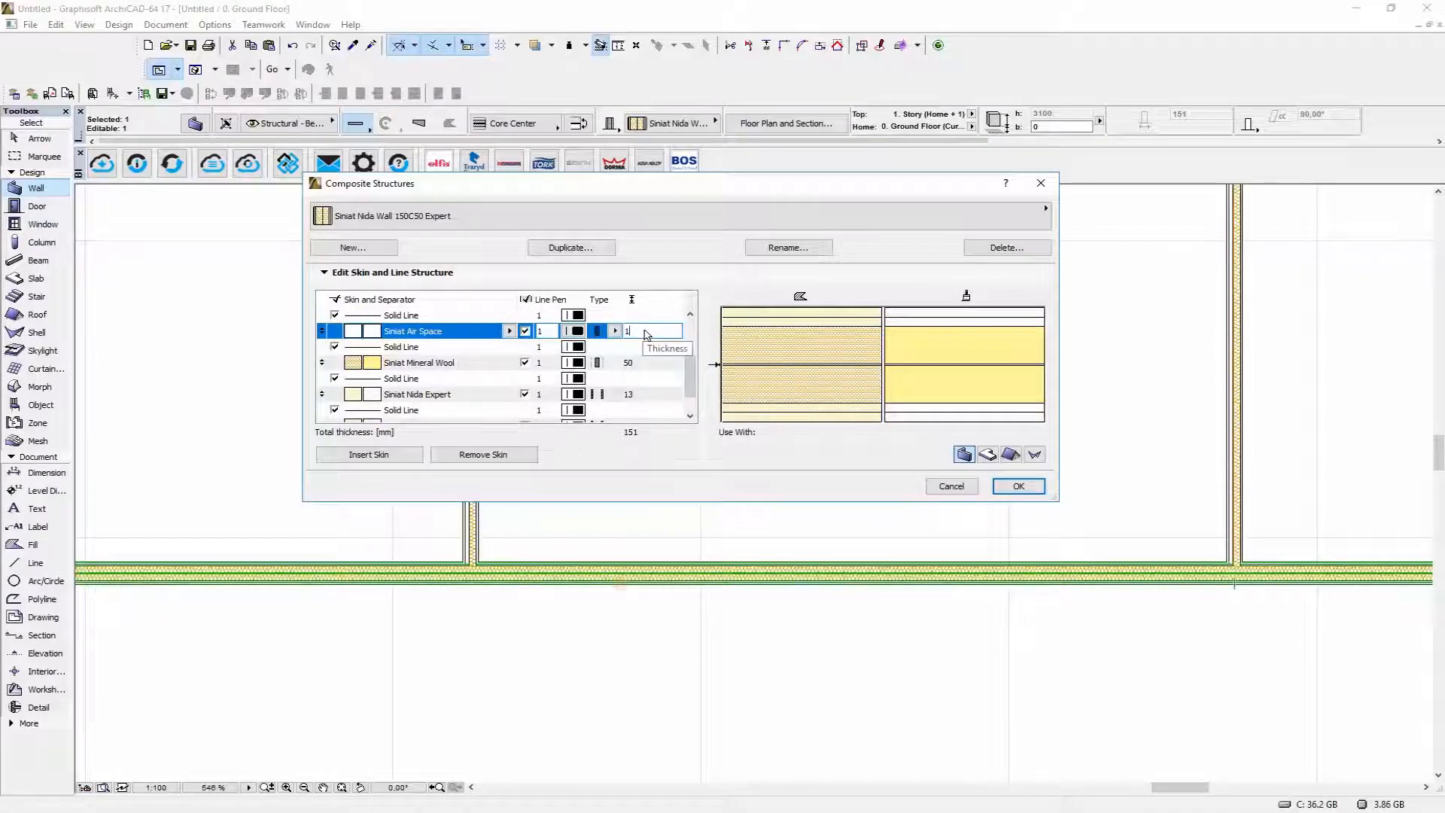
pyautogui.write('00')
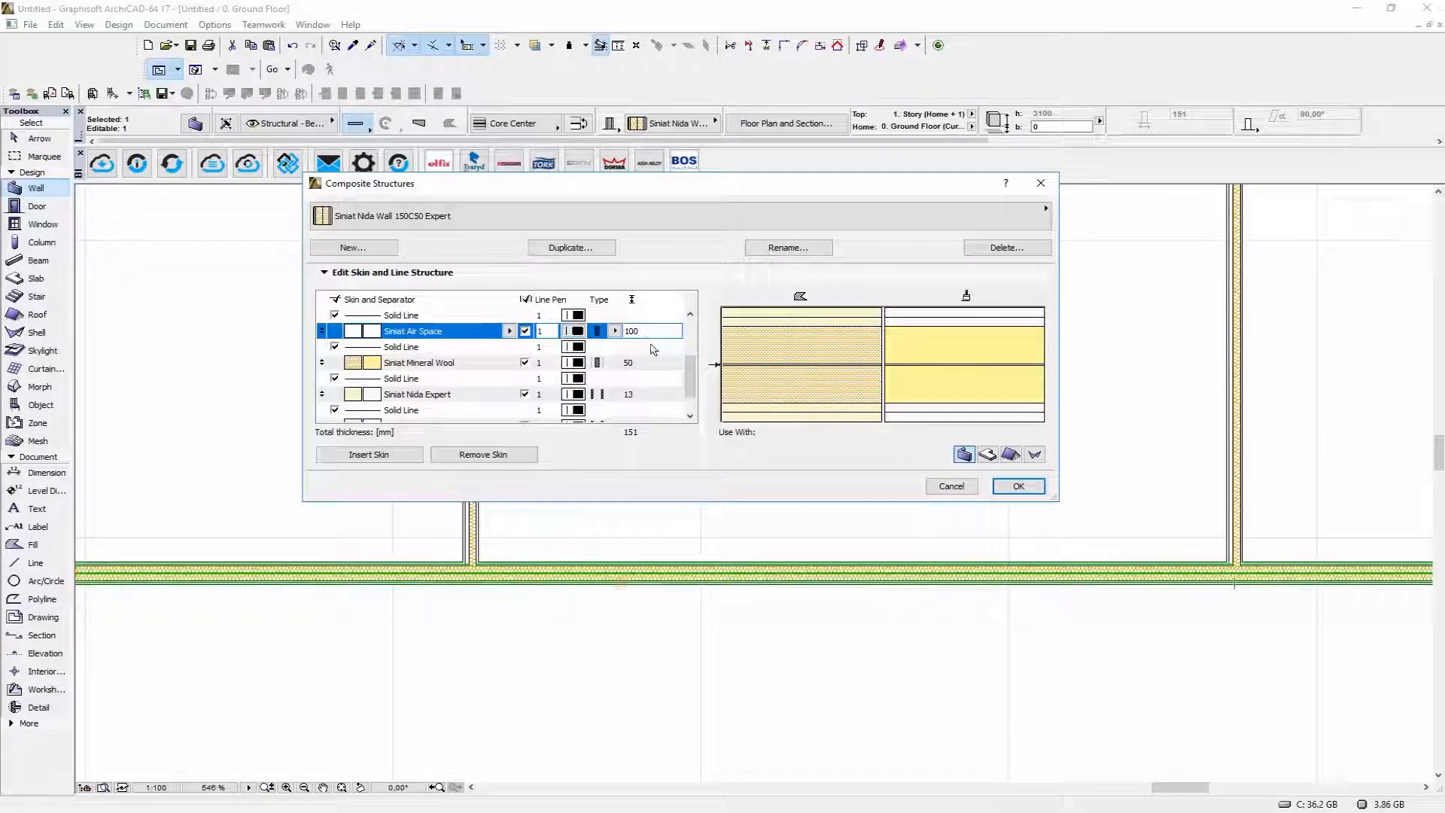
pyautogui.click(1017, 486)
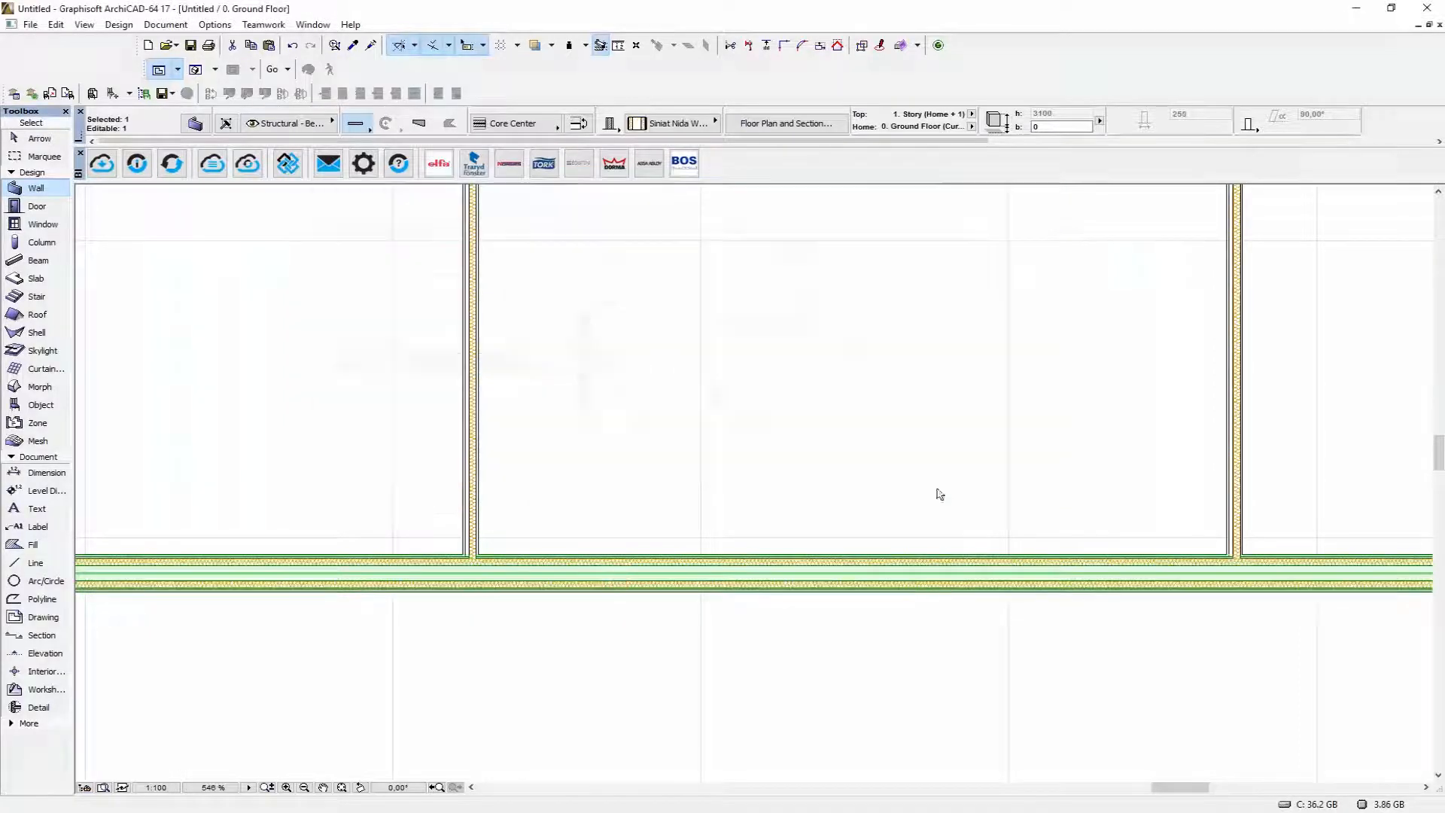
pyautogui.press('Escape')
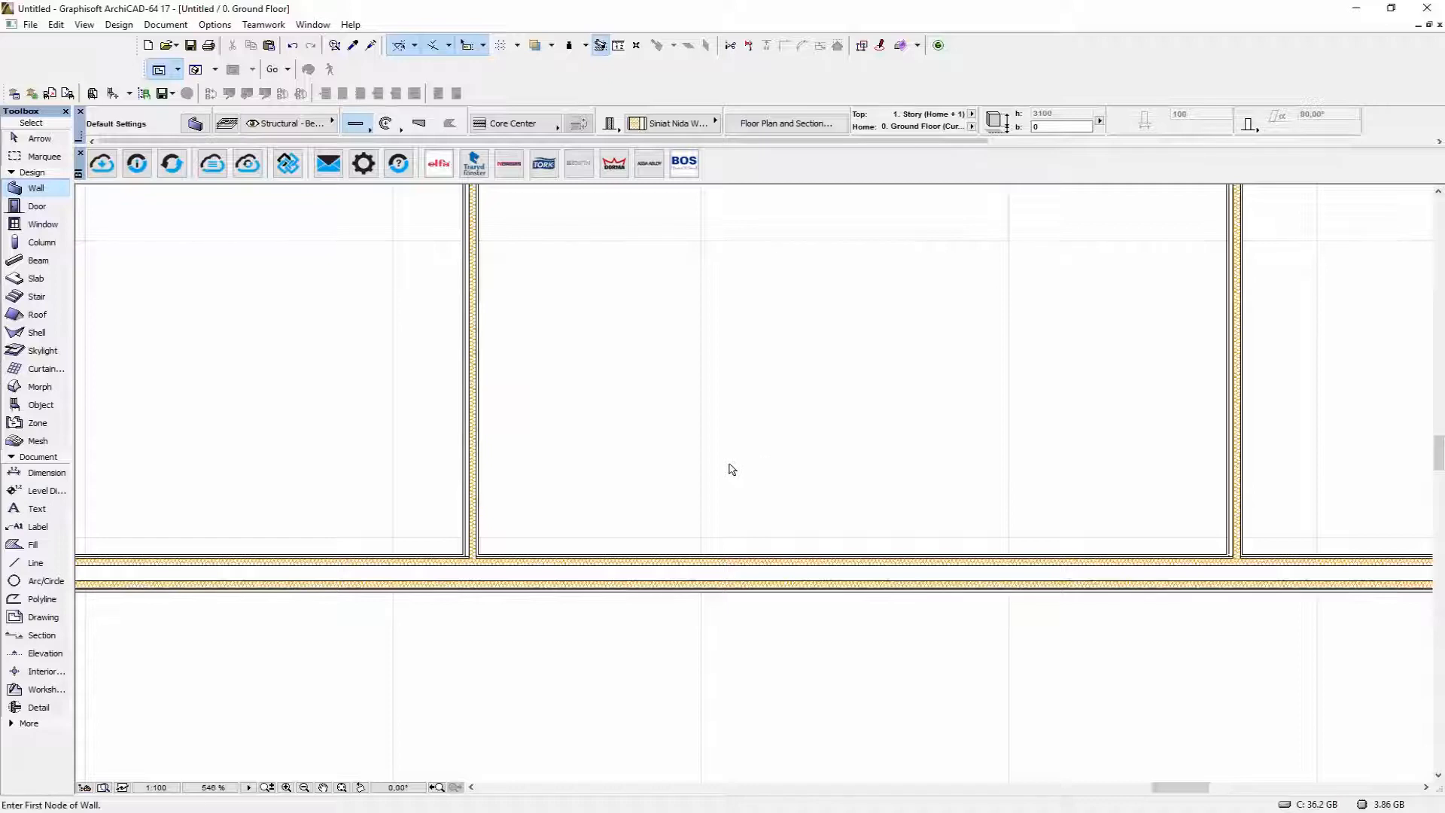
# - Review the whole floor plan with the modified horizontal wall and its three vertical partitions
pyautogui.scroll(-3, 732, 469)
pyautogui.moveTo(962, 494); pyautogui.dragTo(842, 549, button='middle')
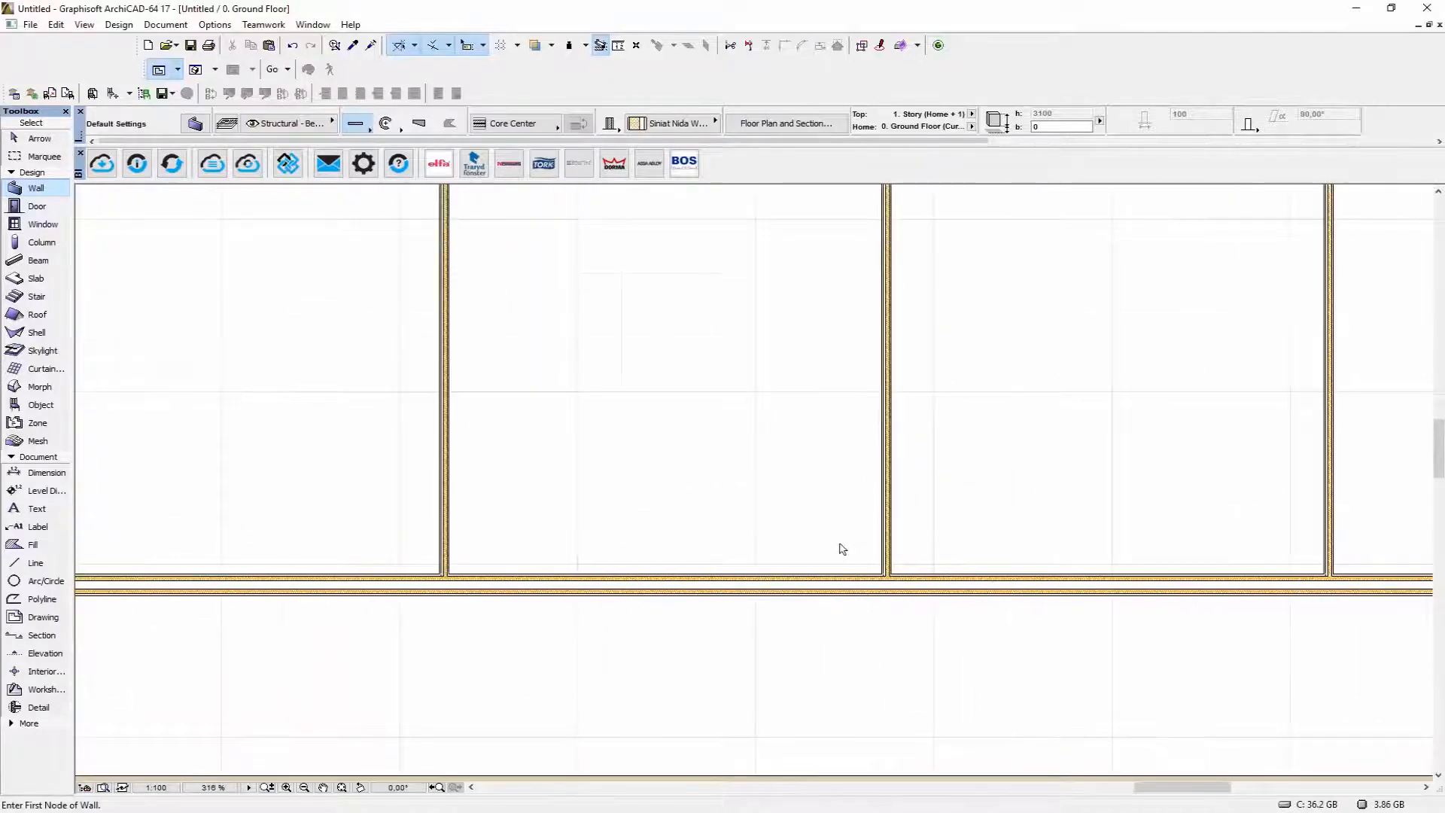
pyautogui.scroll(-2, 843, 550)
pyautogui.moveTo(1060, 533); pyautogui.dragTo(845, 550, button='middle')
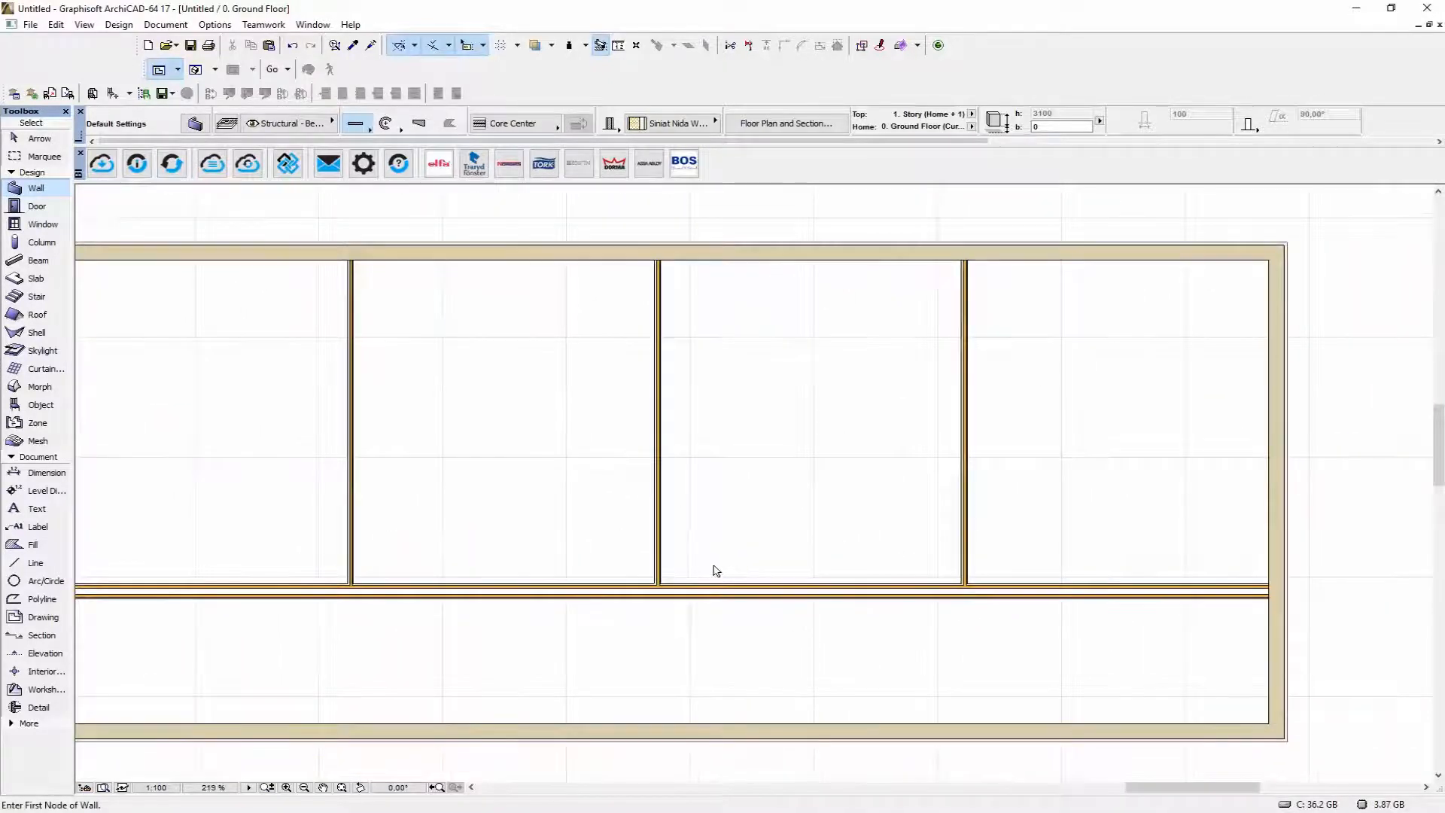
pyautogui.moveTo(716, 571); pyautogui.dragTo(785, 554, button='middle')
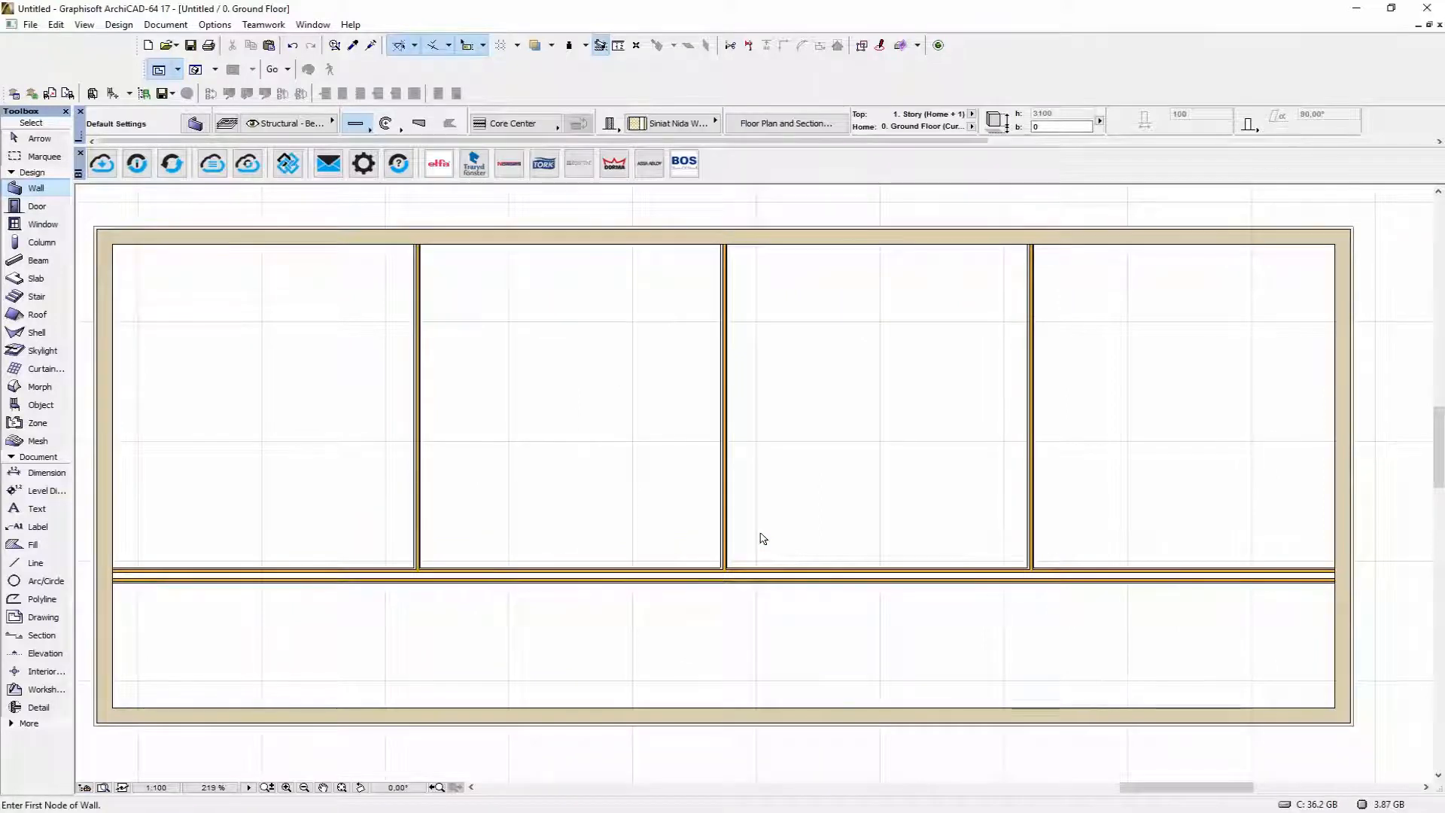
# - Open the BIMobject library and filter the ArchiCAD products by the brand Siniat PL
pyautogui.click(107, 170)
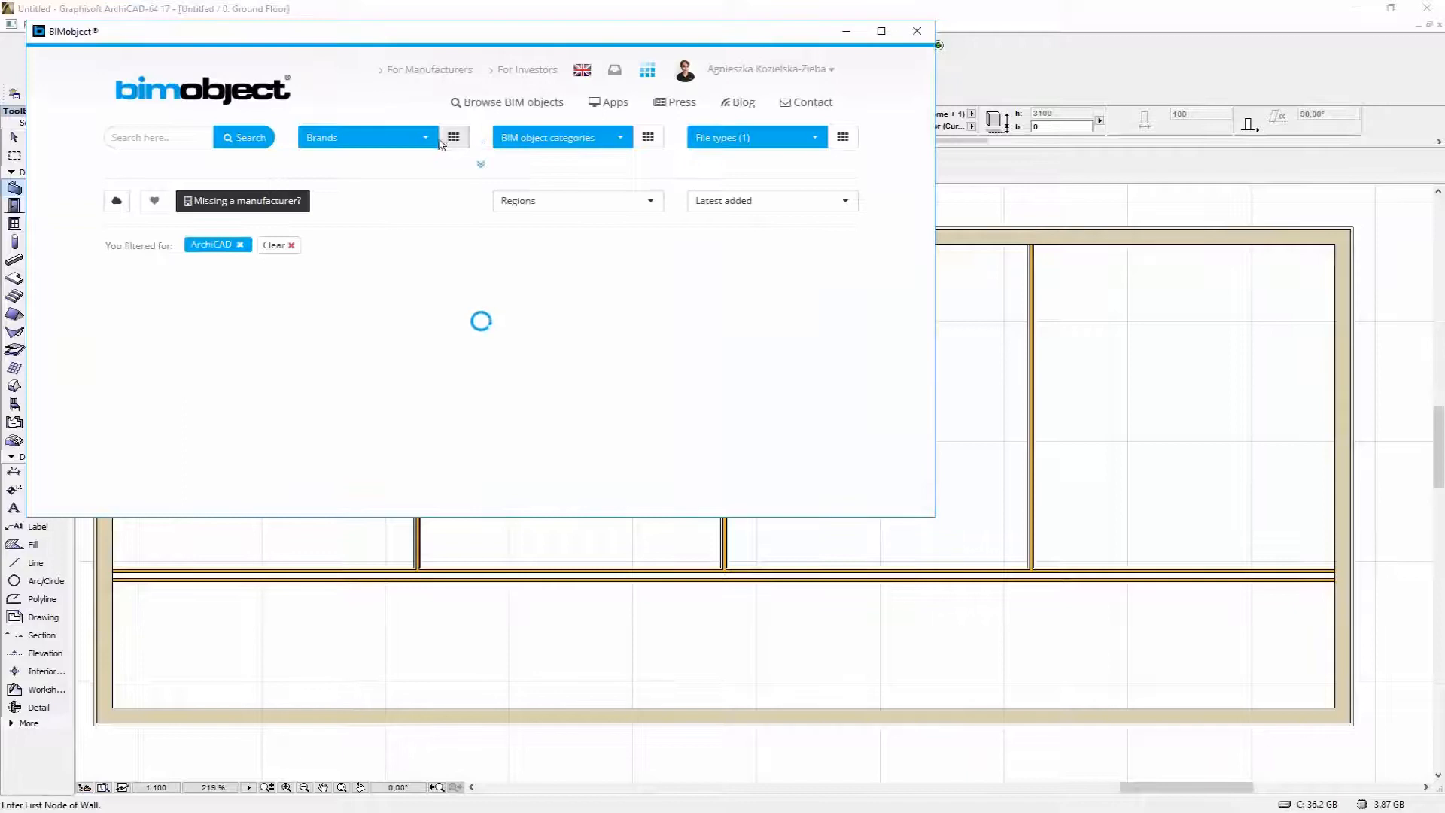
pyautogui.click(434, 140)
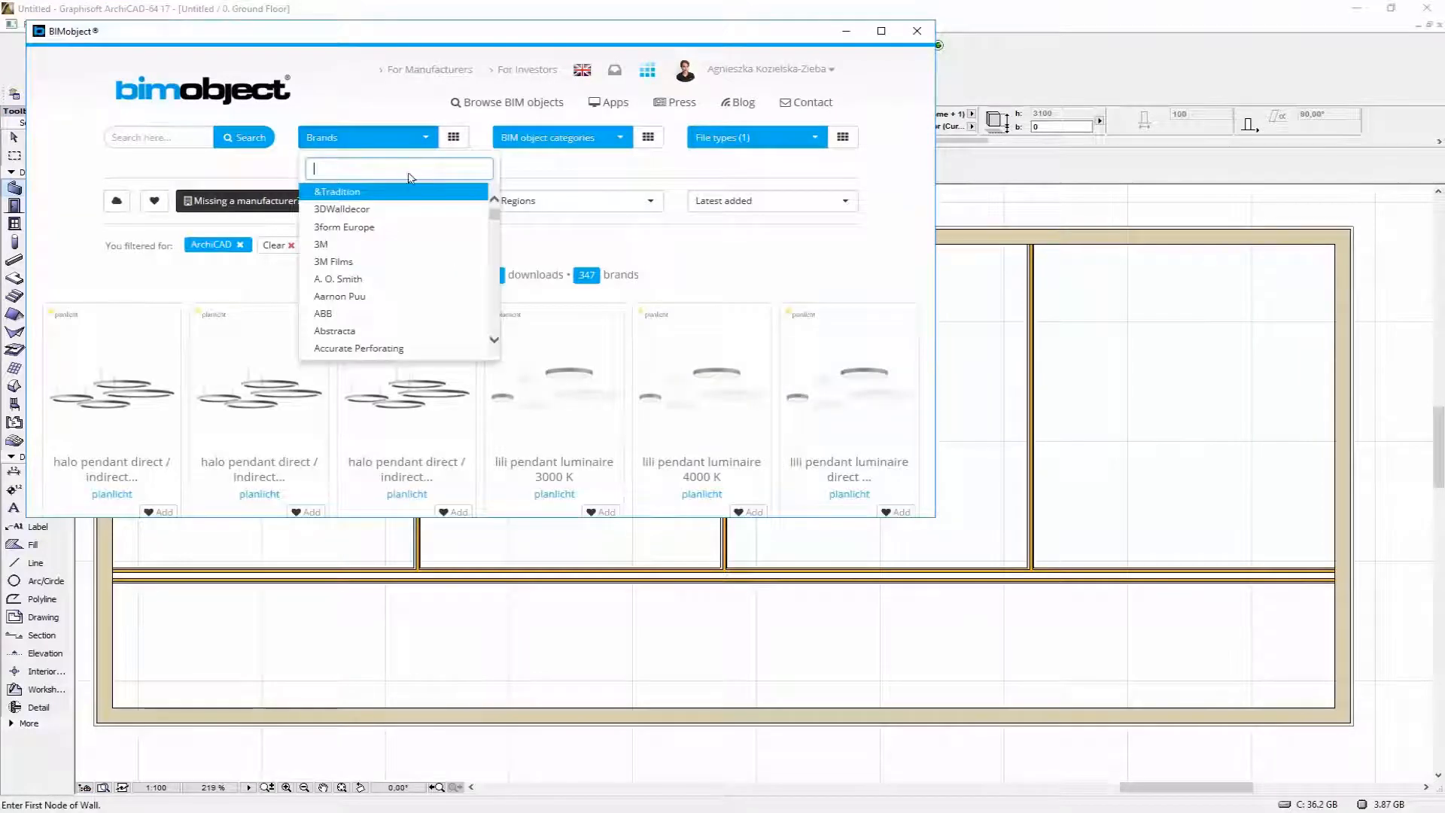
pyautogui.write('sin')
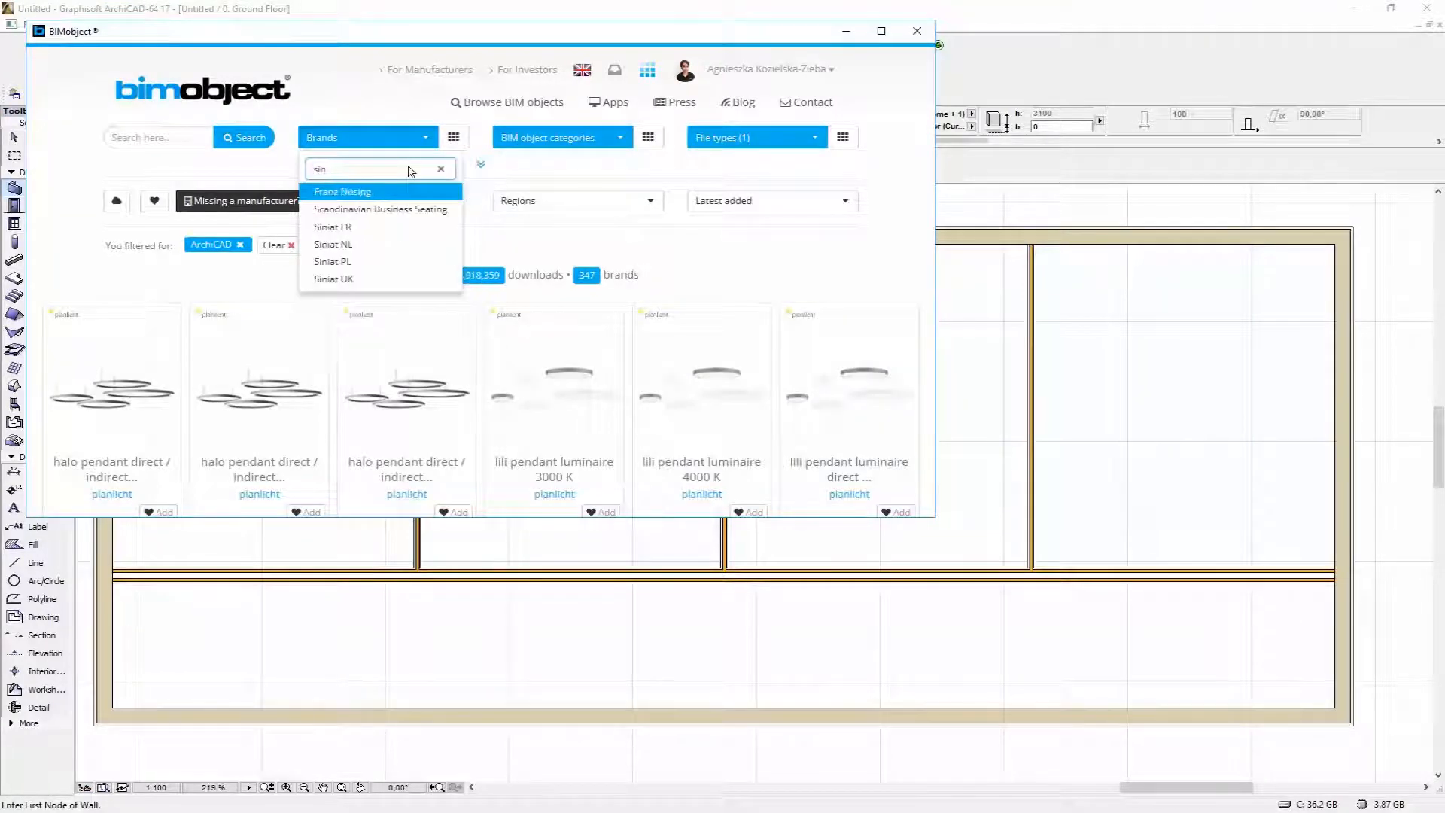
pyautogui.click(346, 228)
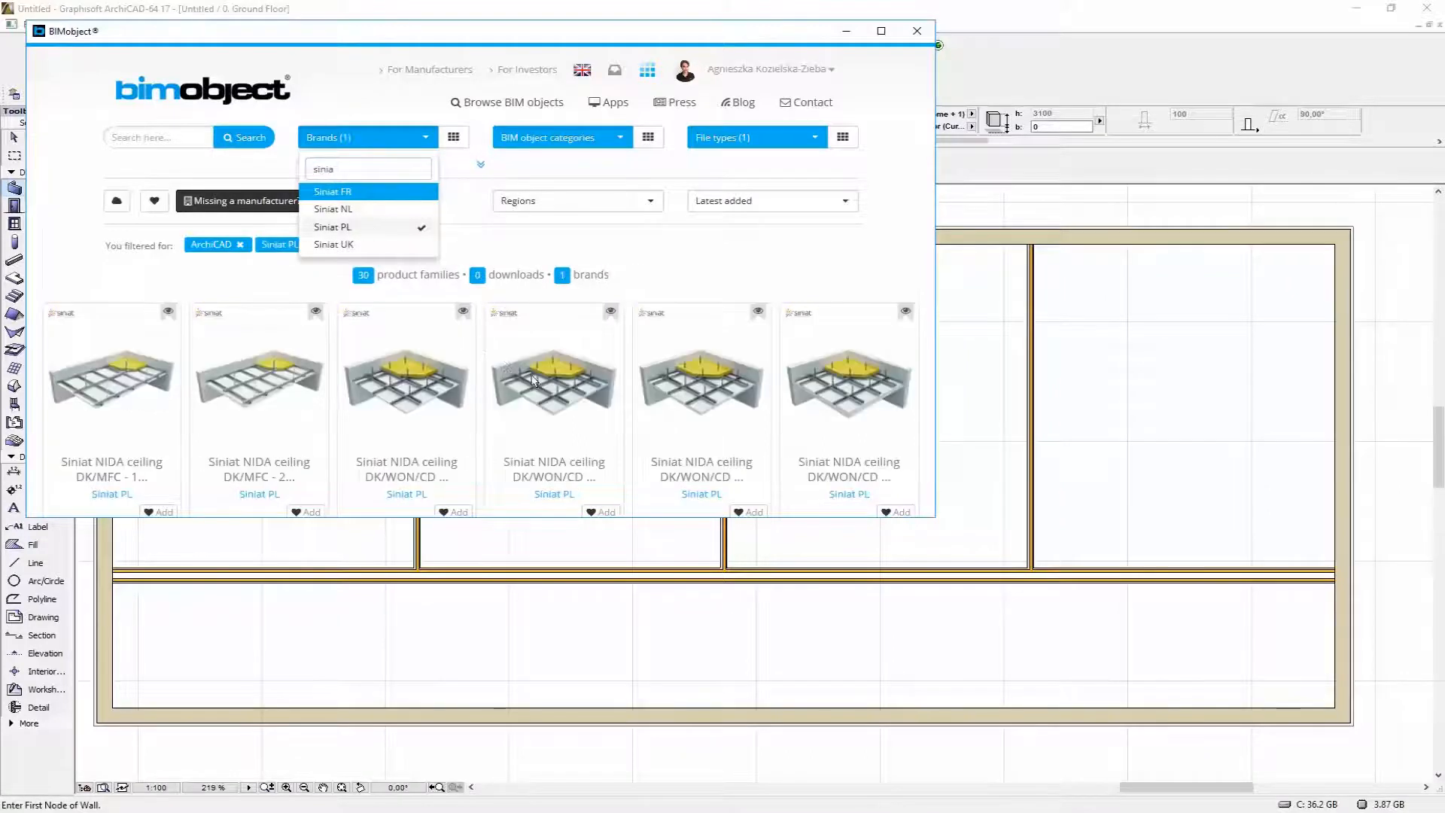
# - Open the Siniat NIDA wall 100A75 product page, display its downloadable files, and close the BIMobject window
pyautogui.scroll(-3, 533, 381)
pyautogui.scroll(-3, 533, 381)
pyautogui.scroll(1, 543, 369)
pyautogui.scroll(-2, 580, 301)
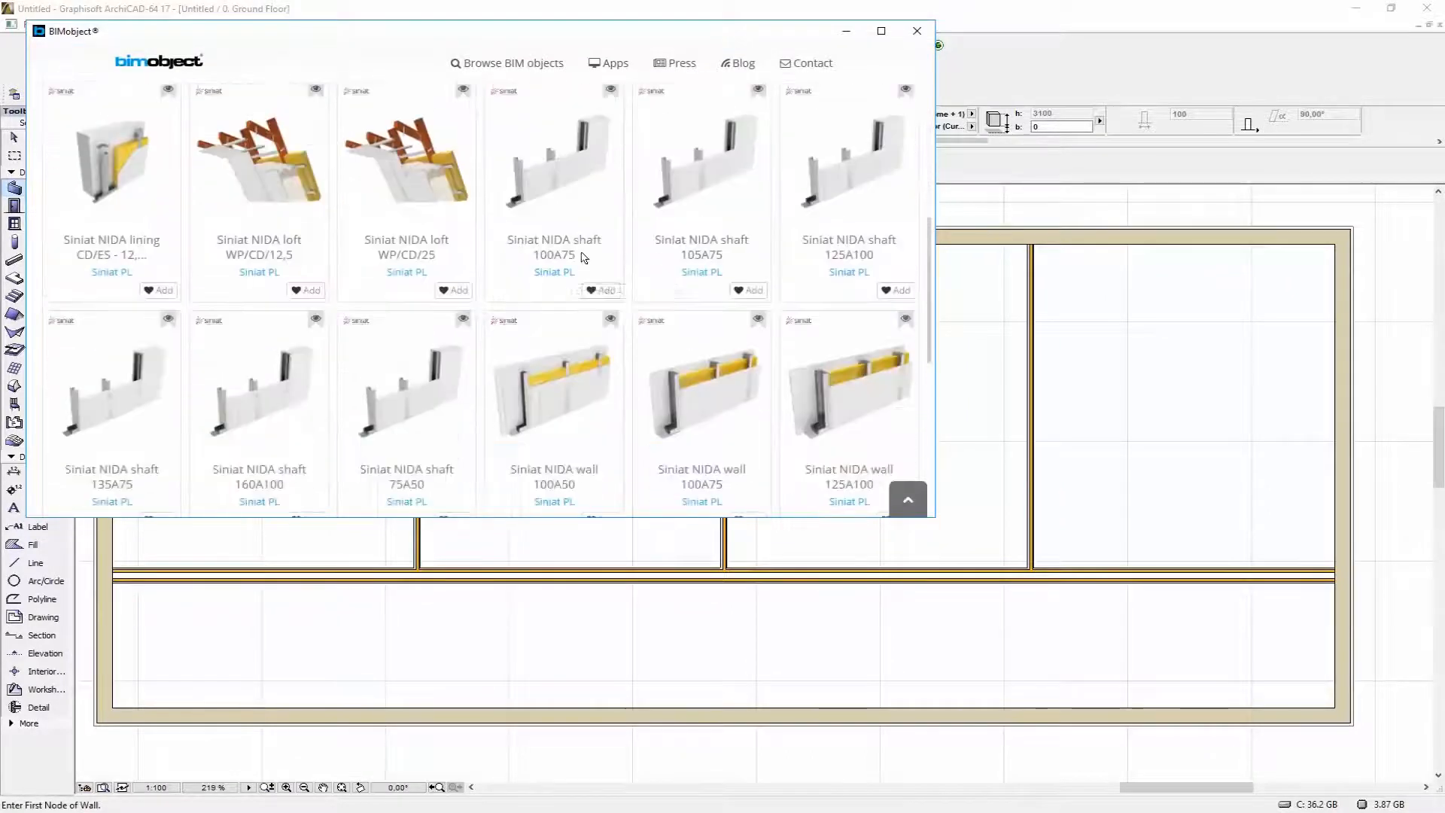
pyautogui.click(735, 322)
pyautogui.click(577, 405)
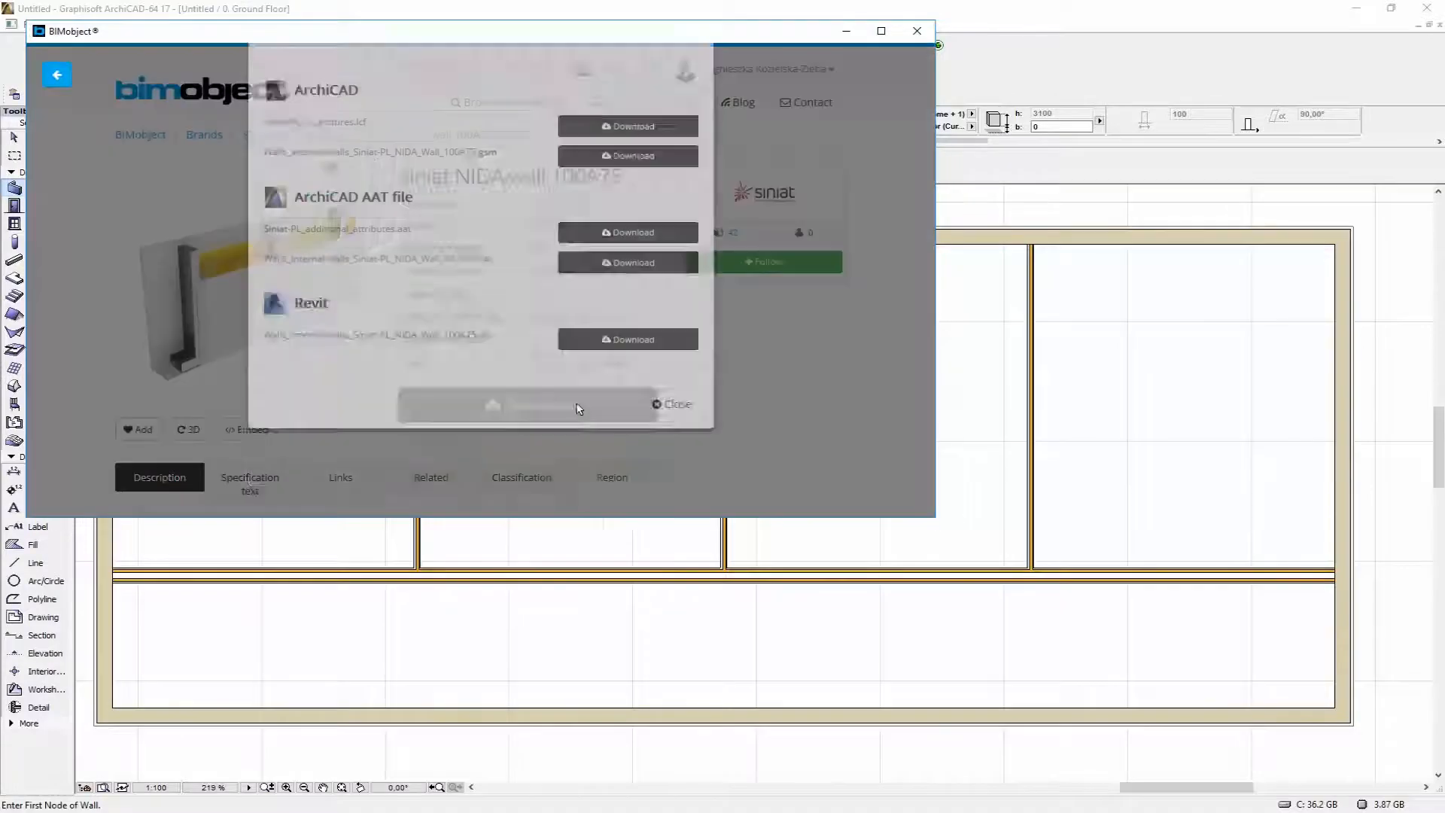
pyautogui.click(623, 185)
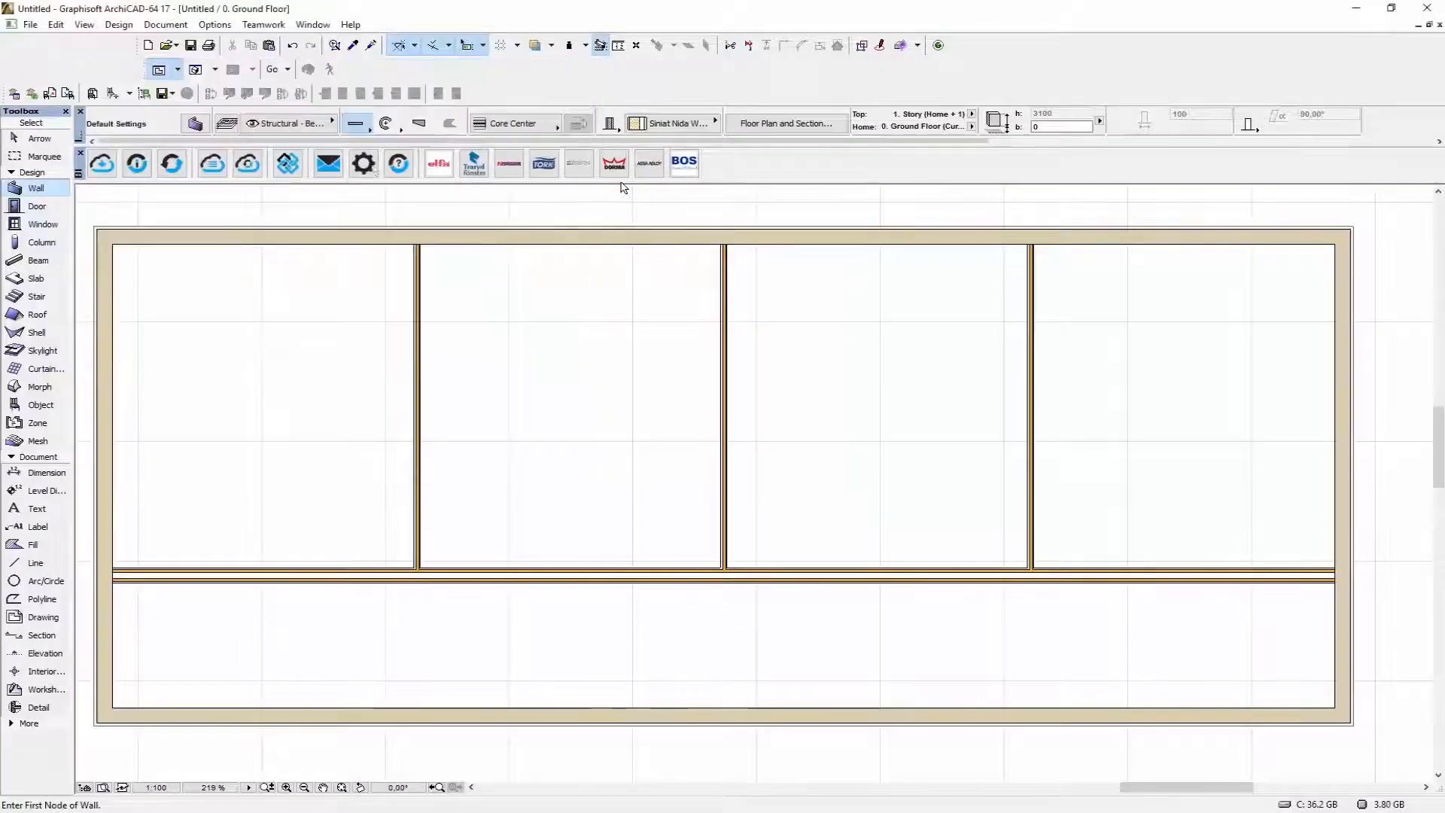
# - Open the BIMobject library and filter the ArchiCAD objects by the Siniat PL brand to find a wall detail object
pyautogui.click(137, 163)
pyautogui.click(1032, 478)
pyautogui.click(688, 167)
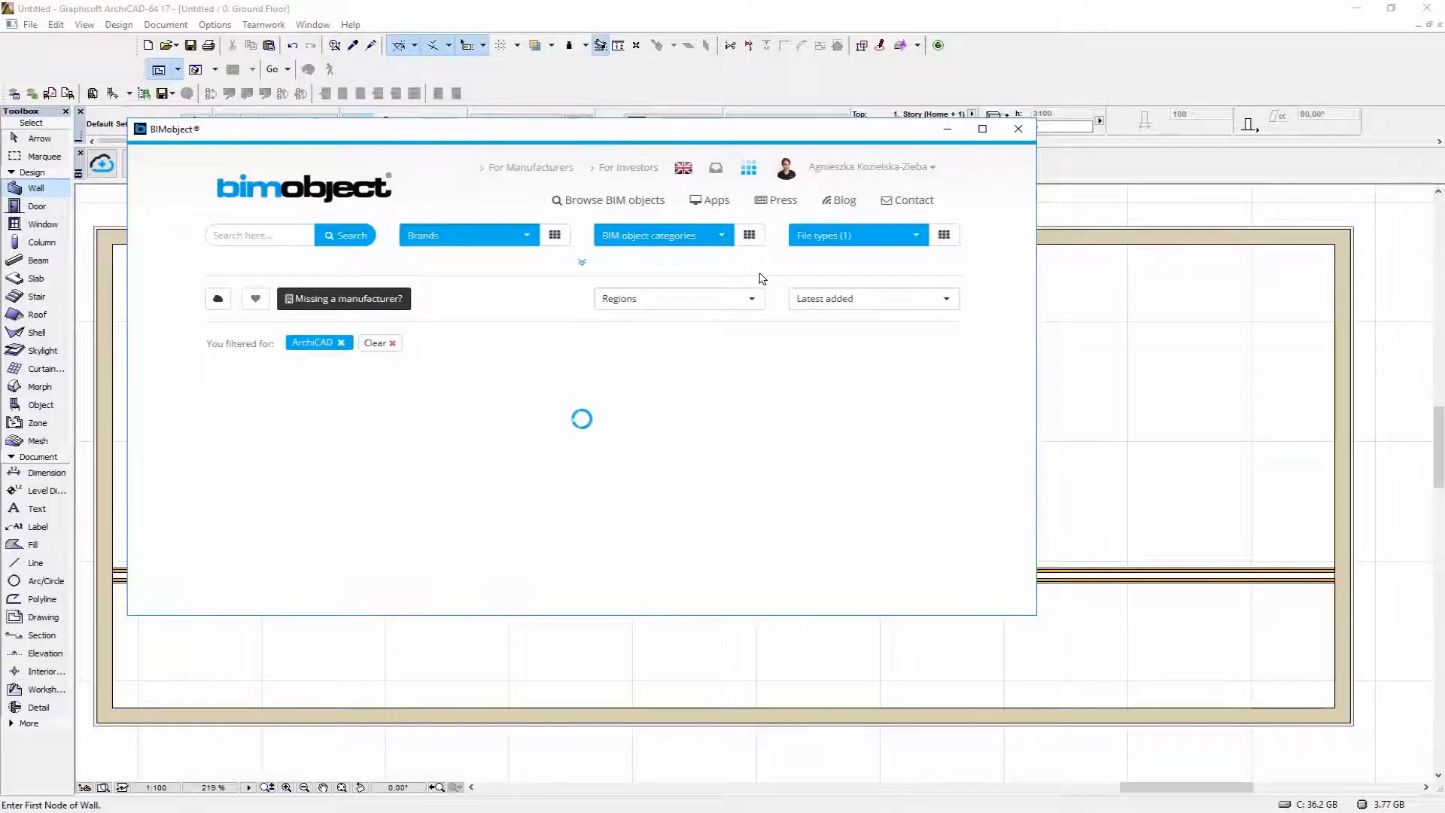
pyautogui.click(531, 242)
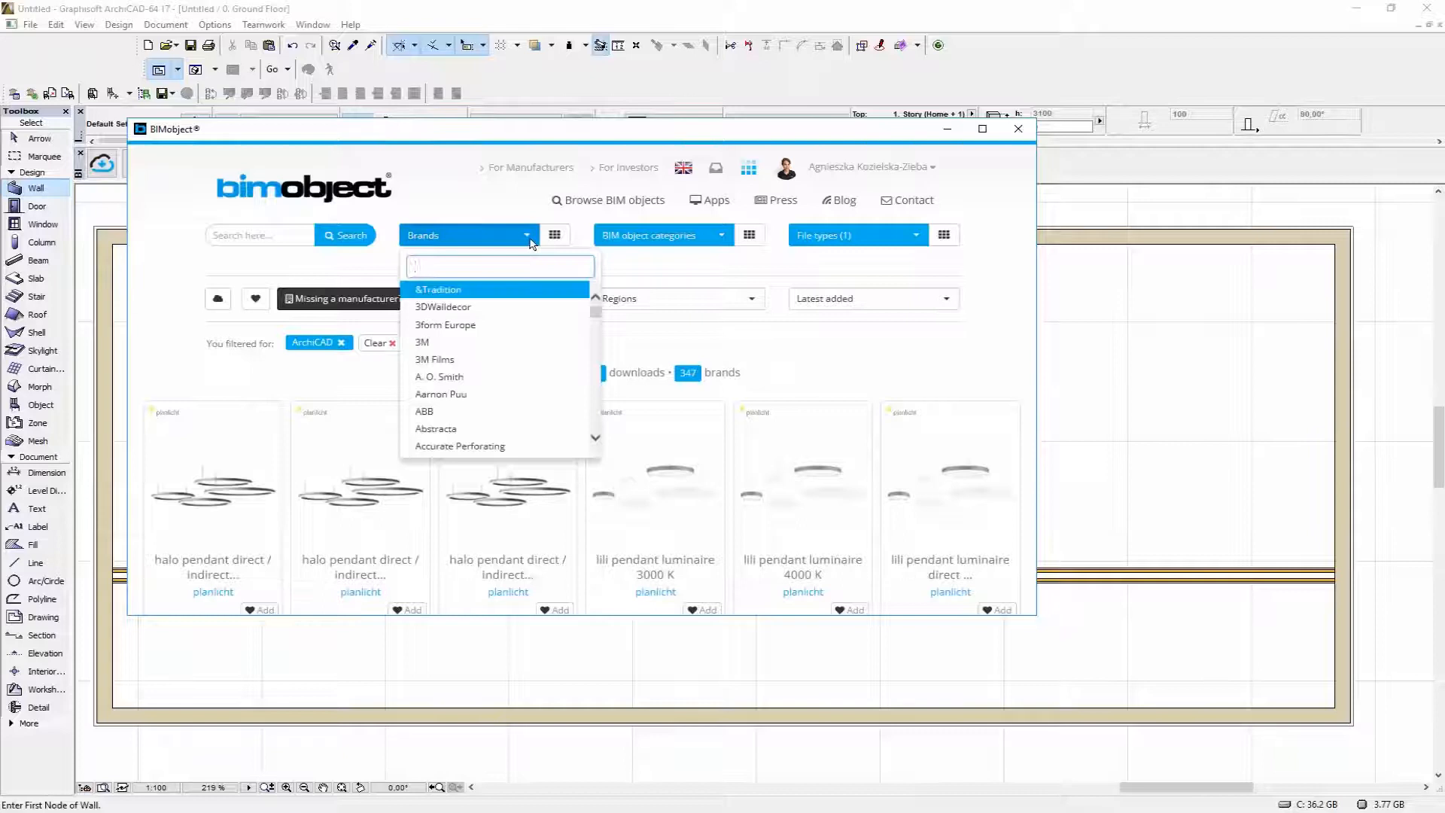
pyautogui.write('sinia')
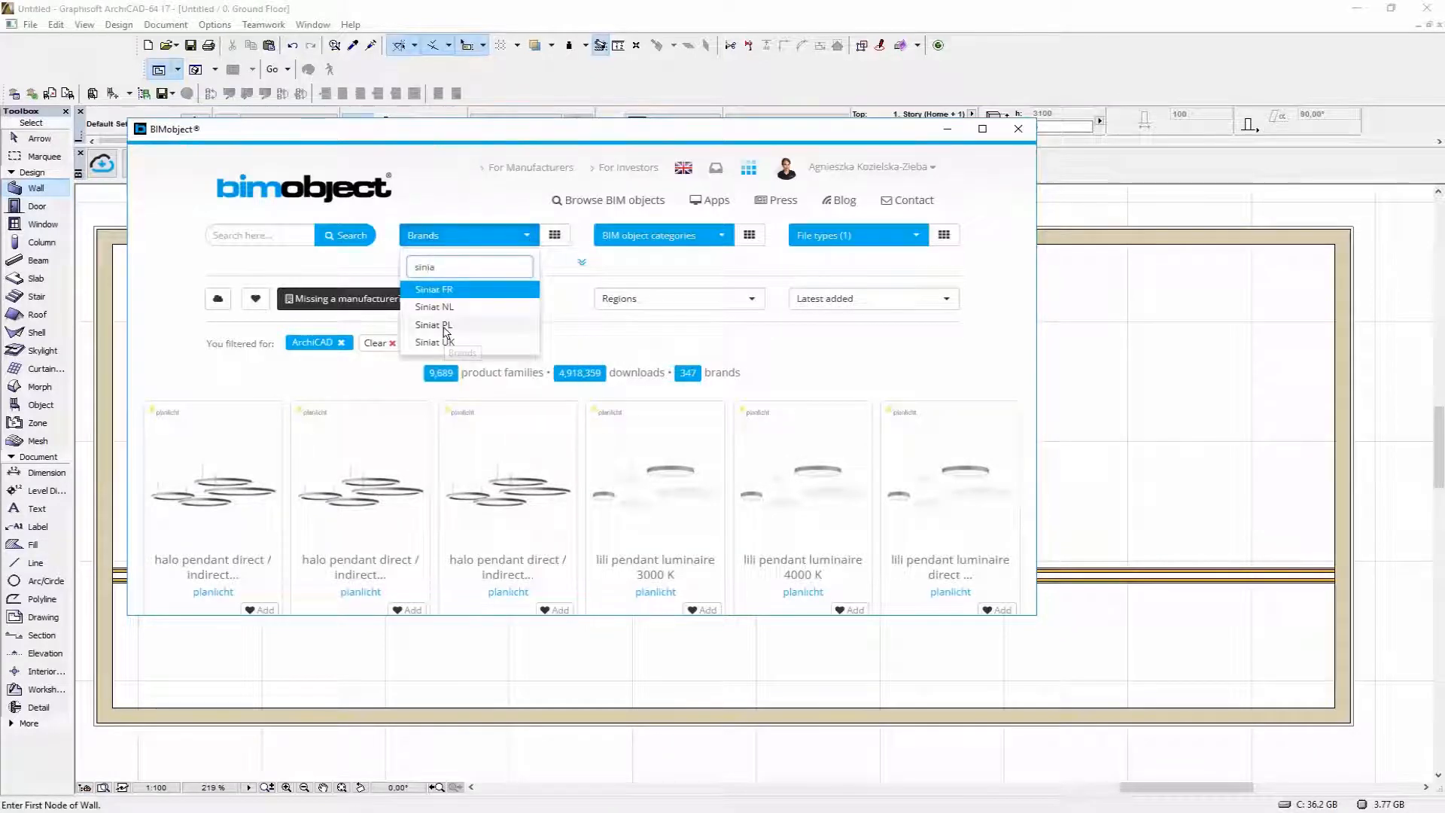
pyautogui.click(445, 325)
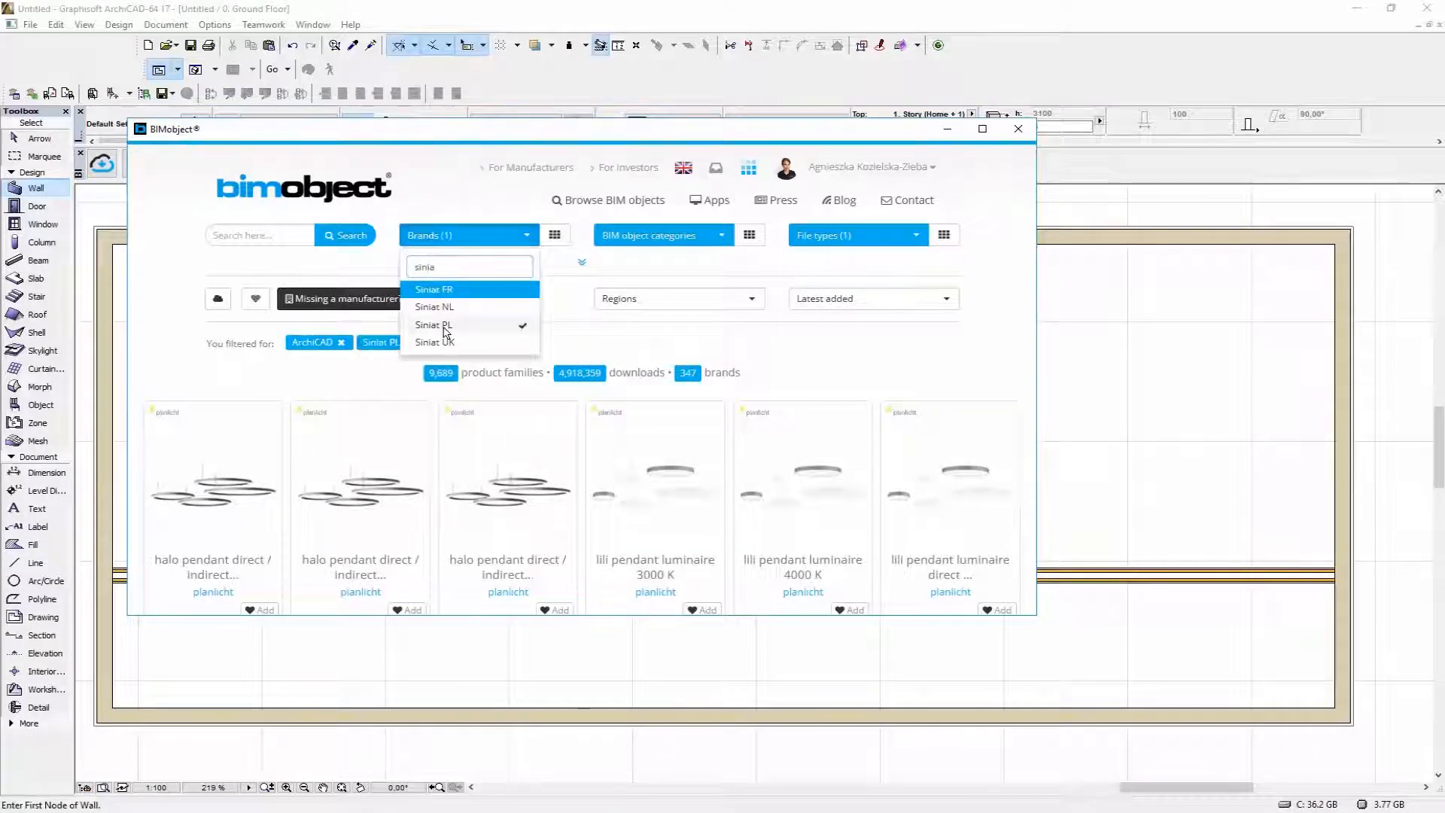
# - Open the Siniat NIDA wall 100A75 product page and download its ArchiCAD object into the project
pyautogui.scroll(-5, 778, 458)
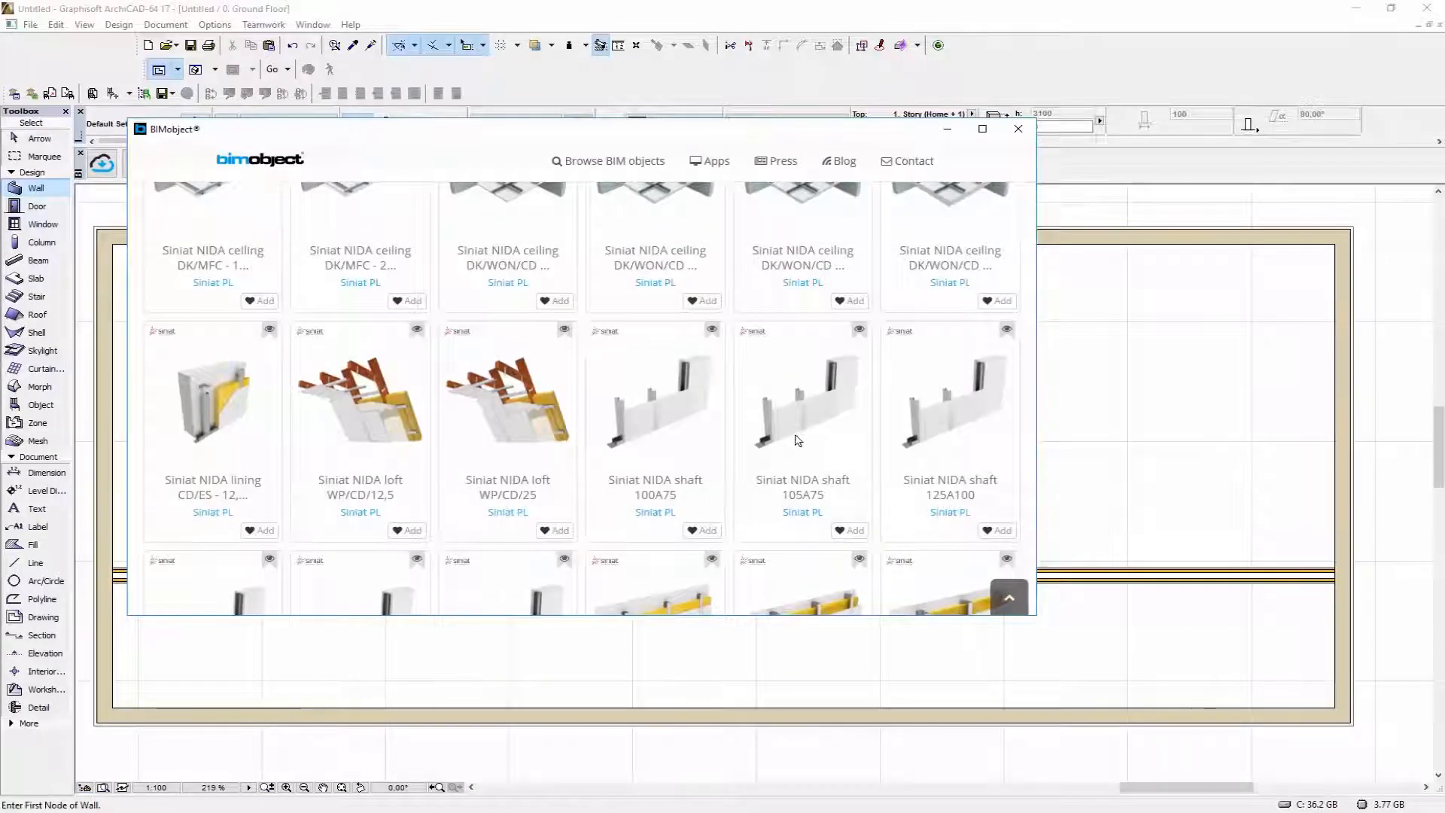
pyautogui.scroll(-2, 783, 451)
pyautogui.click(810, 443)
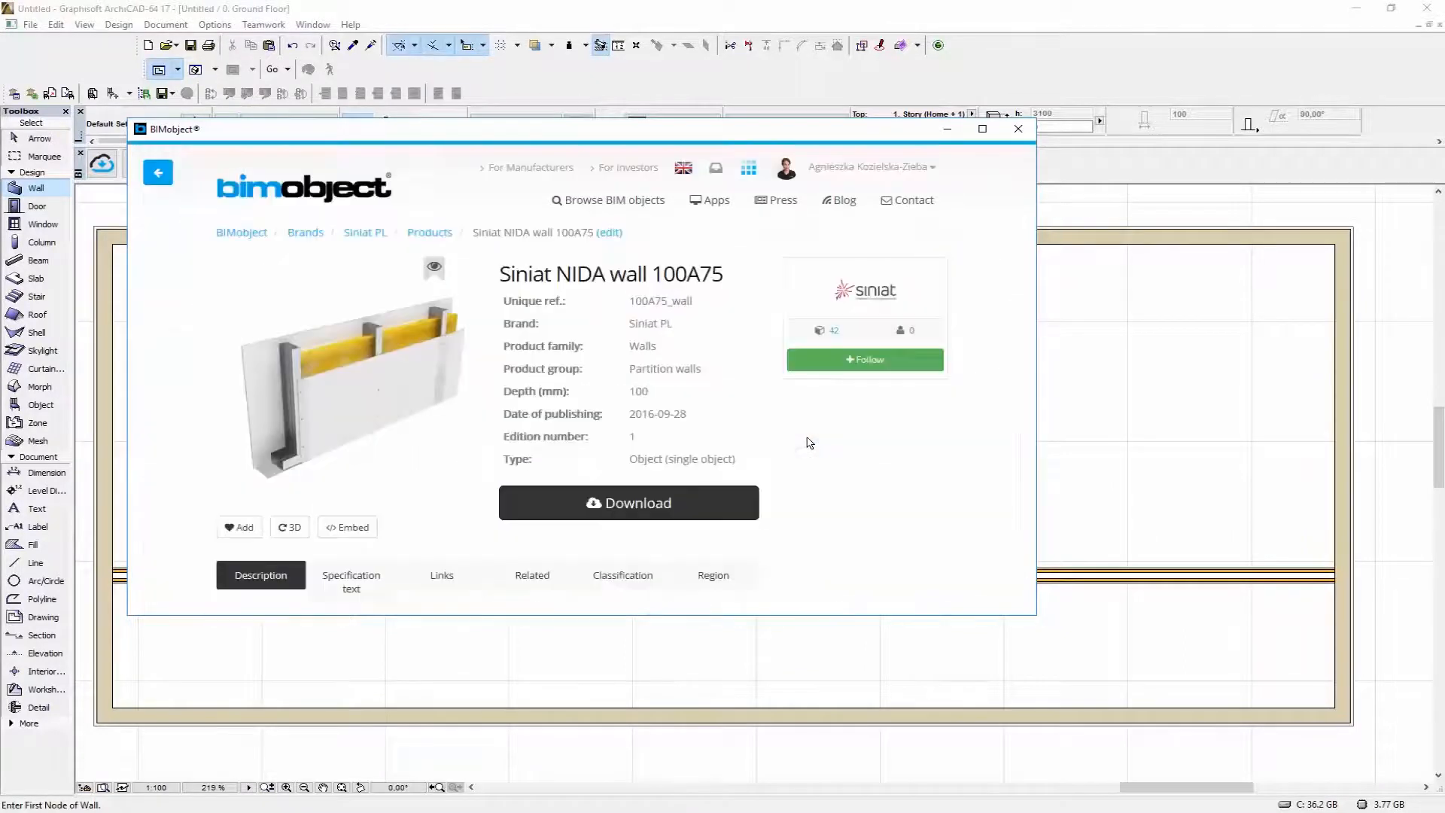
pyautogui.click(686, 503)
pyautogui.click(707, 313)
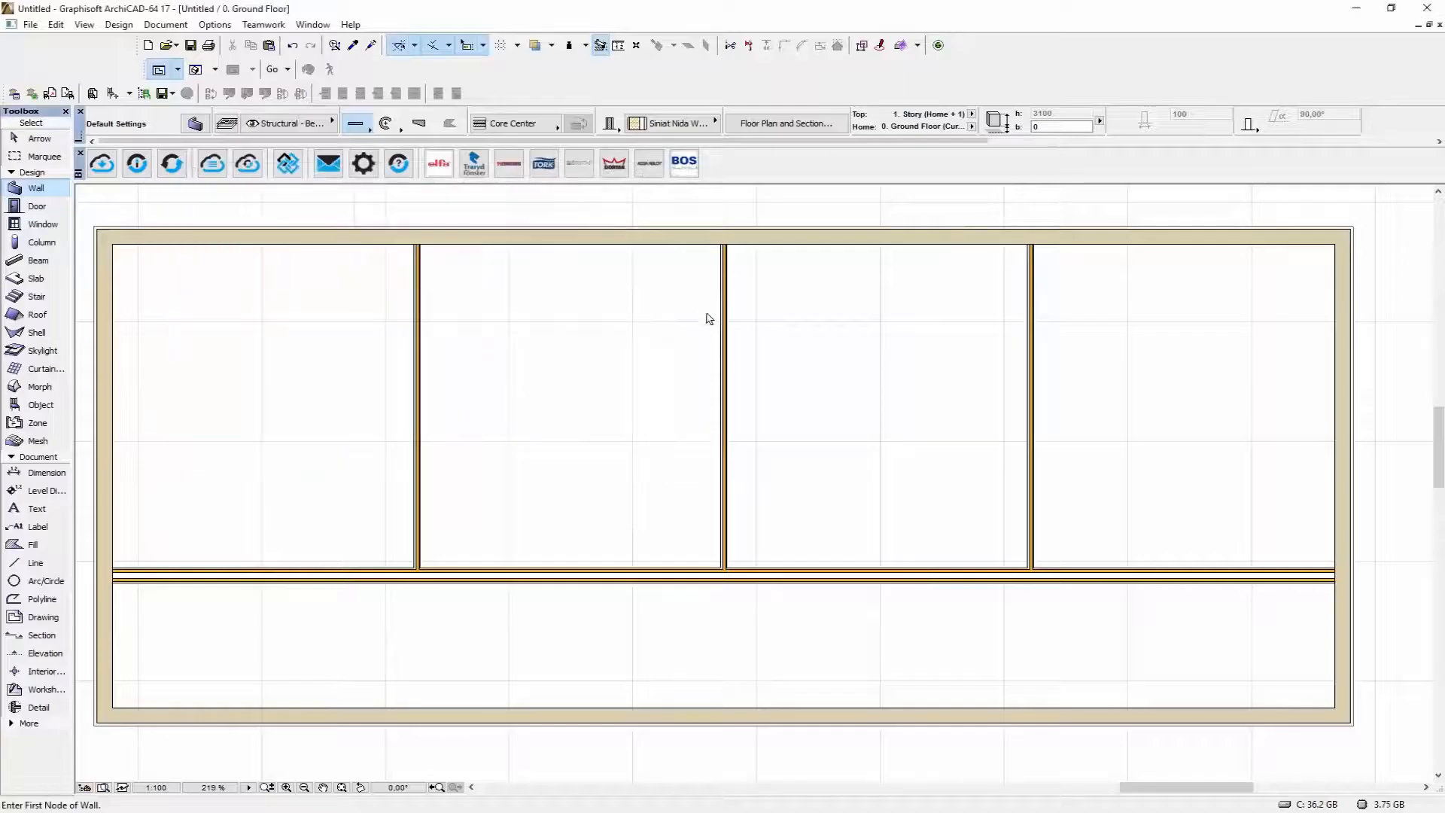
pyautogui.click(1089, 477)
# - Open the Object tool's default settings for Siniat NIDA Wall 100A75 and look through the available connection detail types
pyautogui.scroll(-3, 852, 481)
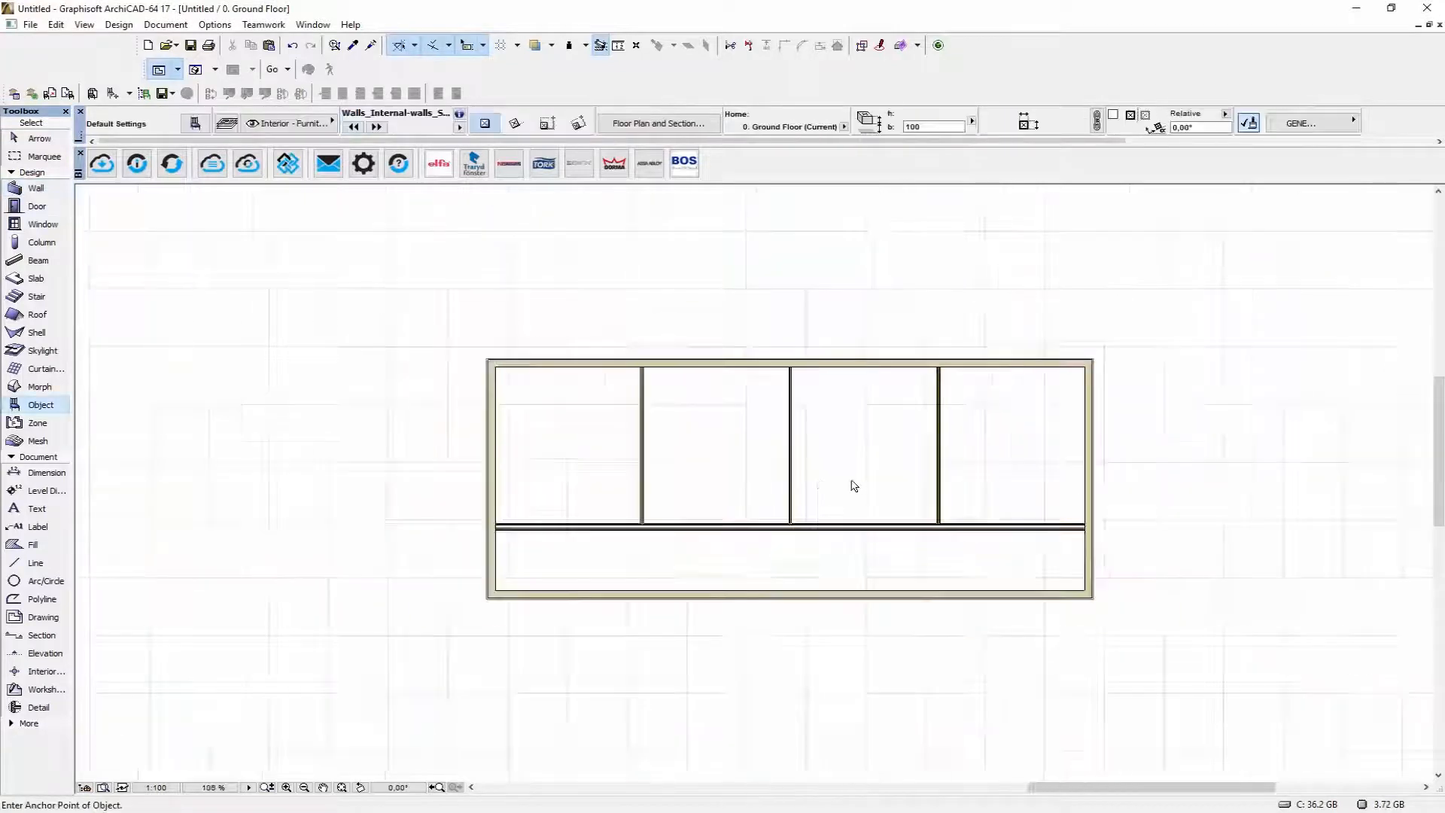
pyautogui.moveTo(362, 434); pyautogui.dragTo(510, 410, button='middle')
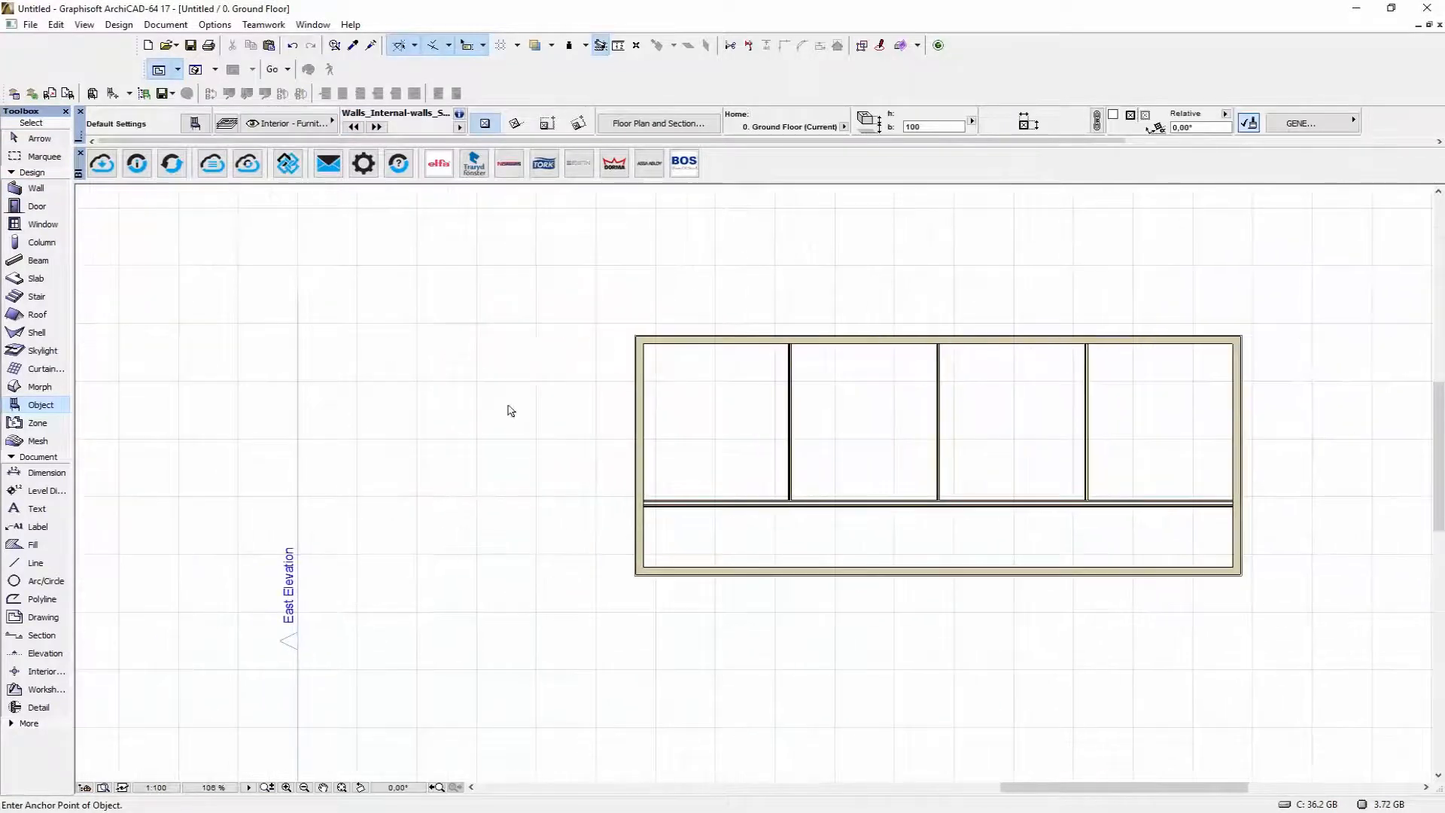
pyautogui.doubleClick(67, 404)
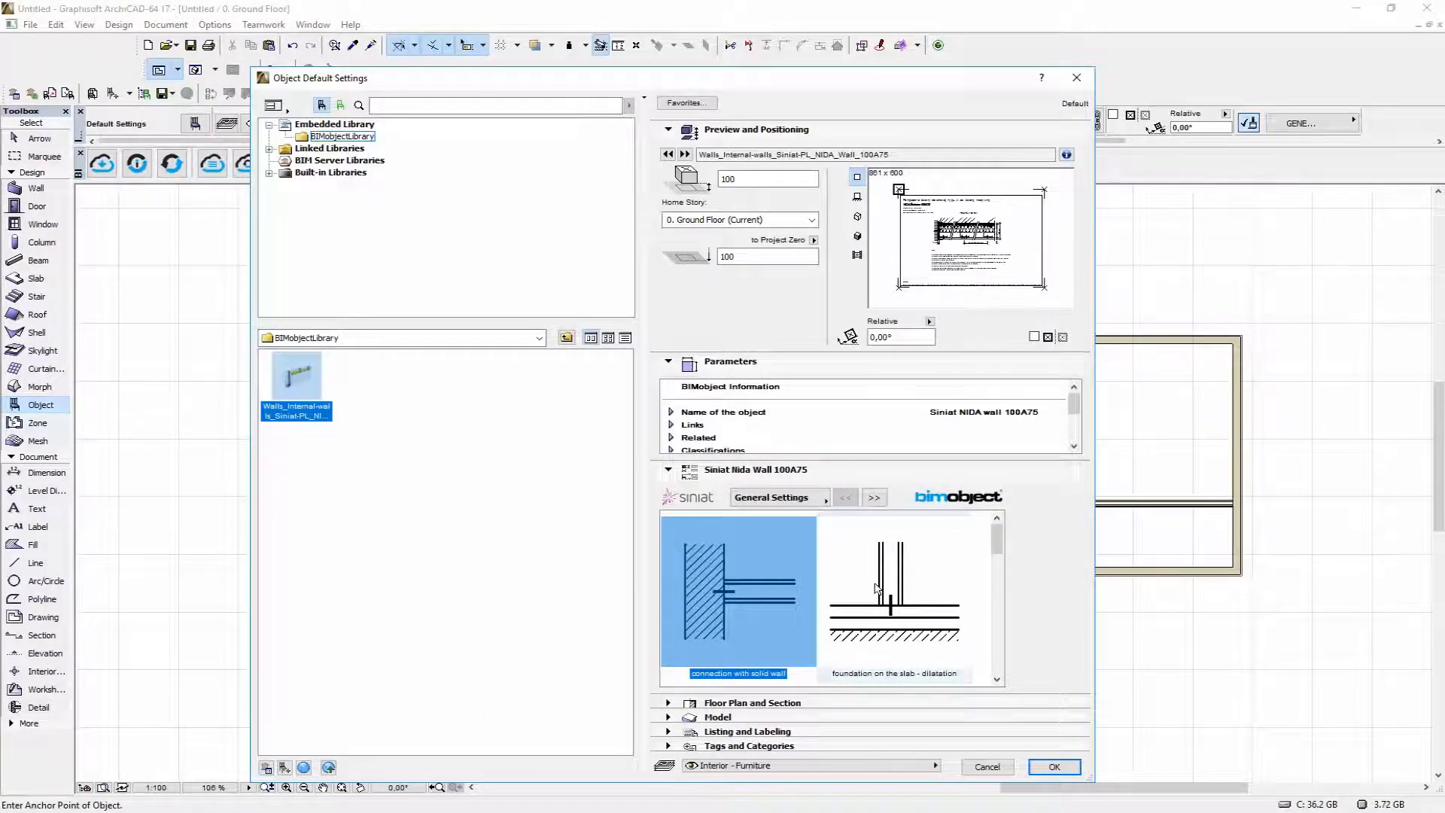
pyautogui.scroll(-4, 878, 588)
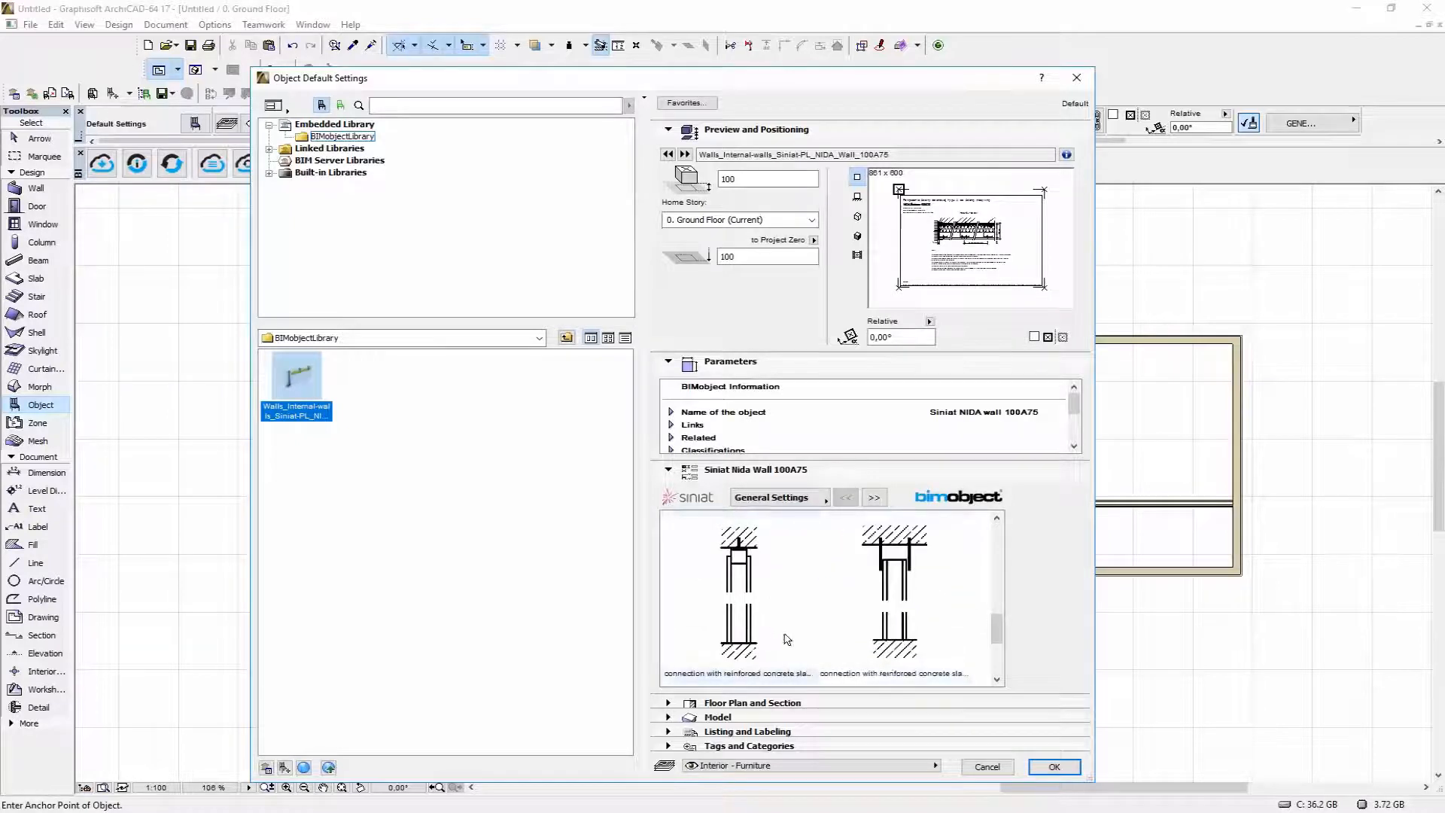
pyautogui.scroll(-2, 963, 662)
pyautogui.scroll(1, 965, 608)
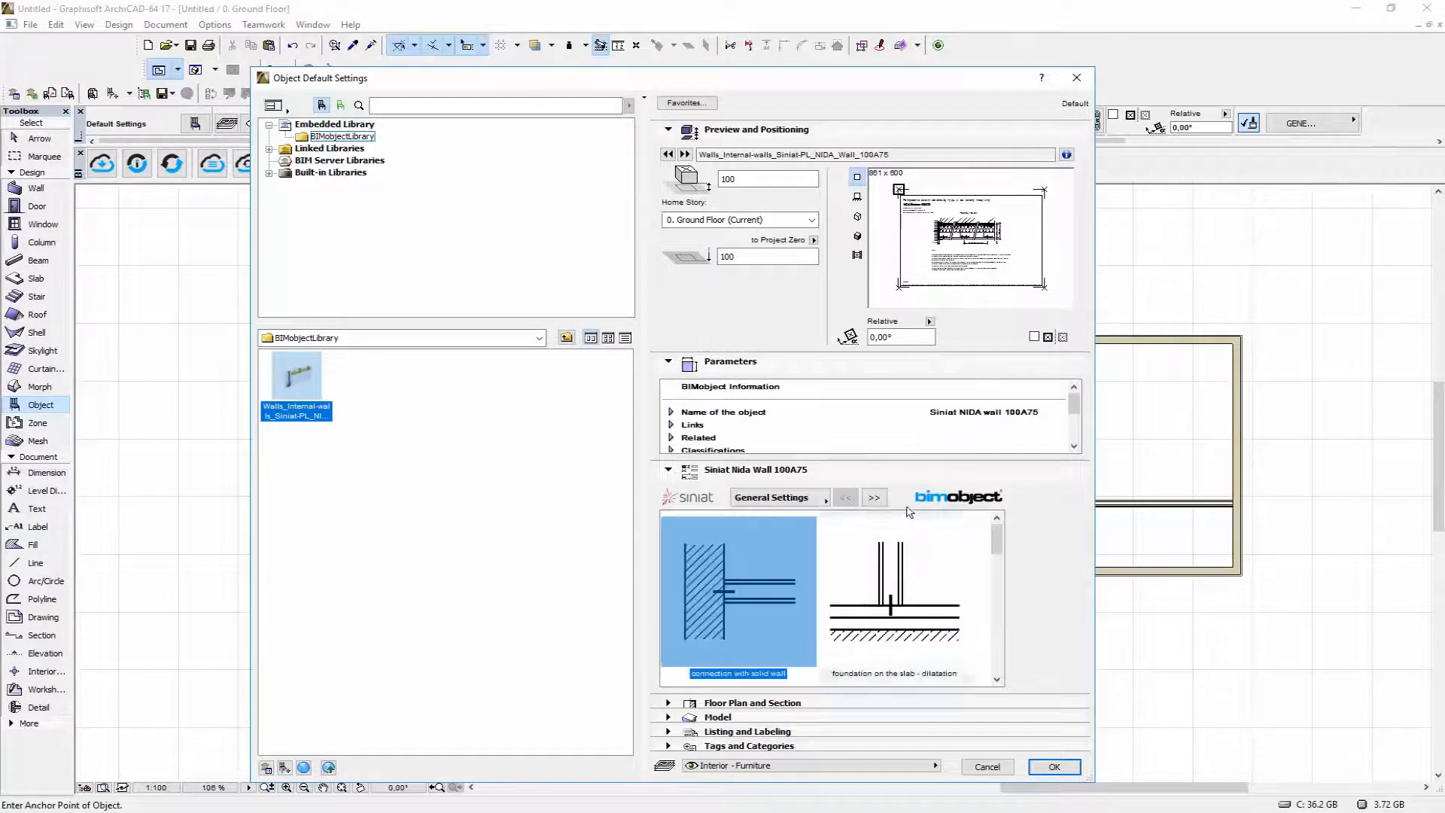
# - Review the object's Appearance, Product Pages and Information settings, viewing the Expert board's web page and returning to ArchiCAD
pyautogui.click(875, 498)
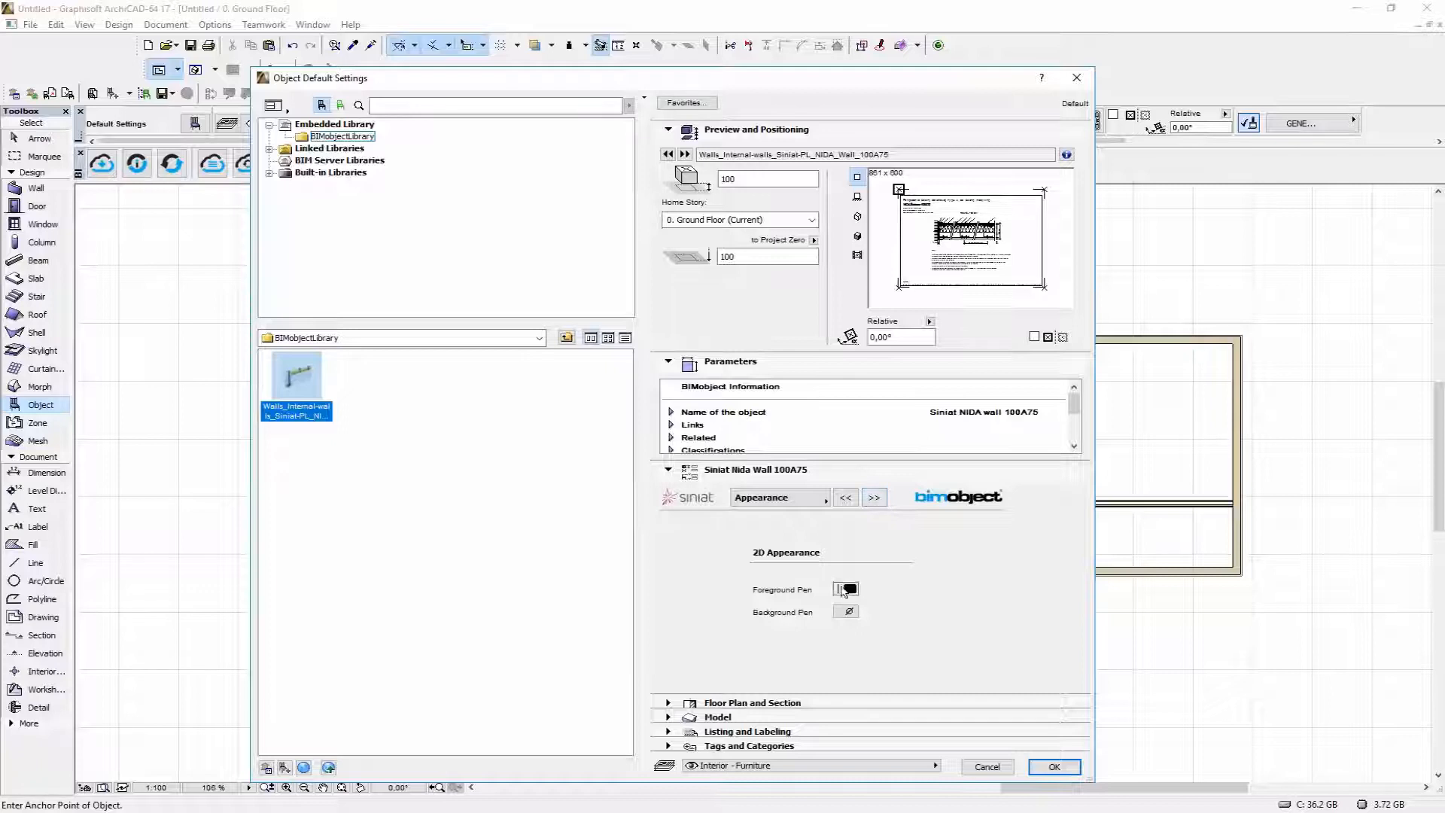
pyautogui.click(875, 498)
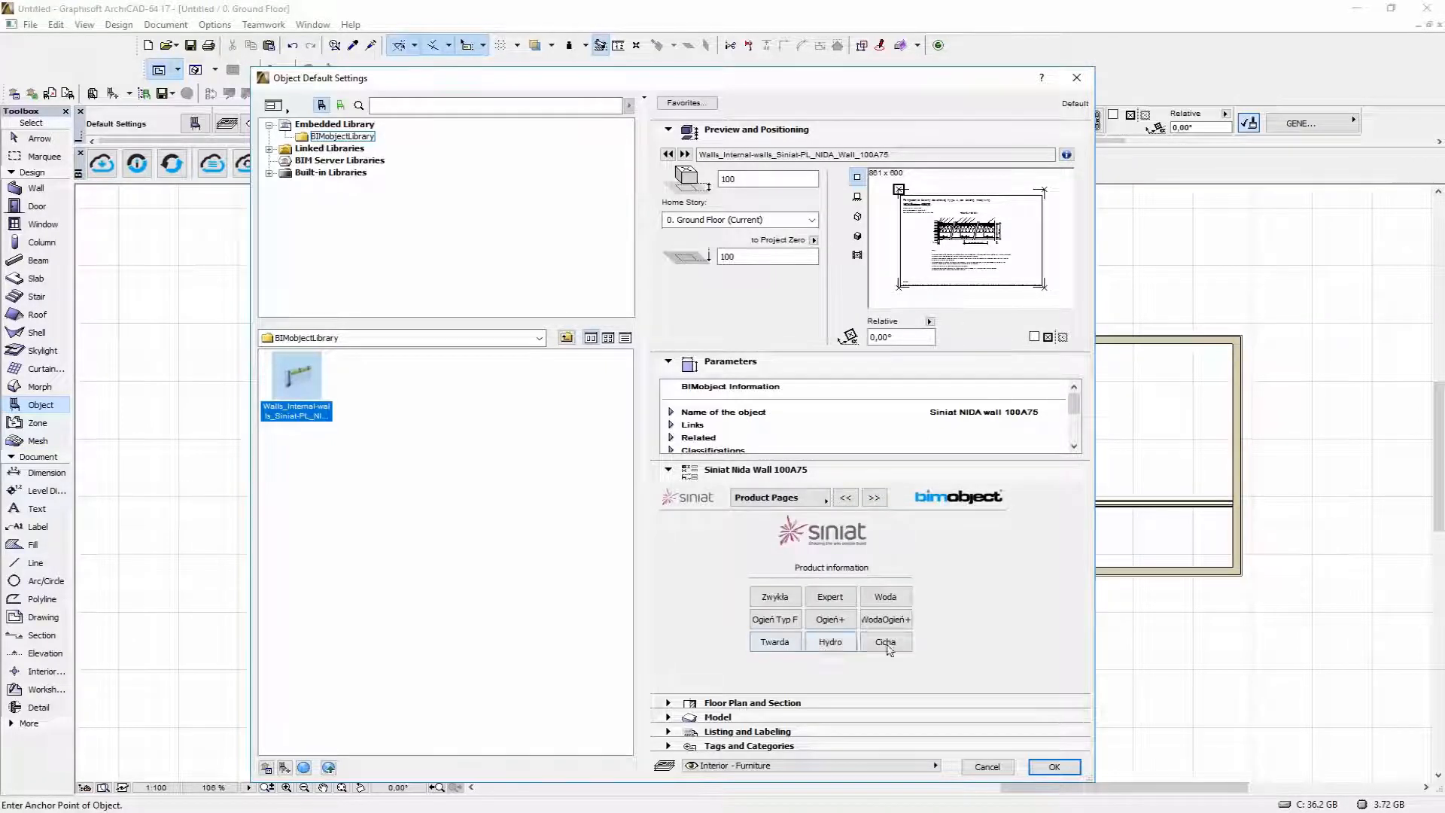
pyautogui.click(831, 597)
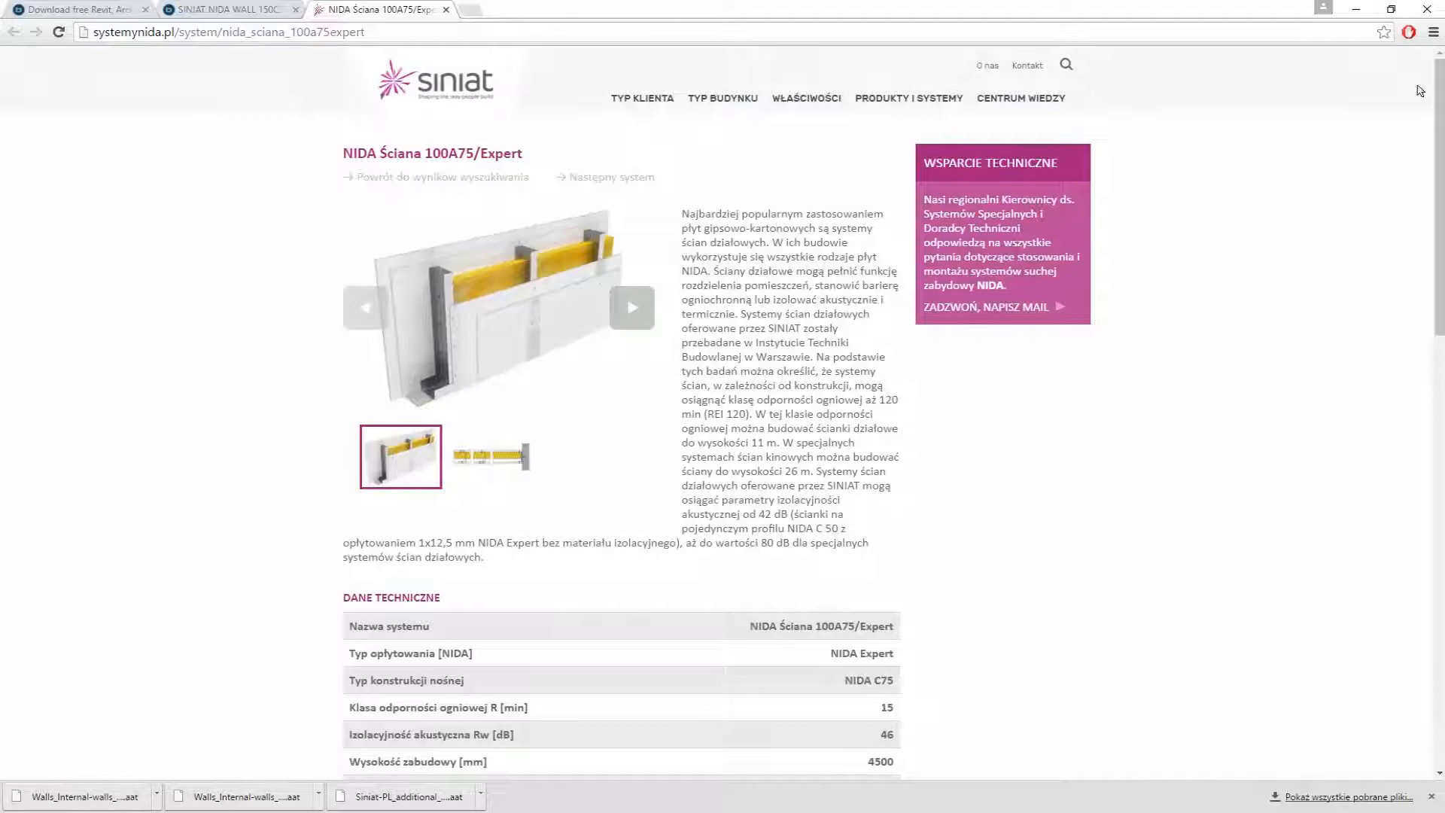
pyautogui.click(1357, 8)
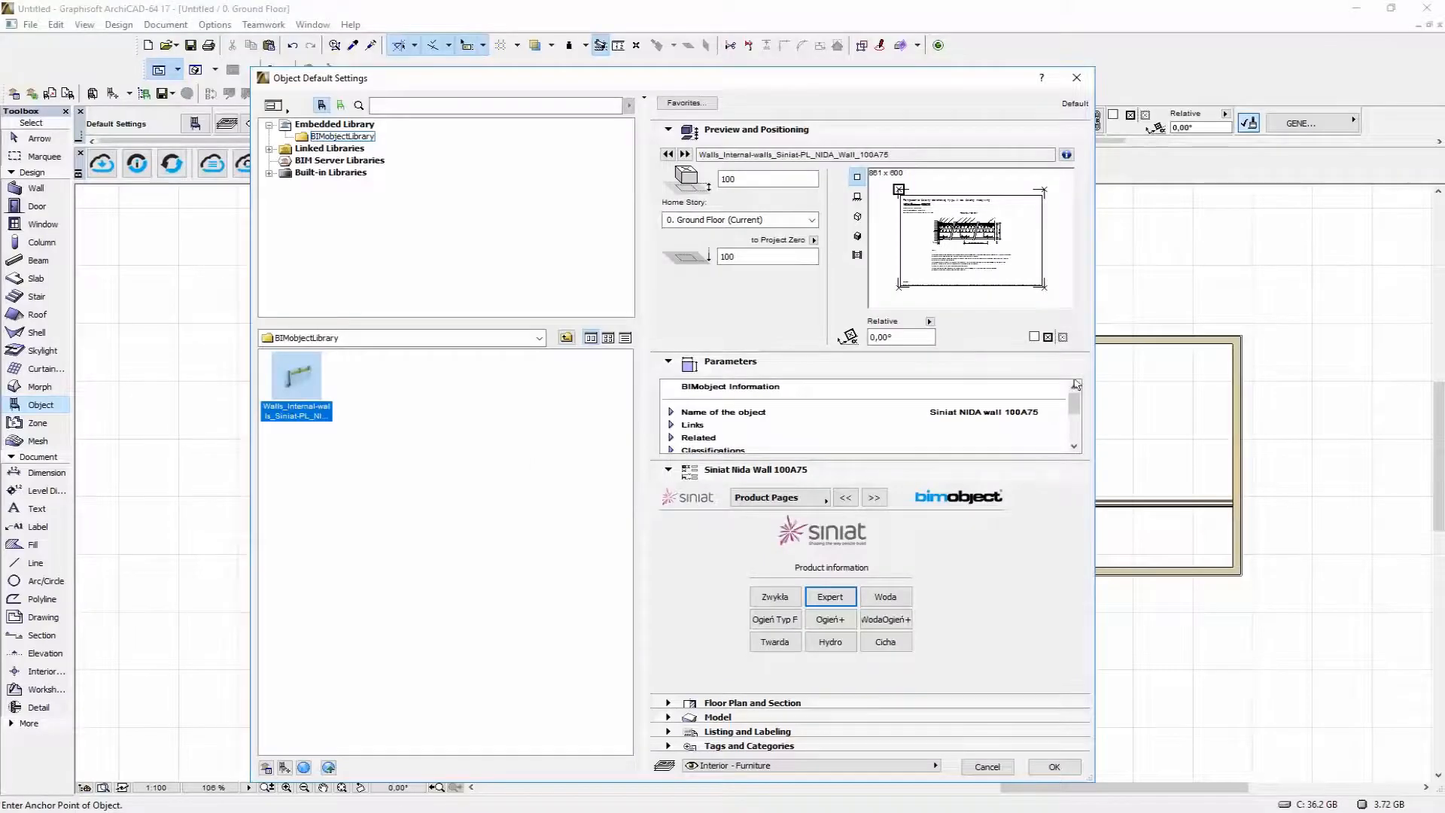
pyautogui.click(876, 497)
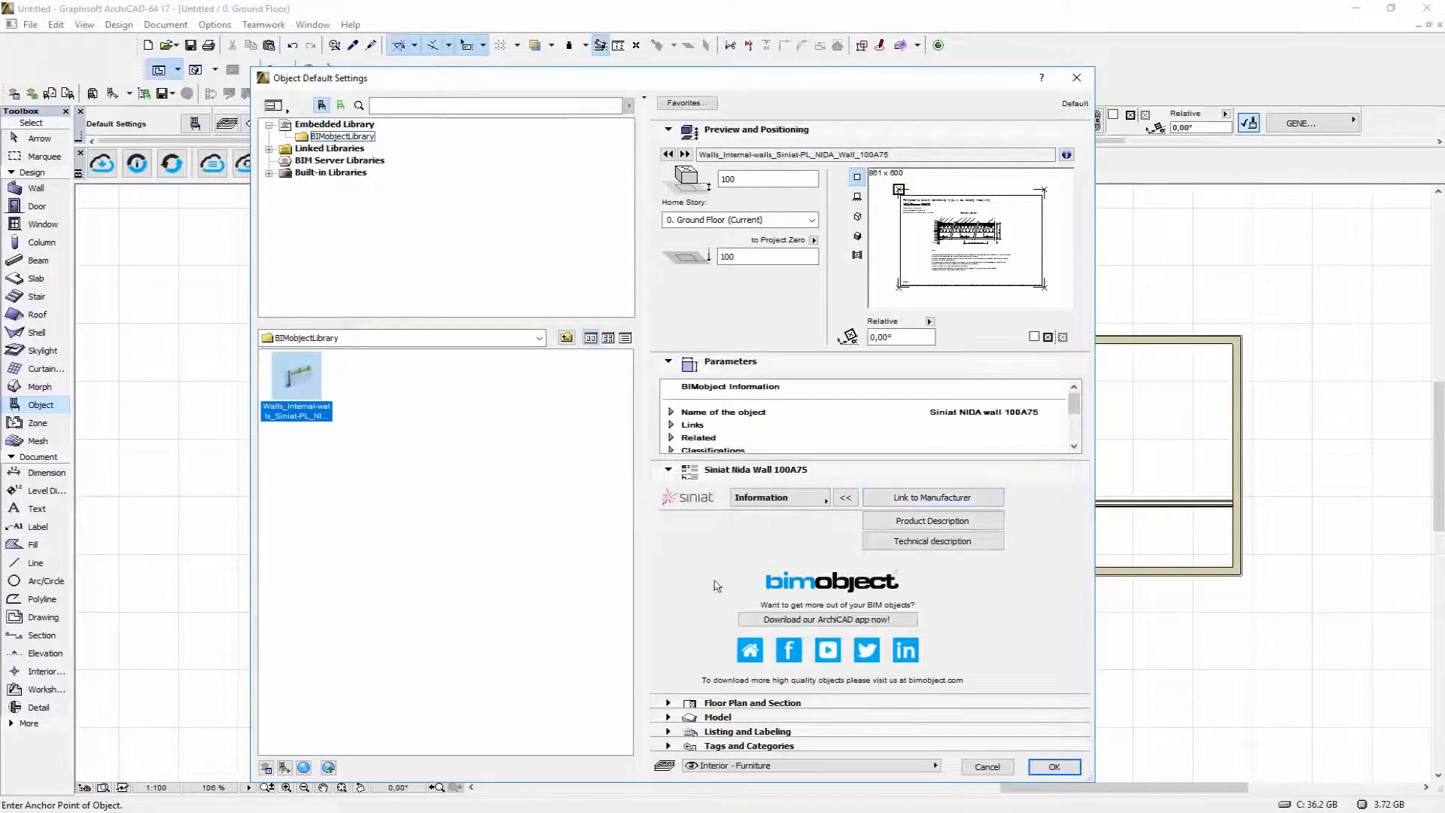
# - Accept the object settings, place the NIDA wall 100A75 solid-wall connection detail outside the building, and inspect its drawing and description closely
pyautogui.click(1054, 767)
pyautogui.scroll(5, 414, 453)
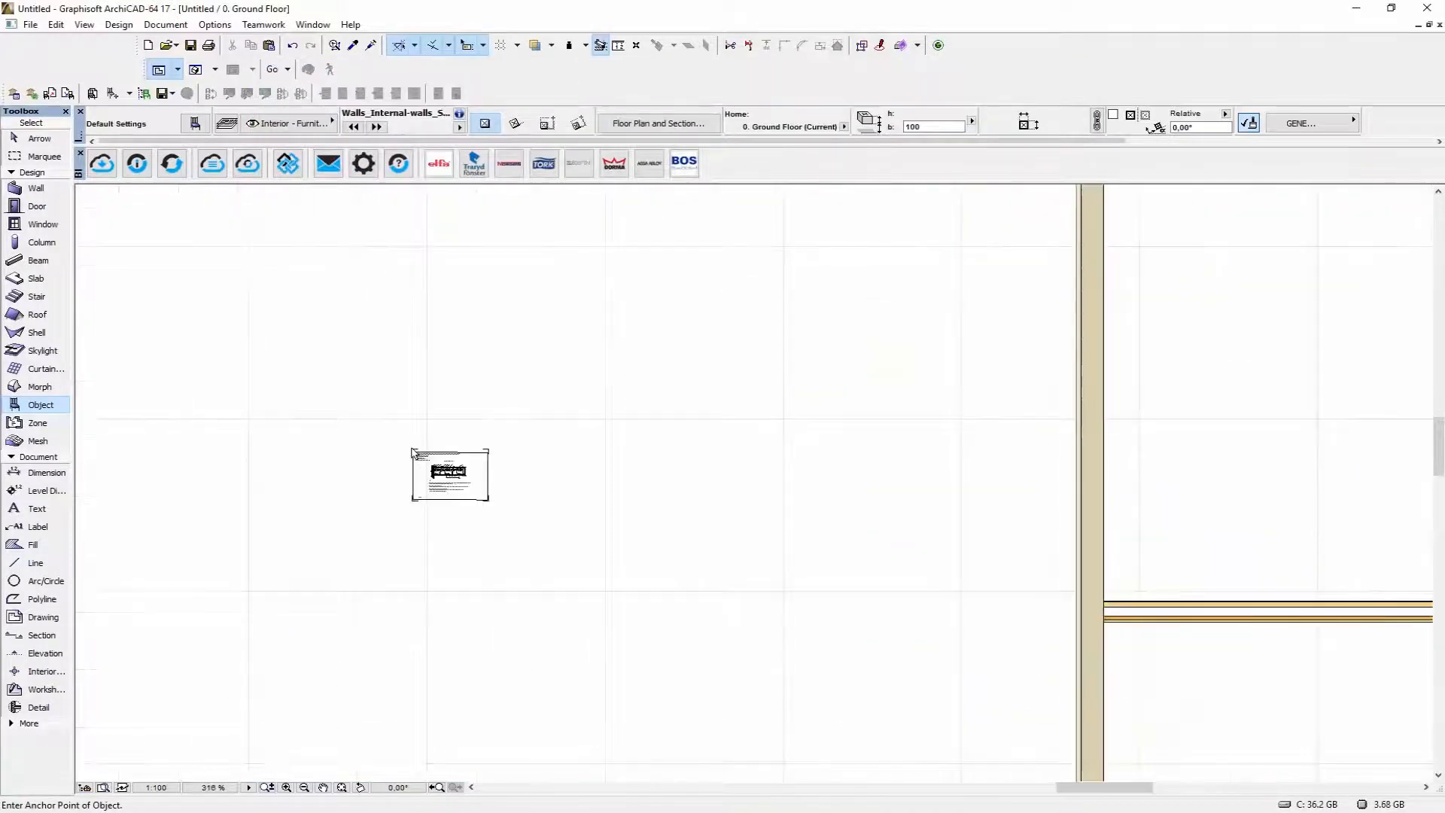
pyautogui.scroll(3, 452, 474)
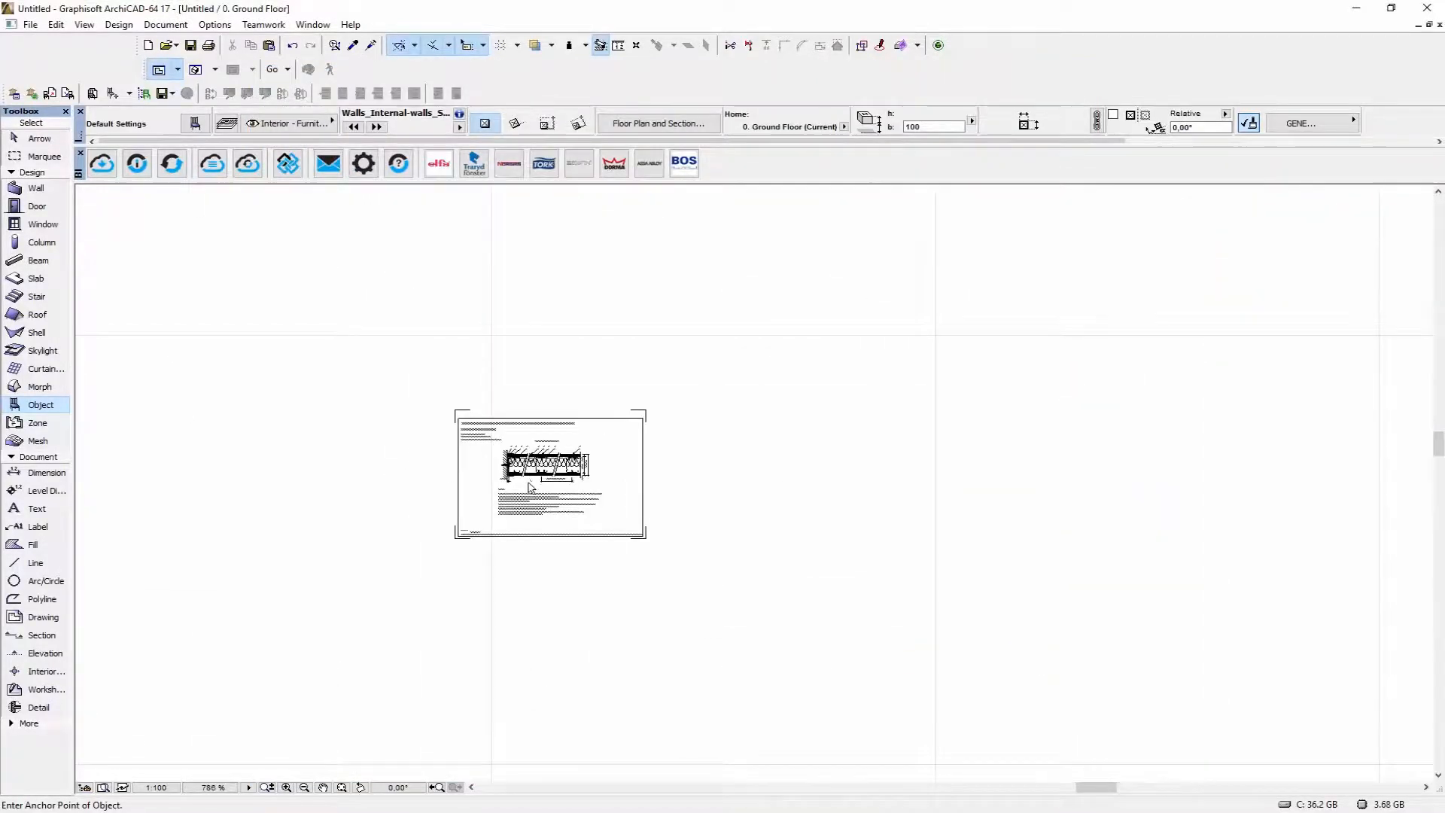
pyautogui.scroll(3, 530, 482)
pyautogui.scroll(3, 503, 416)
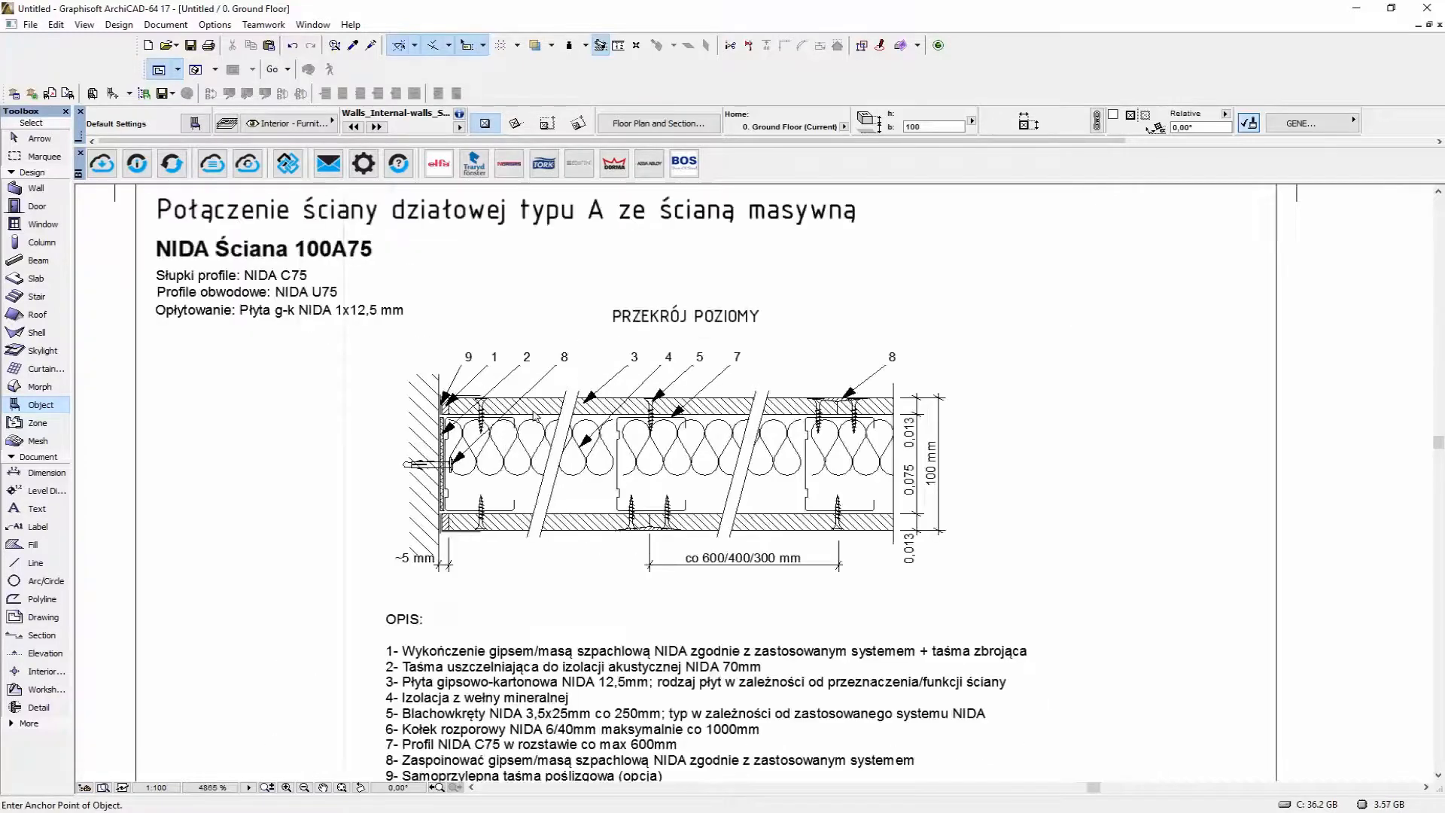
pyautogui.scroll(-1, 534, 416)
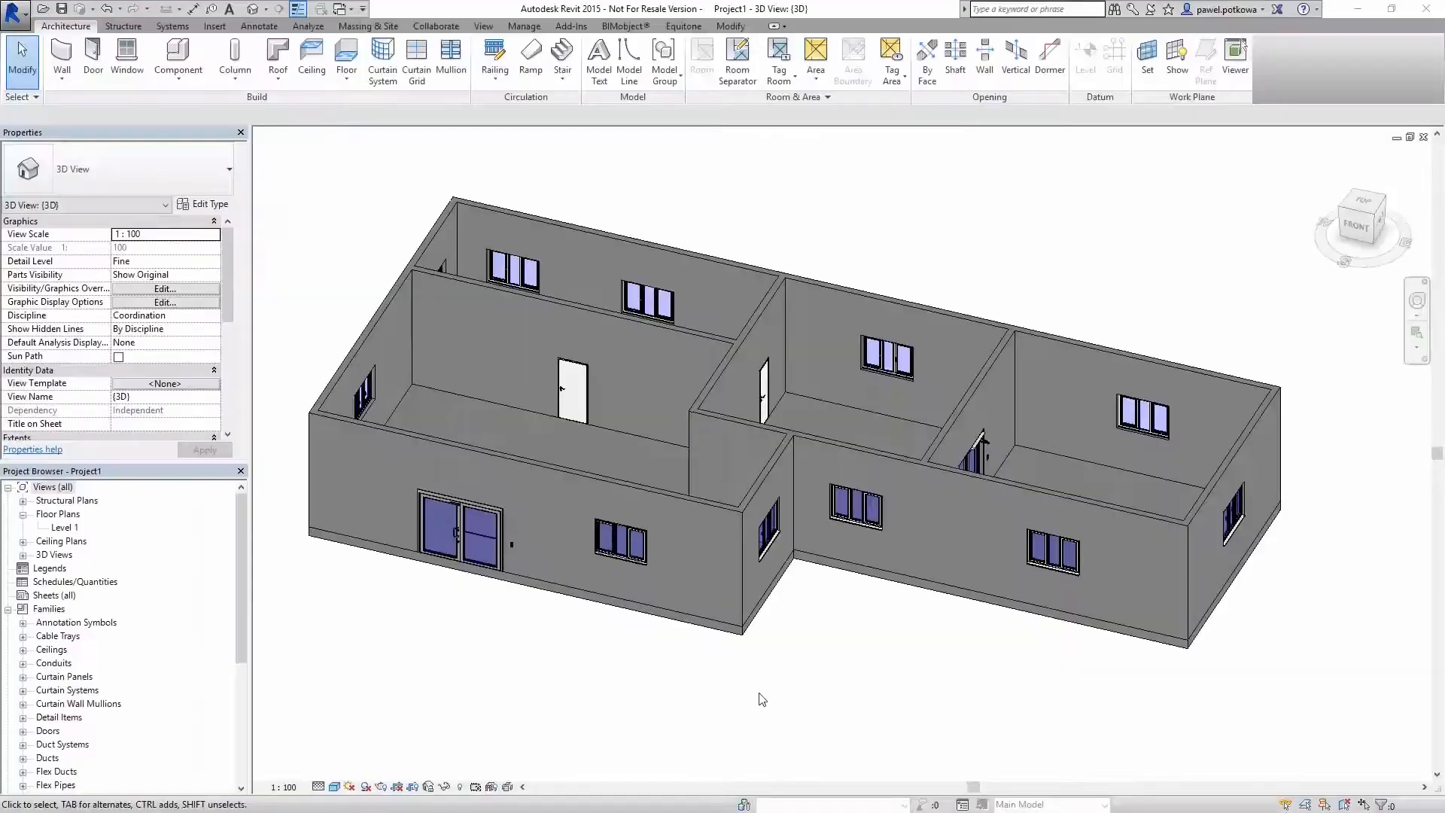
# - In Revit, open the Level 1 floor plan of the building and launch the BIMobject library
pyautogui.keyDown('shift'); pyautogui.moveTo(642, 674); pyautogui.dragTo(652, 723, button='middle'); pyautogui.keyUp('shift')
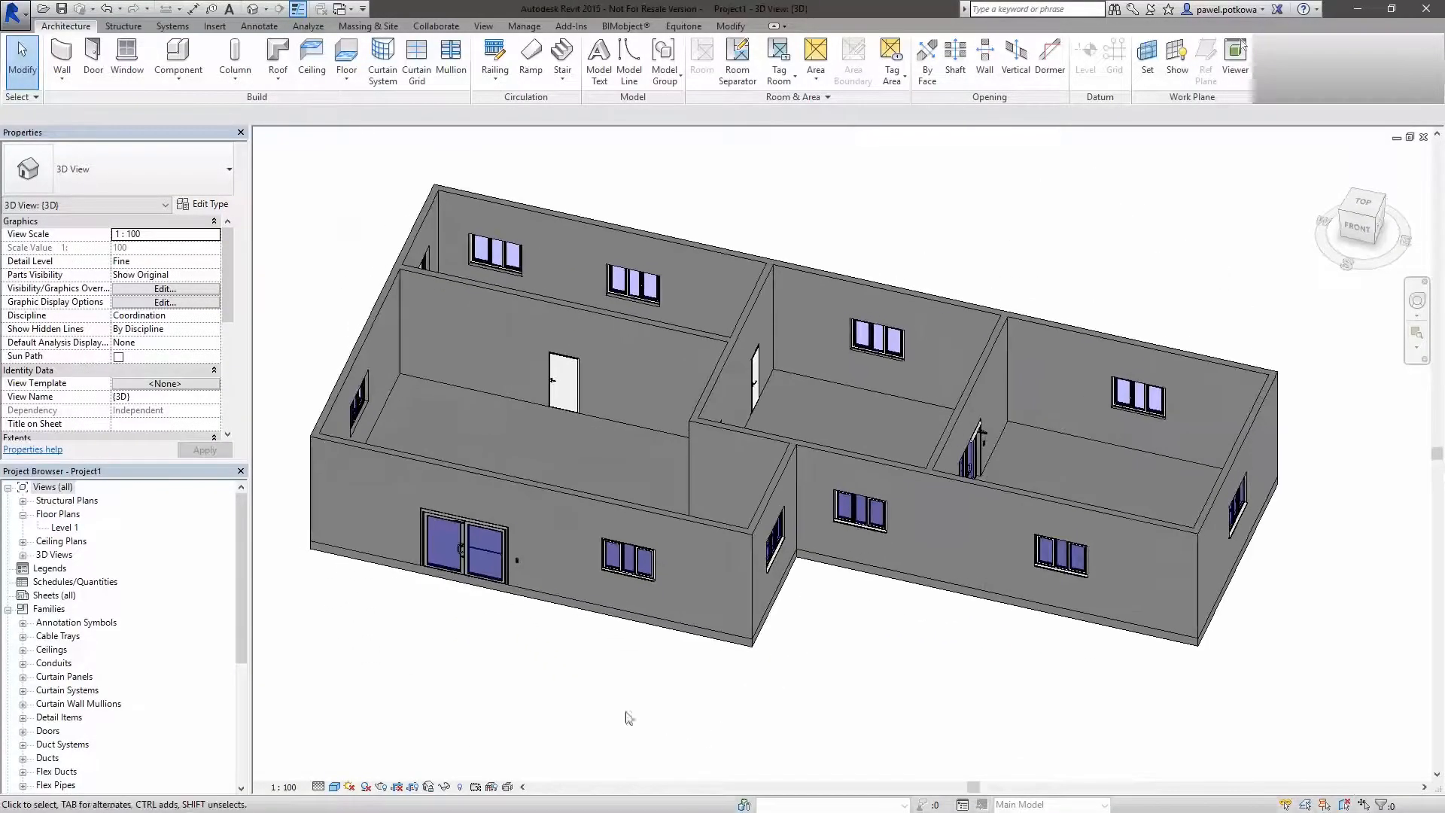
pyautogui.doubleClick(64, 527)
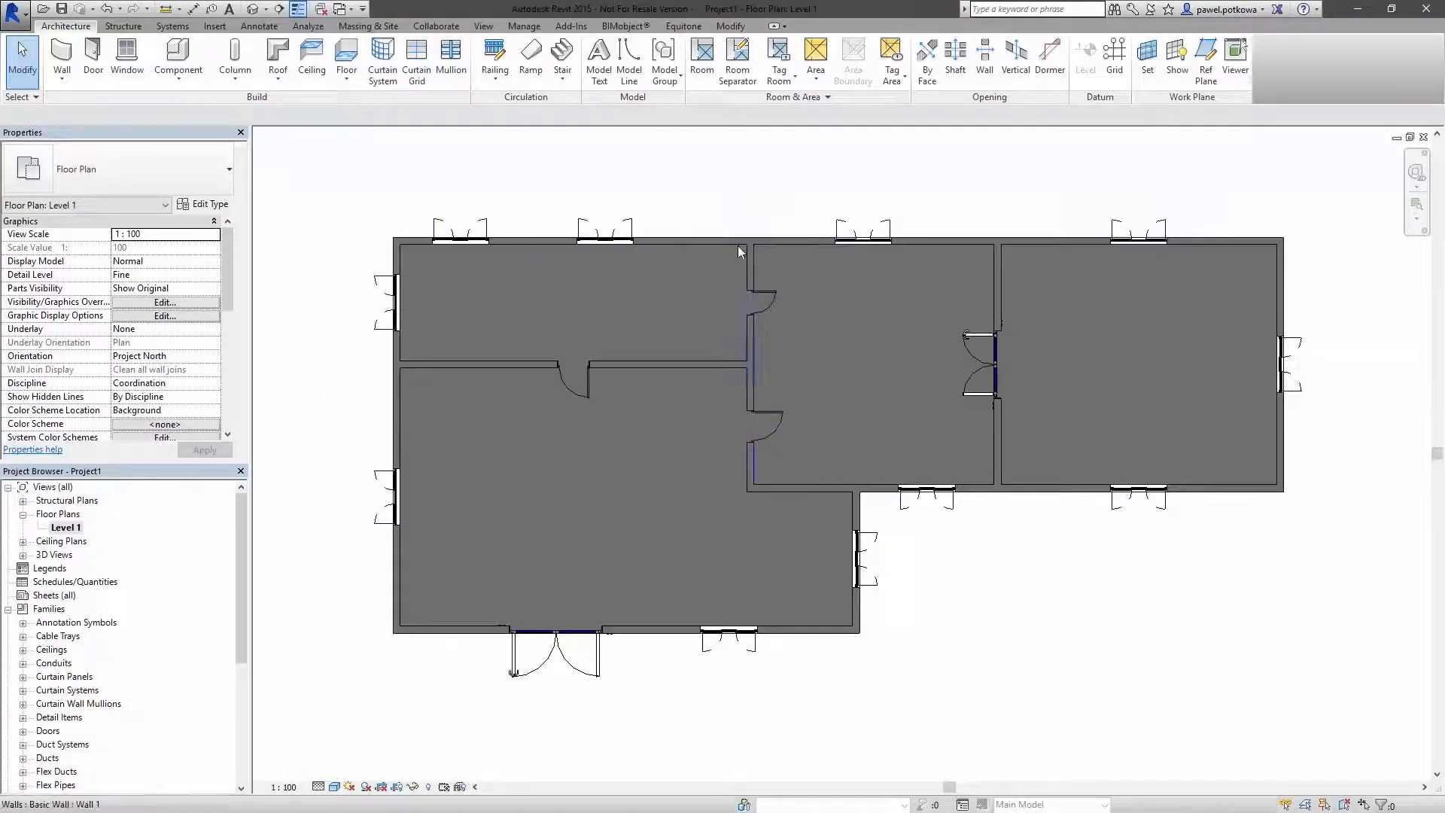
pyautogui.click(629, 27)
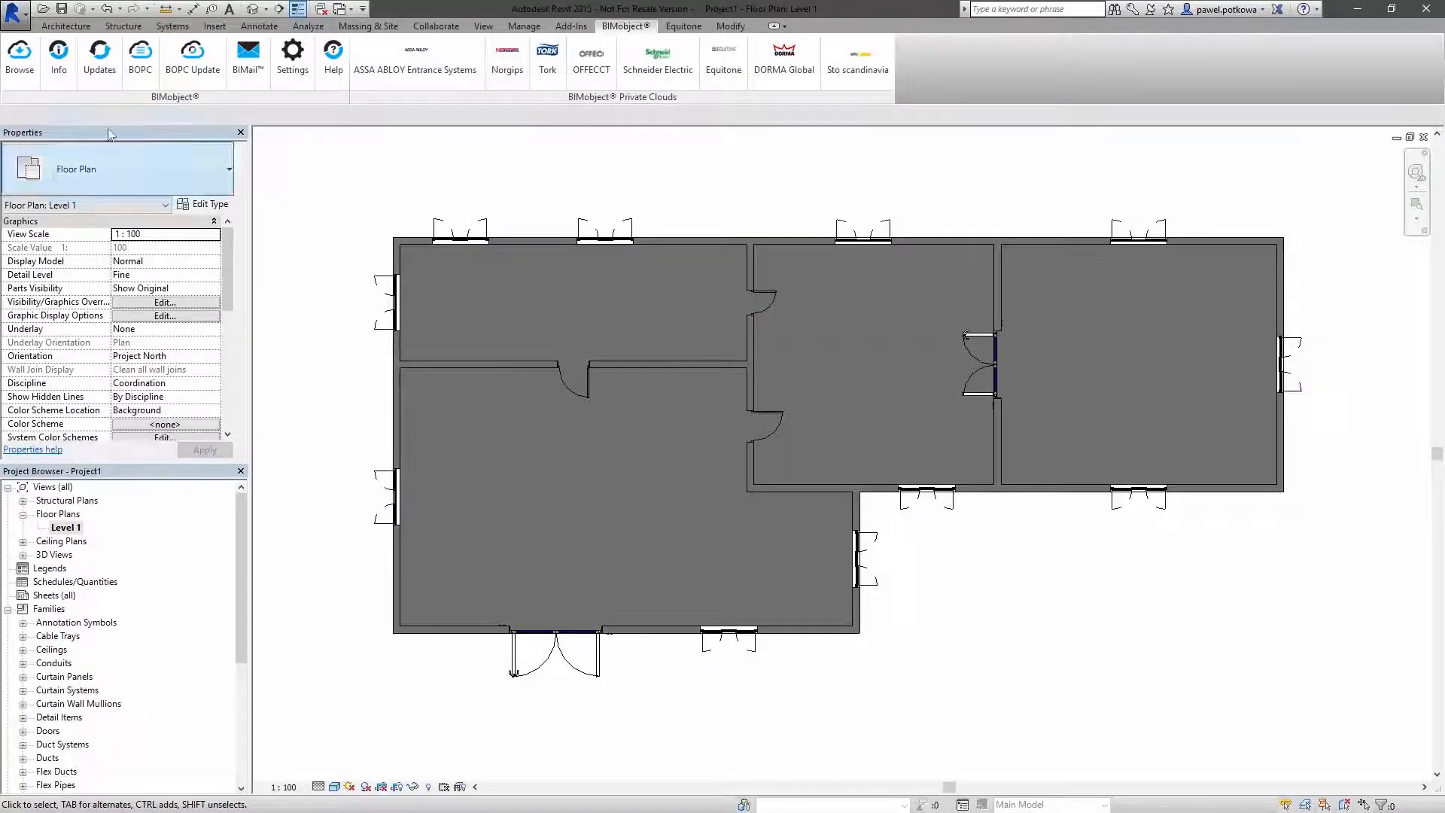
pyautogui.click(19, 52)
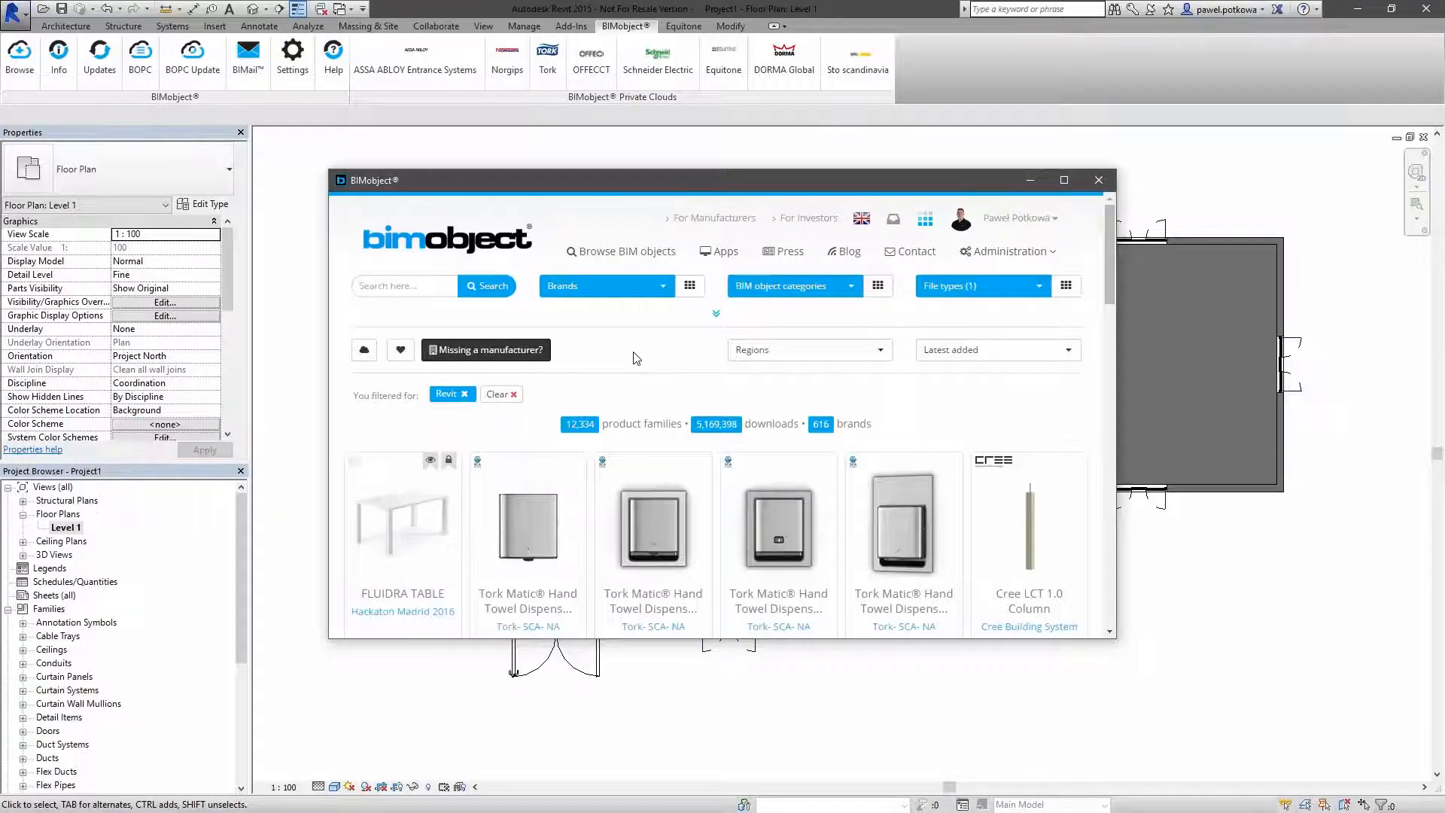
# - Filter the Revit products in the BIMobject library by the brand Siniat PL
pyautogui.click(669, 296)
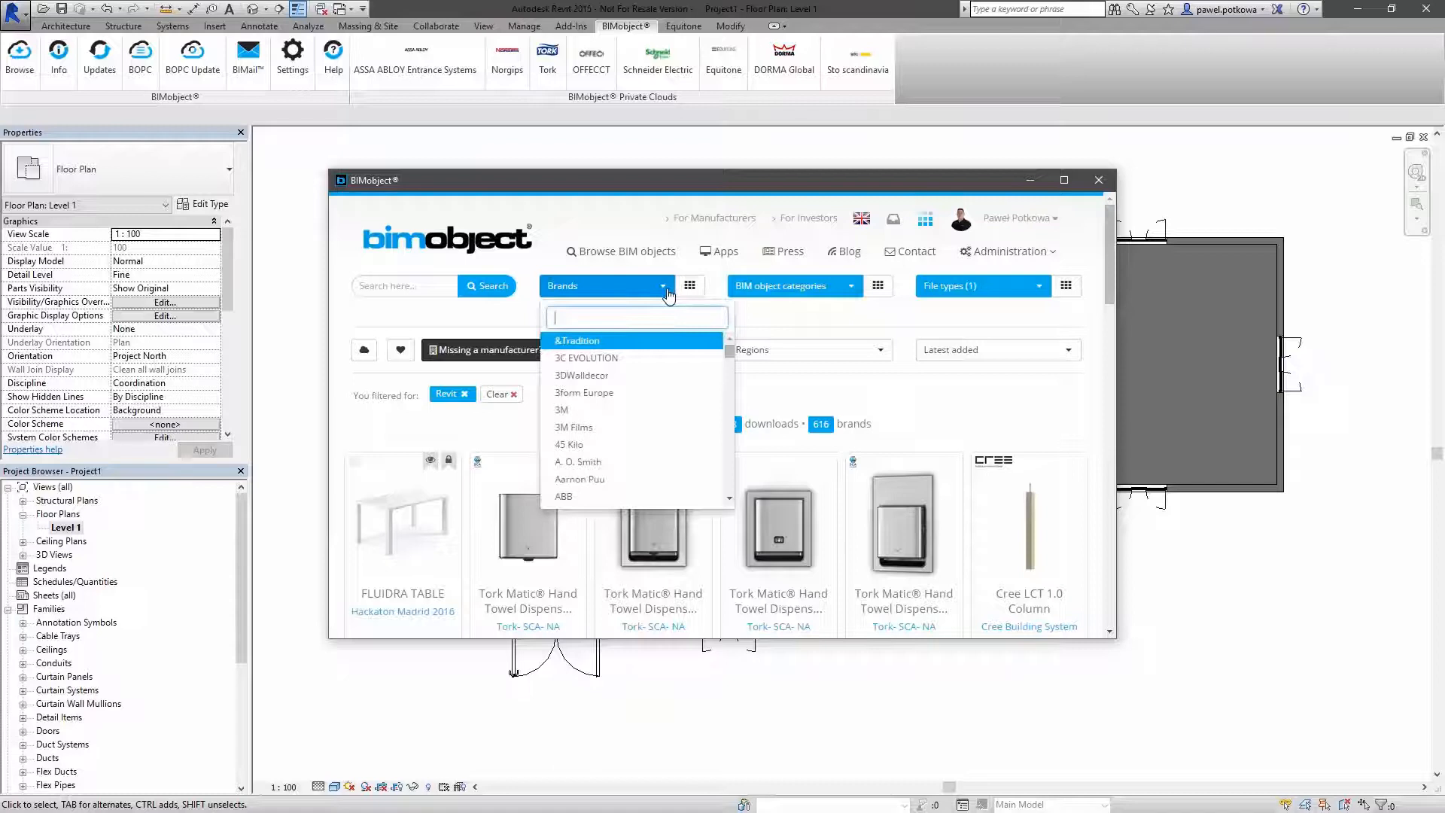
pyautogui.write('siniat')
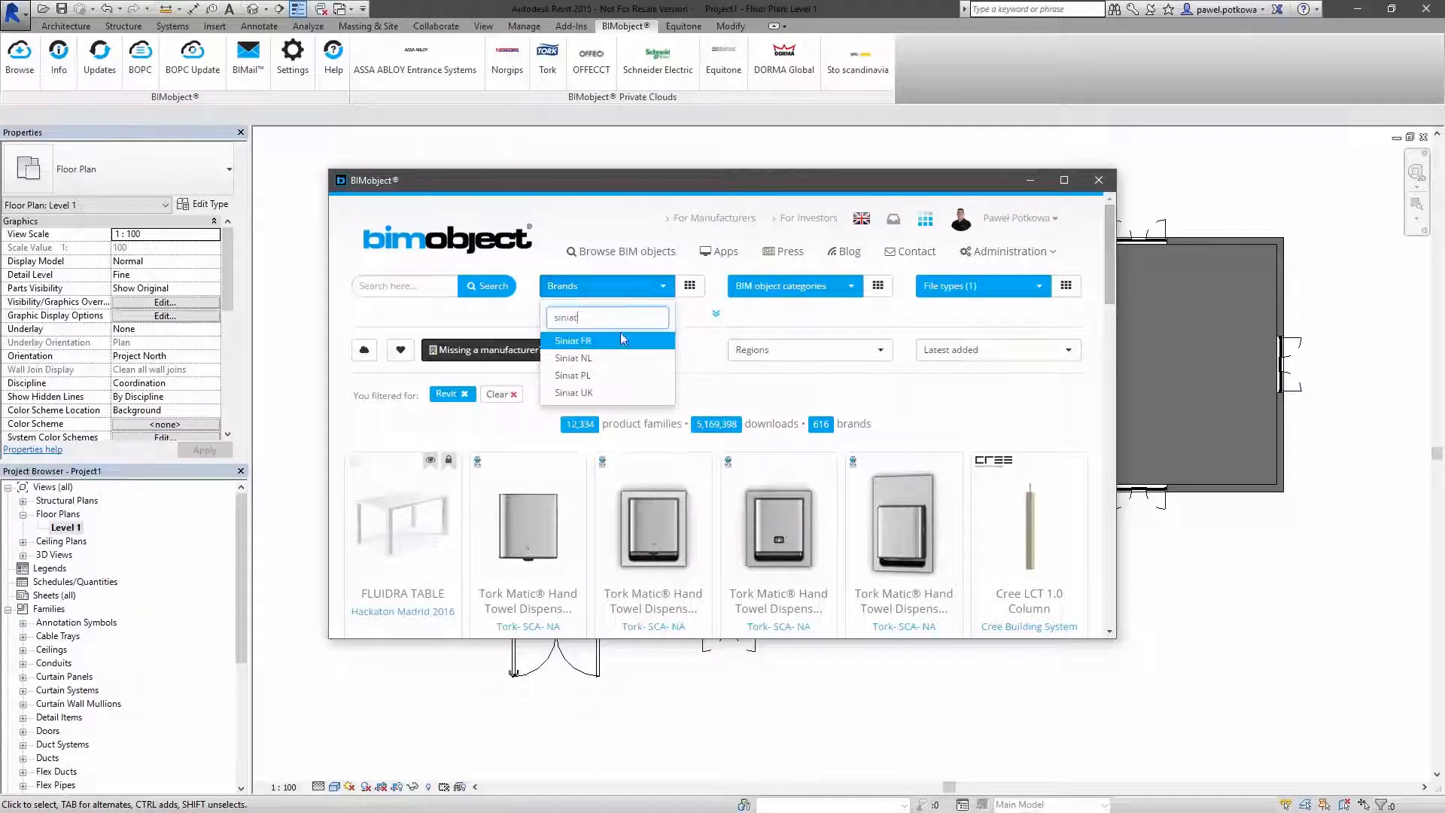
pyautogui.click(591, 378)
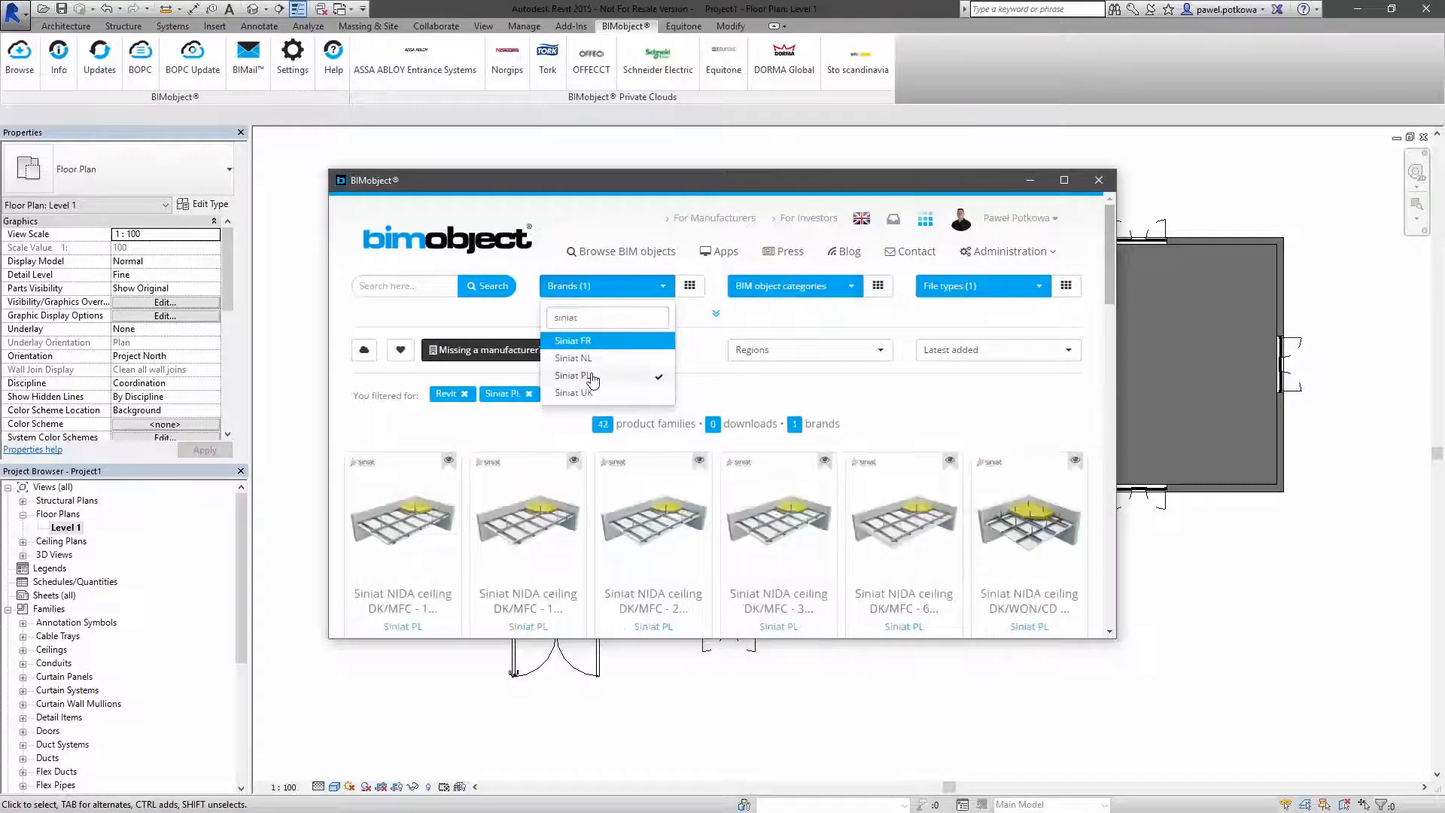
pyautogui.click(926, 422)
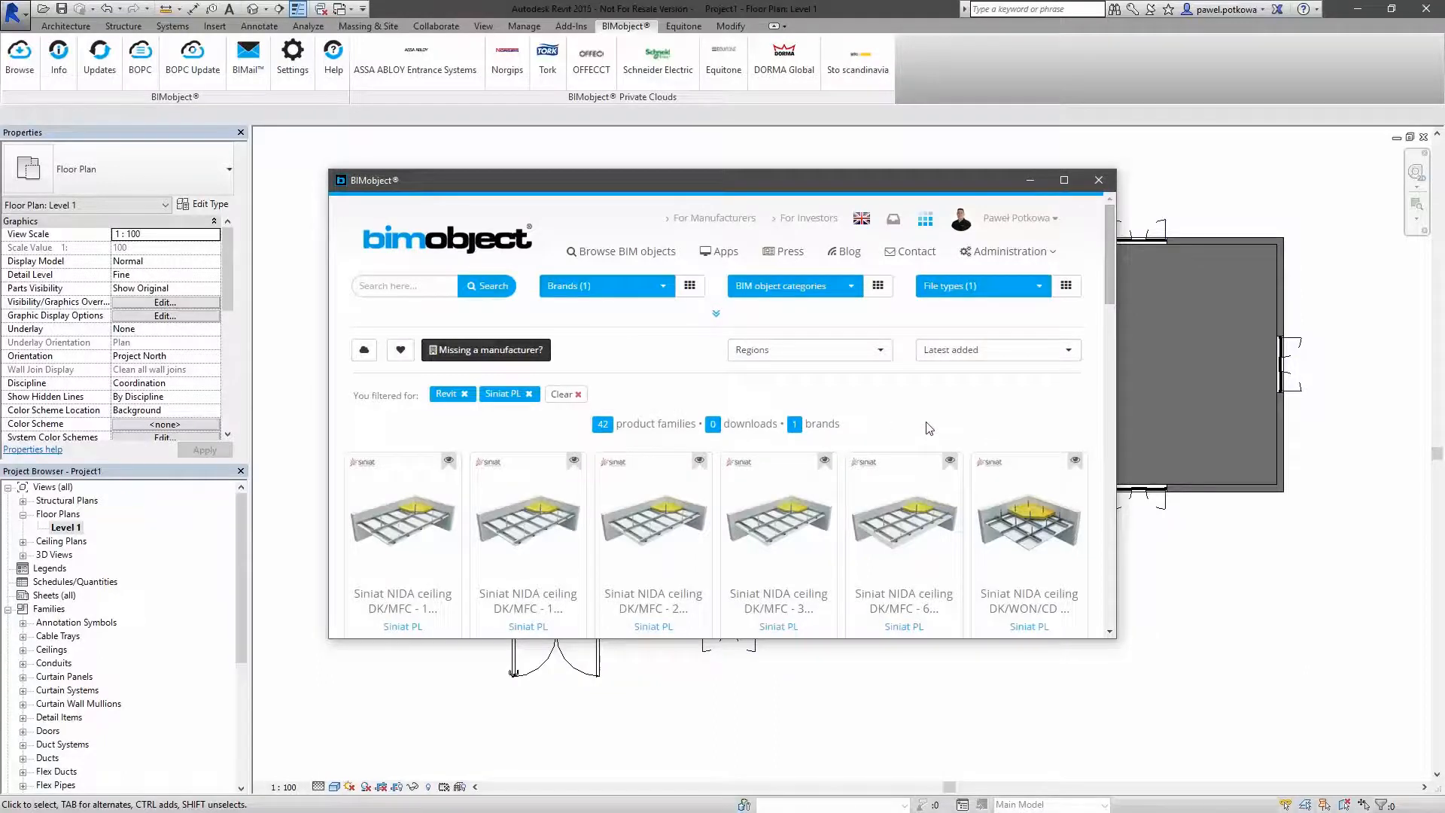
# - Open the Siniat NIDA wall 150A100 product page, download its Revit file, and view the opened file's sample walls in 3D
pyautogui.scroll(-10, 928, 427)
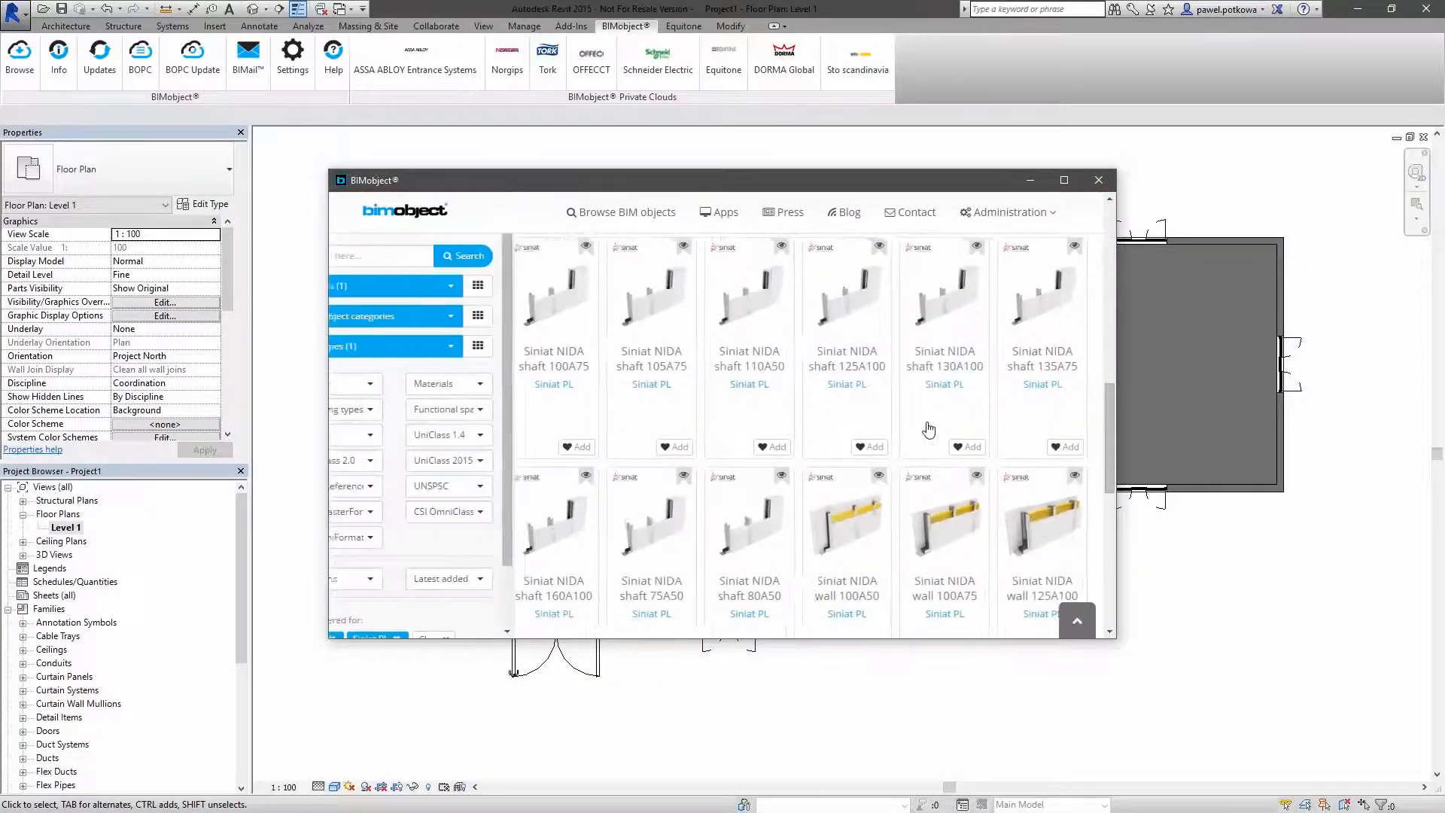
pyautogui.scroll(-3, 928, 450)
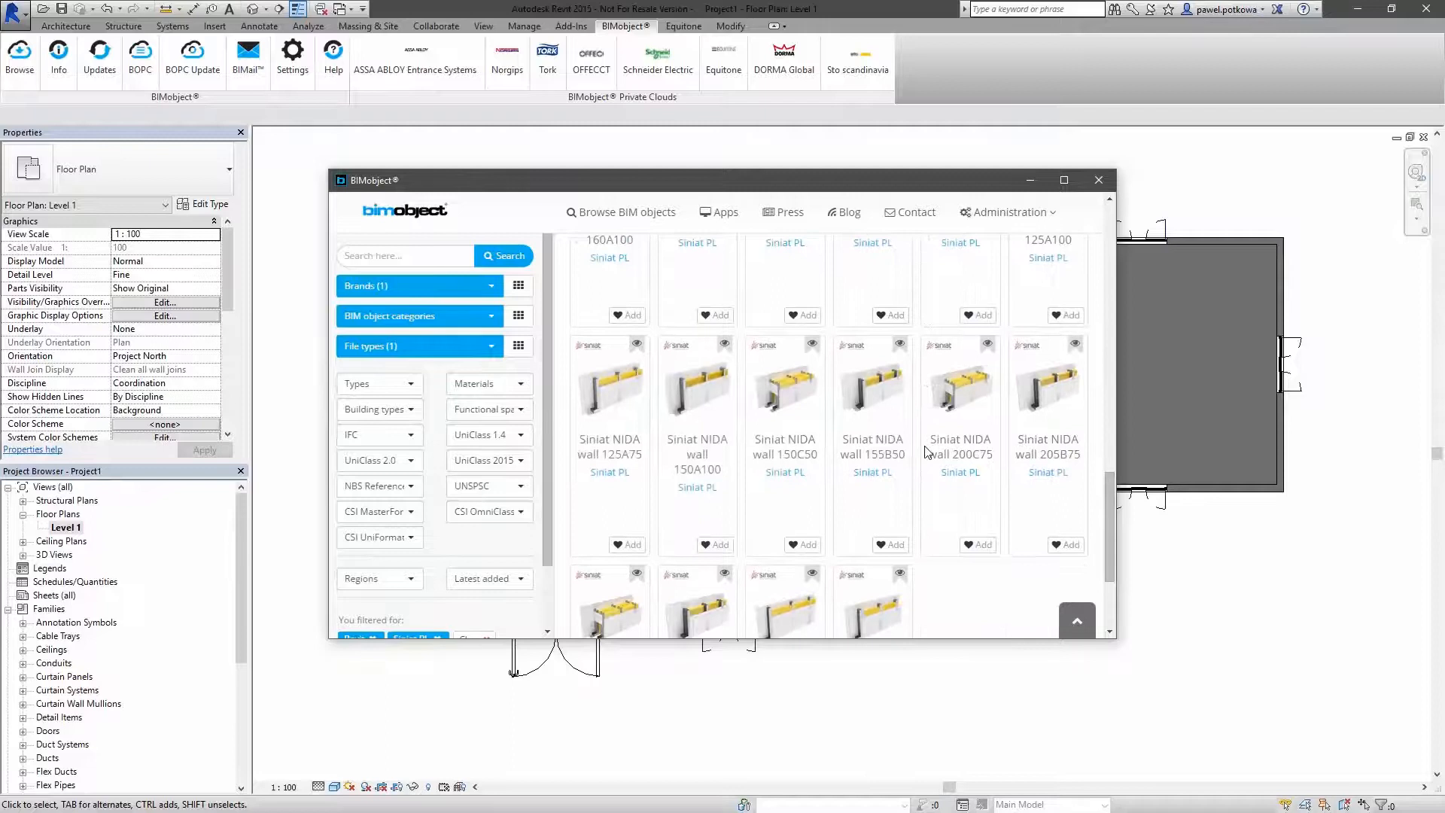
pyautogui.click(704, 400)
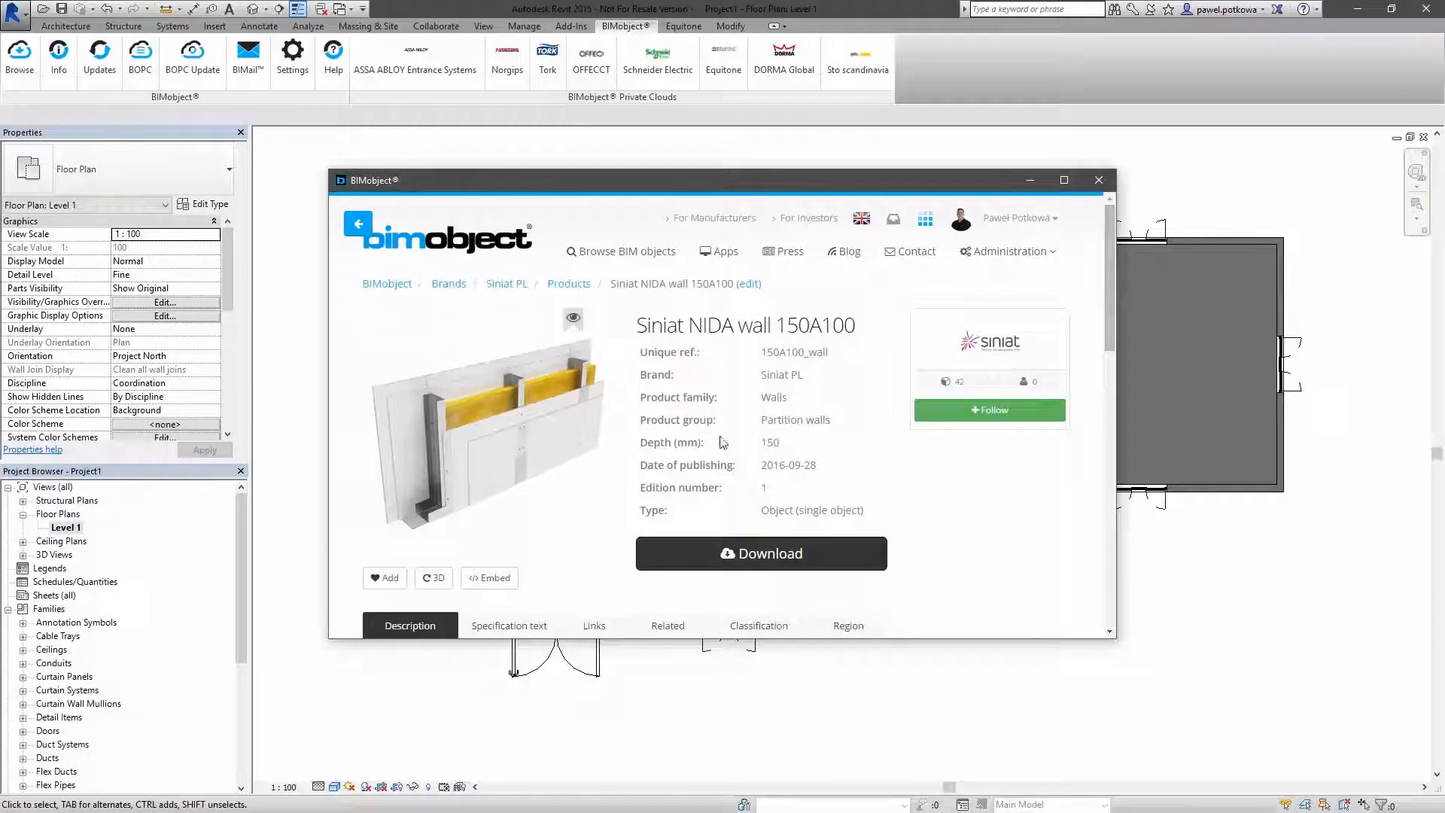
pyautogui.click(743, 557)
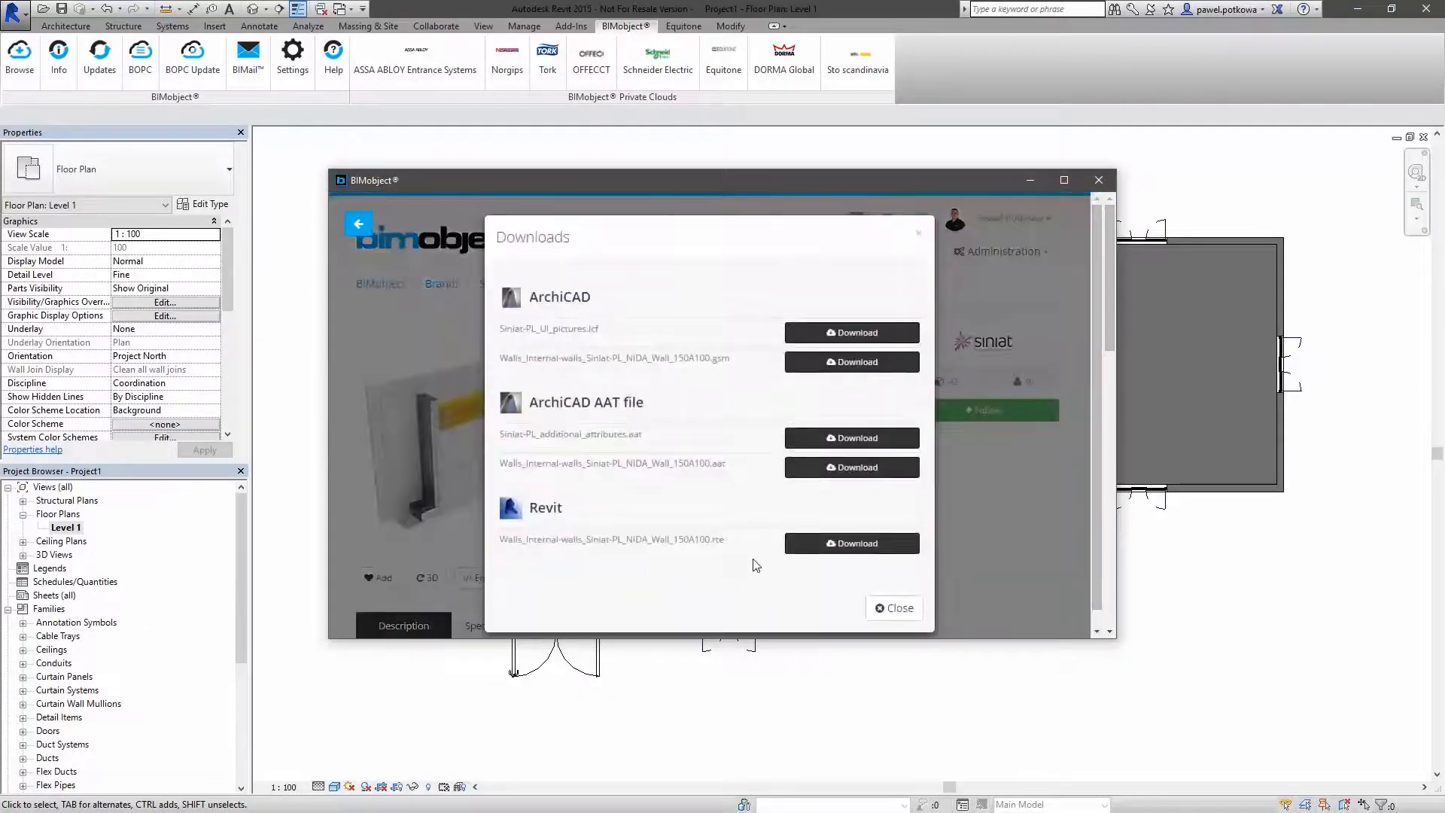
pyautogui.click(848, 548)
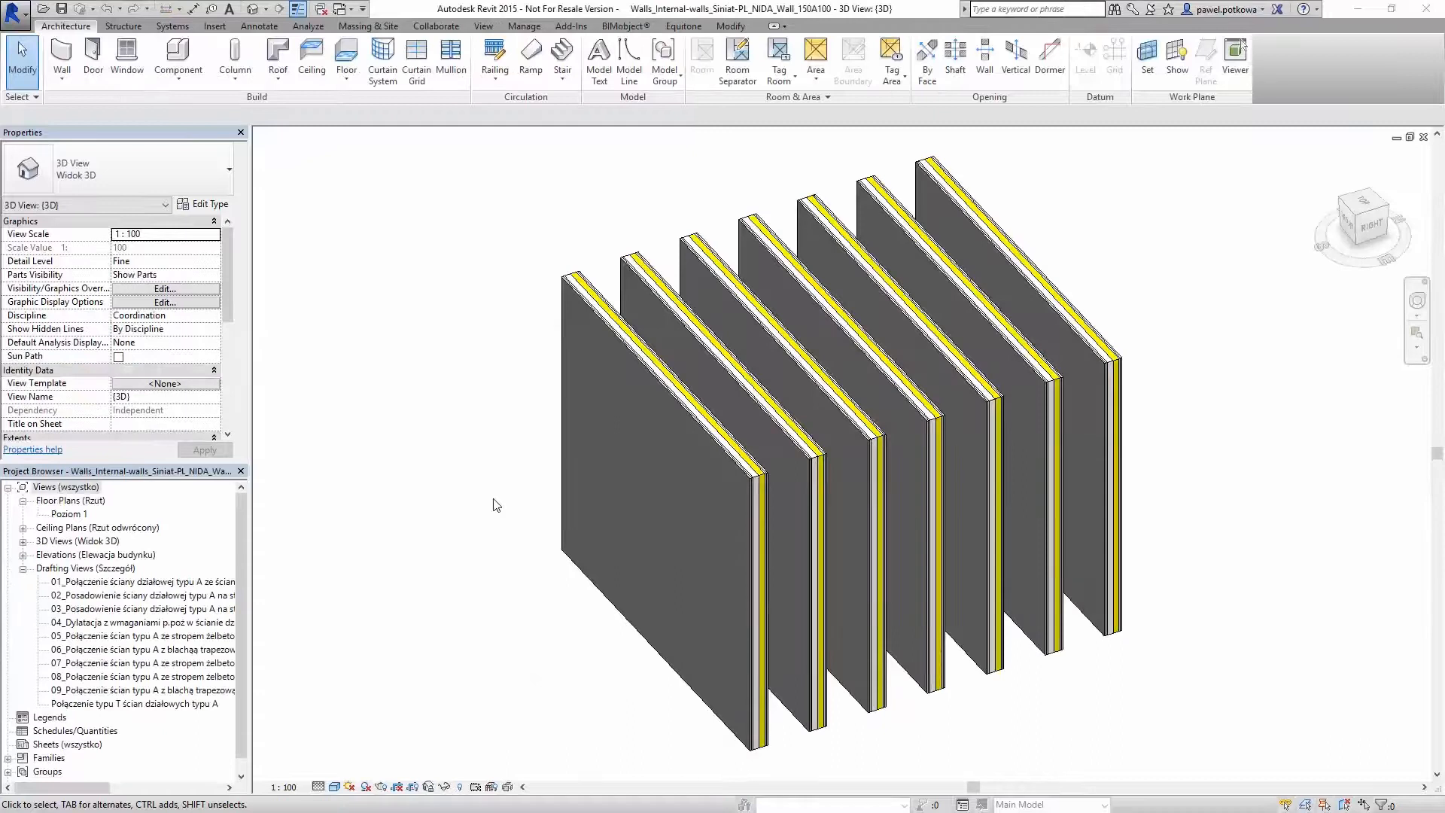
pyautogui.scroll(-2, 495, 504)
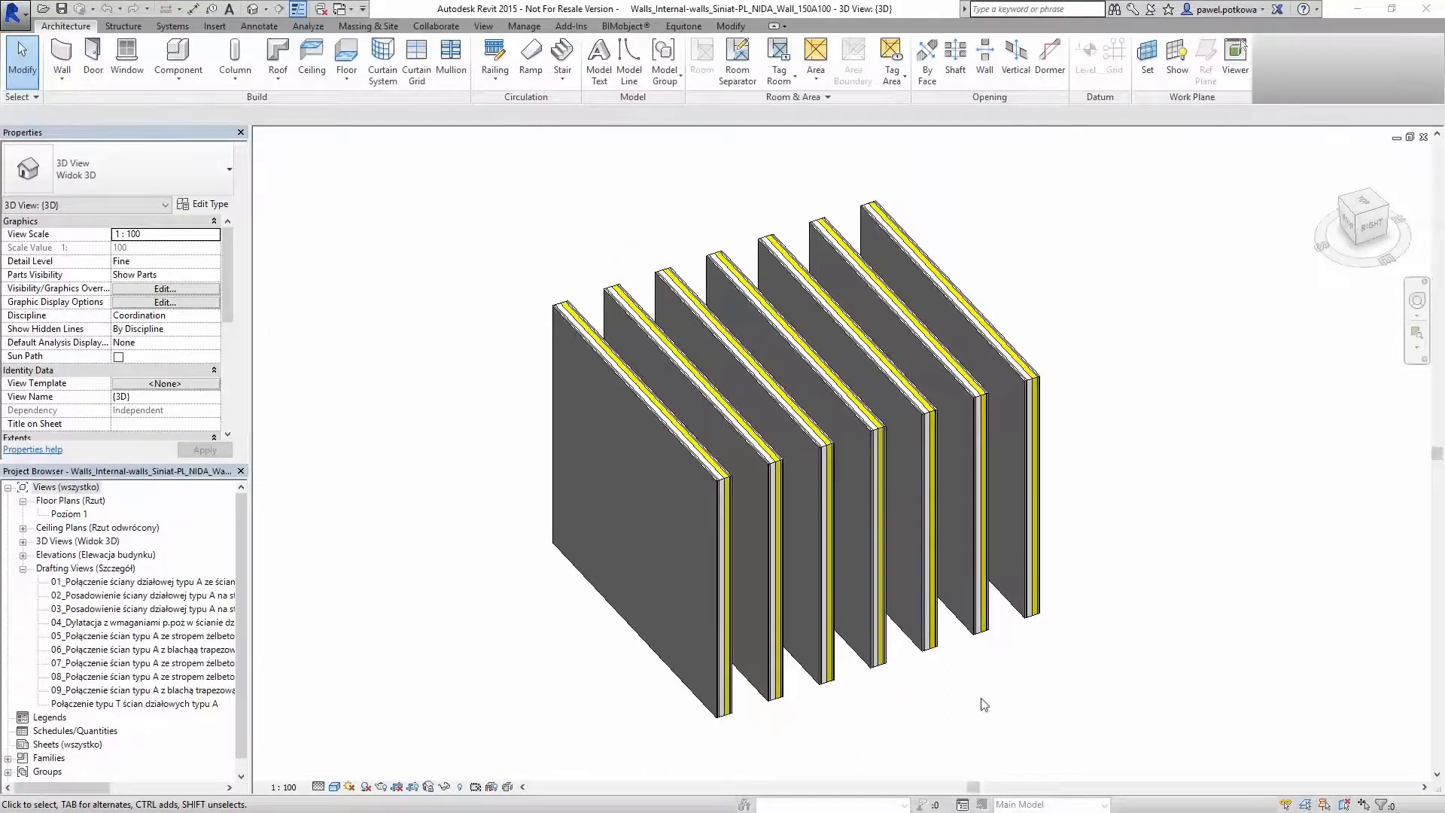
# - Open the Poziom 1 floor plan of the downloaded Siniat file and view its labelled NIDA Ściana 150A100 wall types up close
pyautogui.moveTo(936, 715)
pyautogui.keyDown('shift'); pyautogui.mouseDown(button='middle')
pyautogui.moveTo(1000, 725)
pyautogui.moveTo(930, 725)
pyautogui.mouseUp(button='middle'); pyautogui.keyUp('shift')
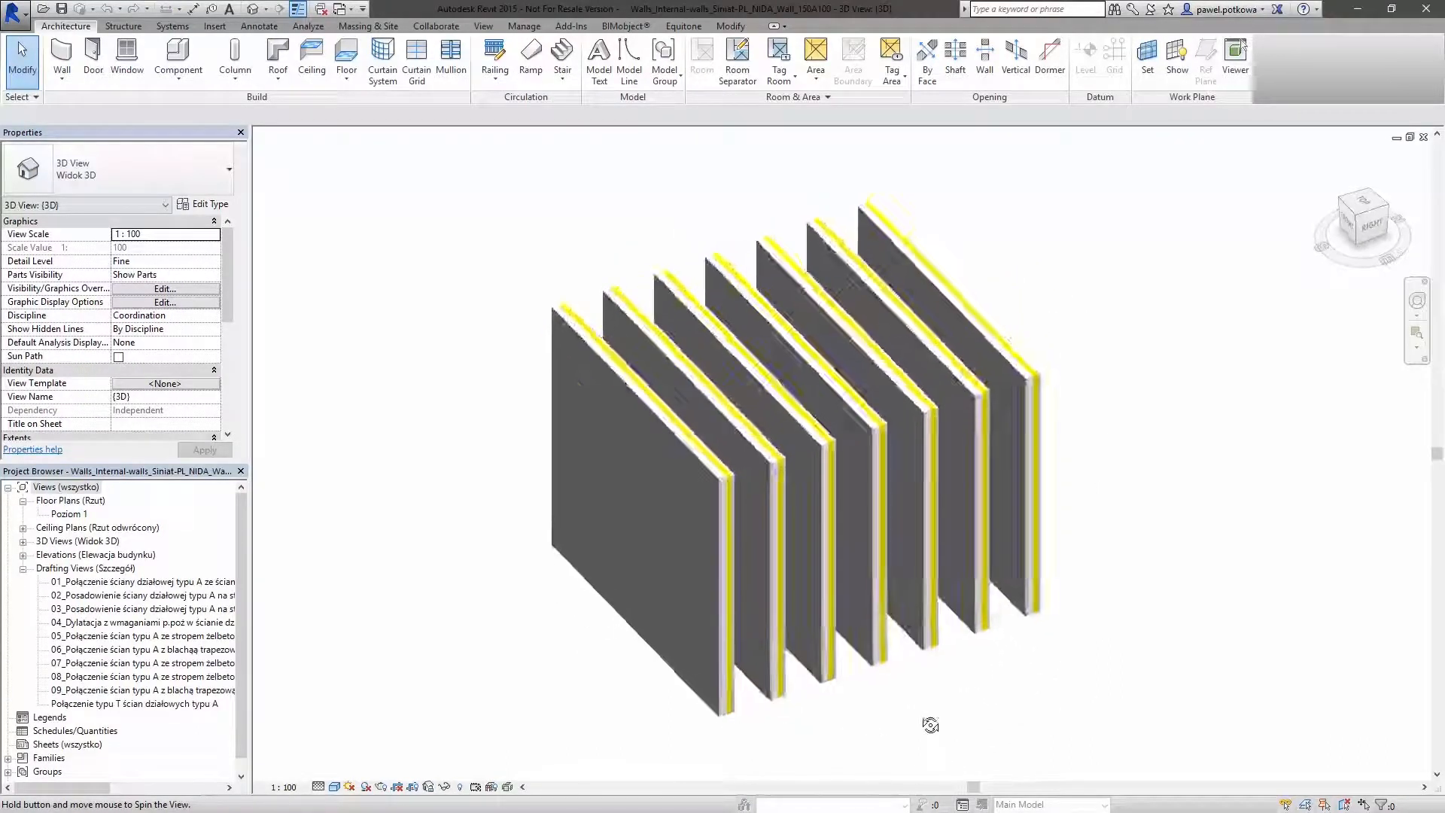
pyautogui.doubleClick(69, 514)
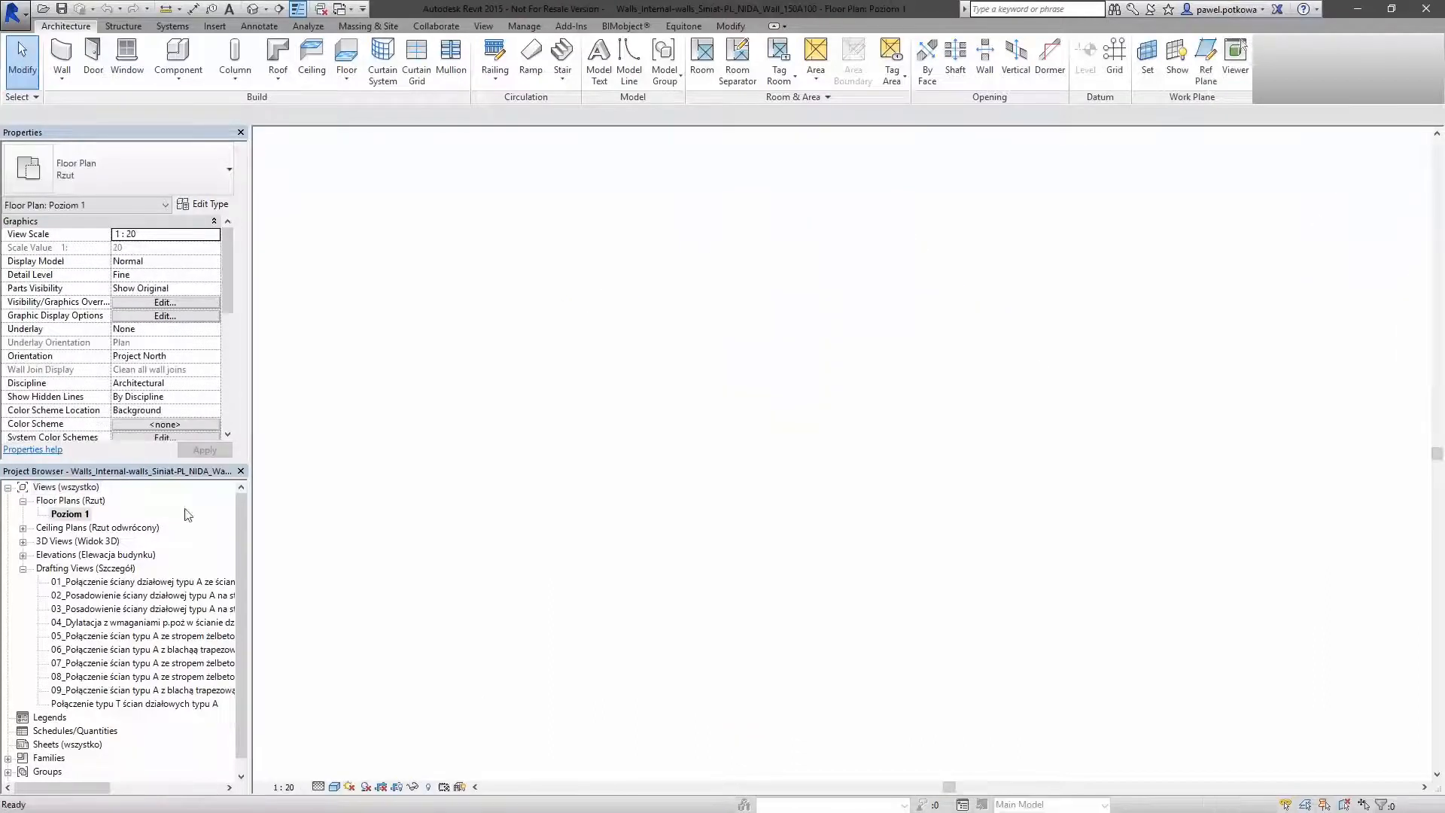
pyautogui.scroll(5, 886, 482)
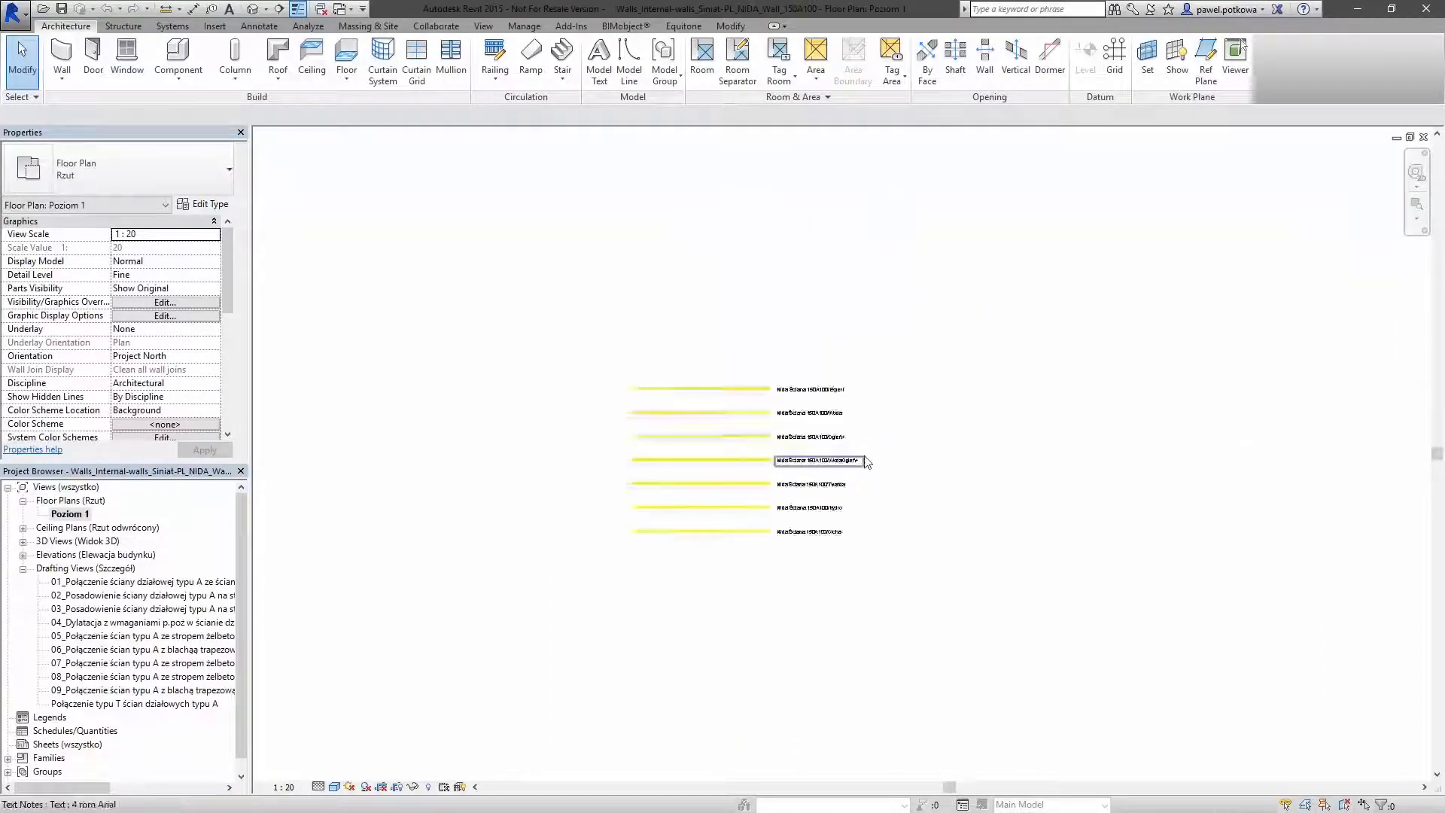
pyautogui.scroll(3, 467, 564)
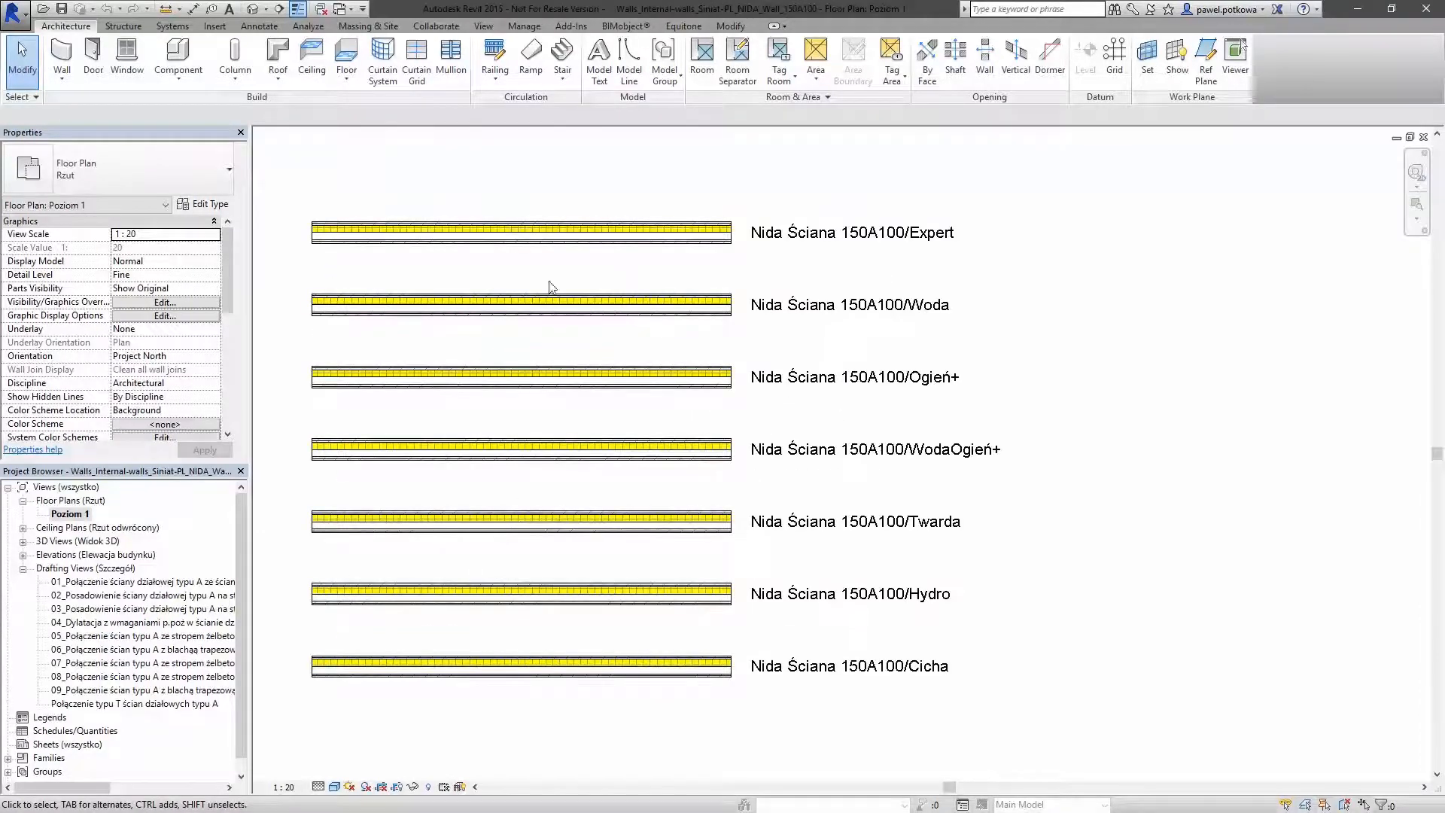
# - View drafting details 01, 02 and 03, covering the type A partition's solid-wall connection and its two floor-slab base versions
pyautogui.doubleClick(135, 583)
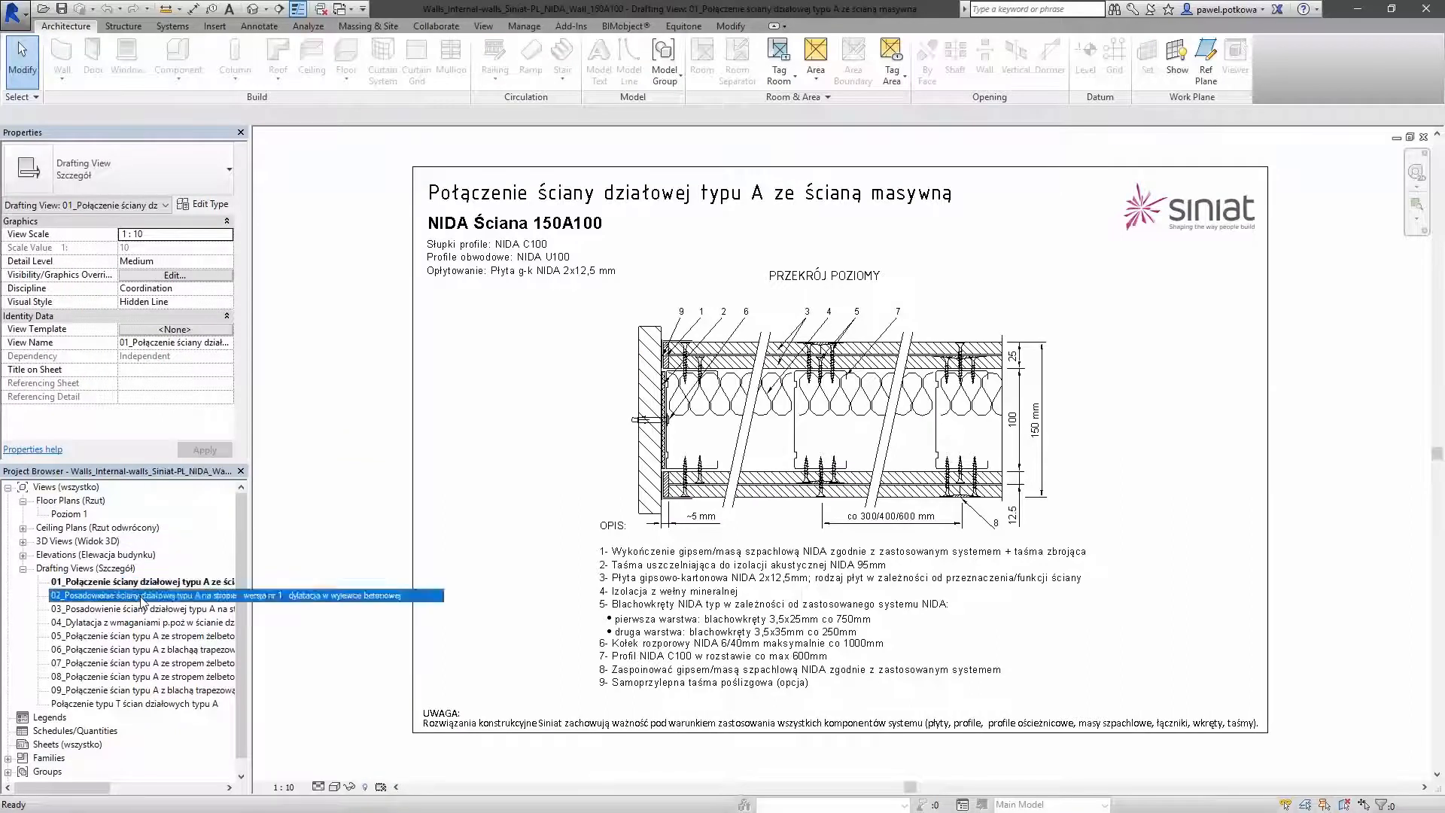
pyautogui.doubleClick(140, 596)
pyautogui.doubleClick(139, 610)
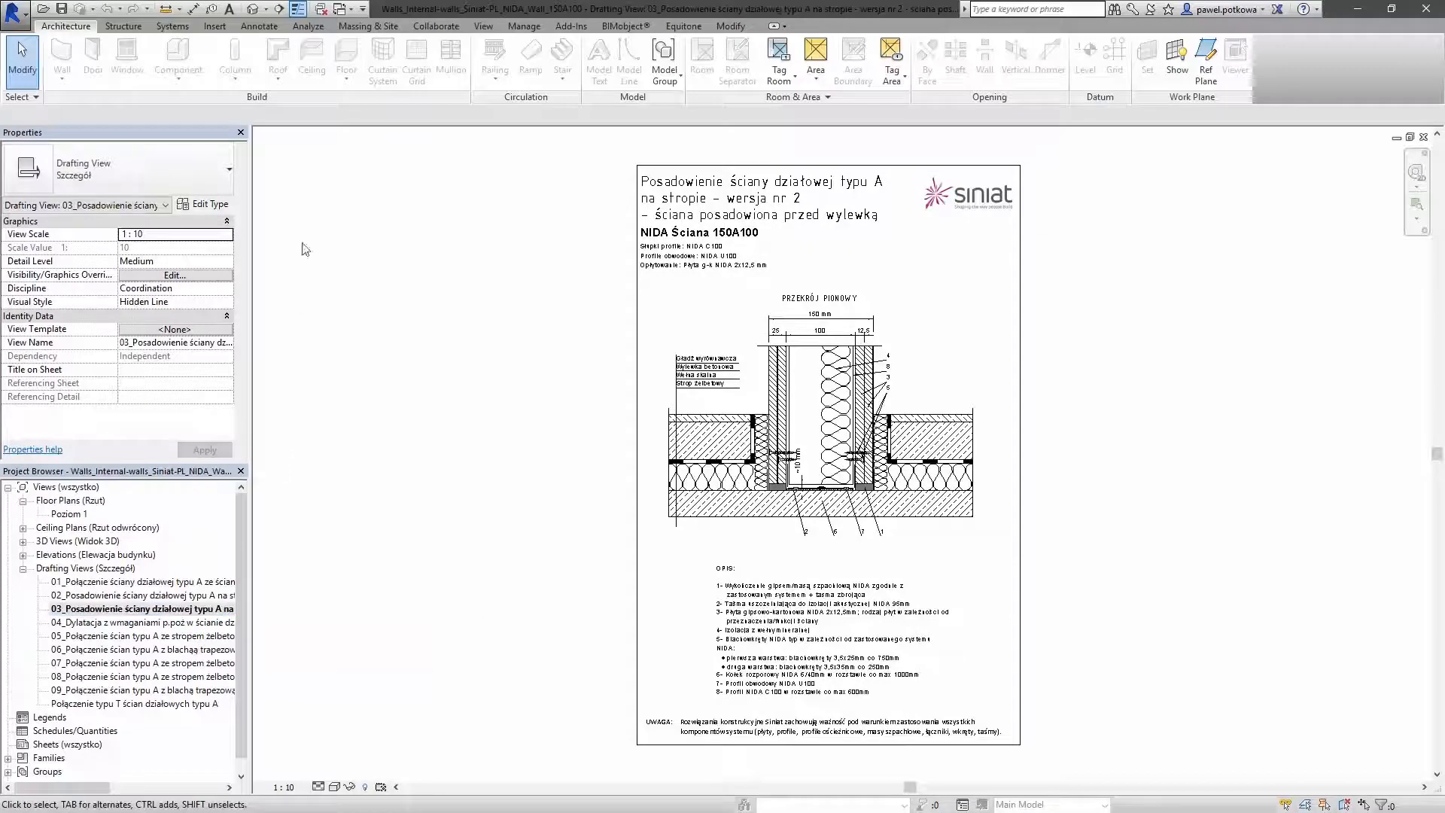
# - In the Project1 3D view, transfer all project standards from the Siniat NIDA wall 150A100 file, overwriting the duplicate types
pyautogui.click(347, 12)
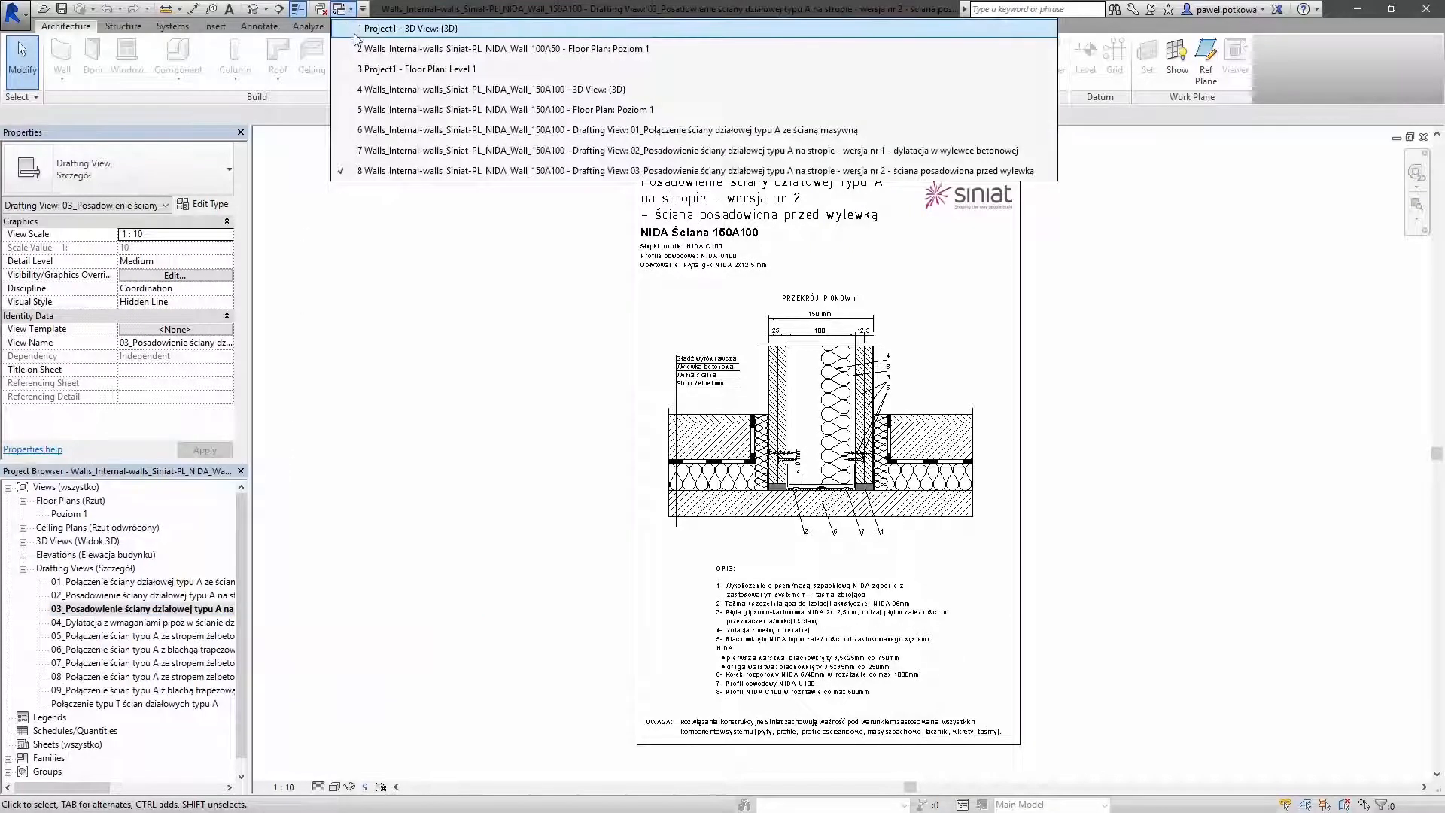
pyautogui.click(373, 28)
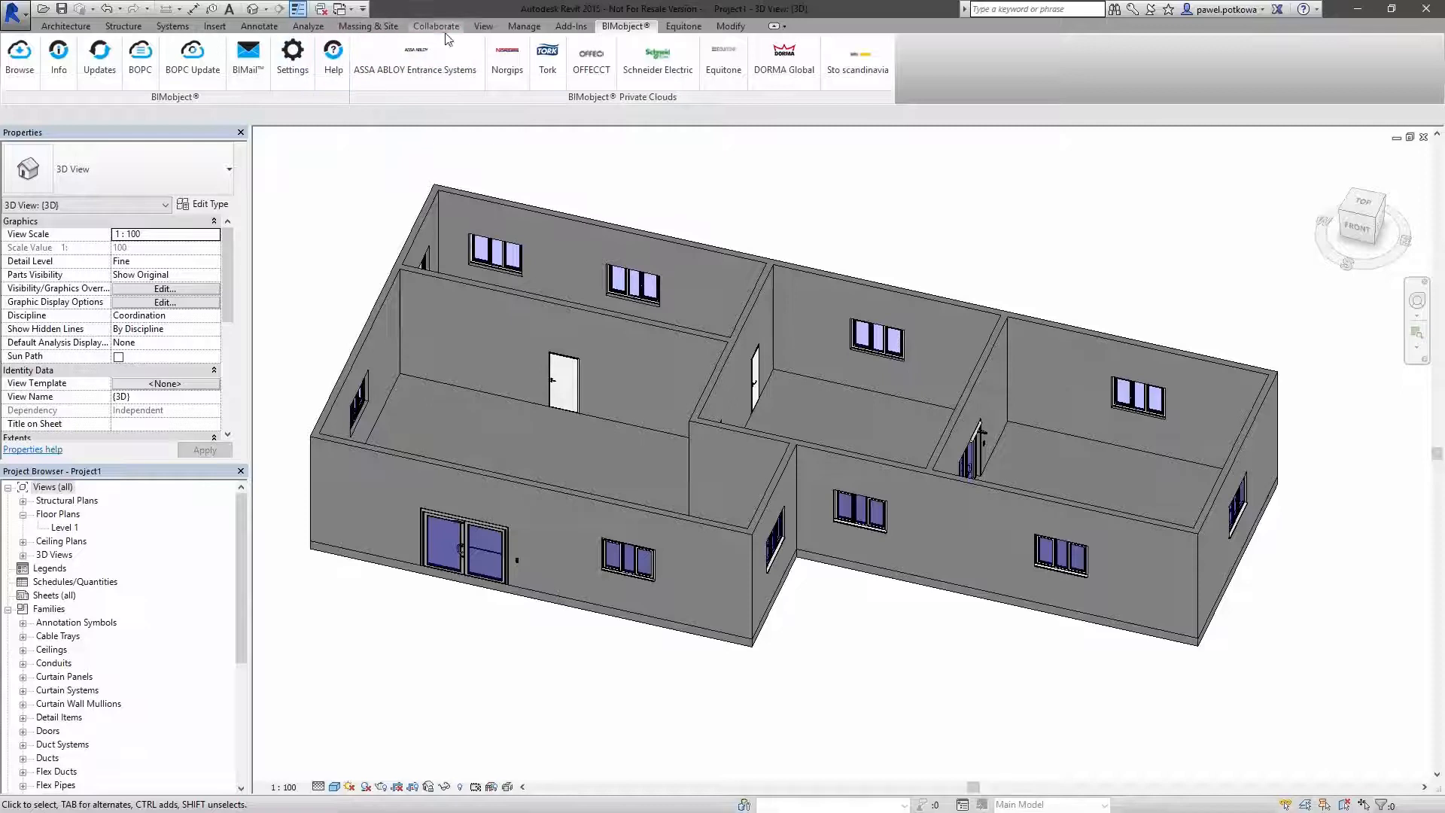
pyautogui.click(524, 27)
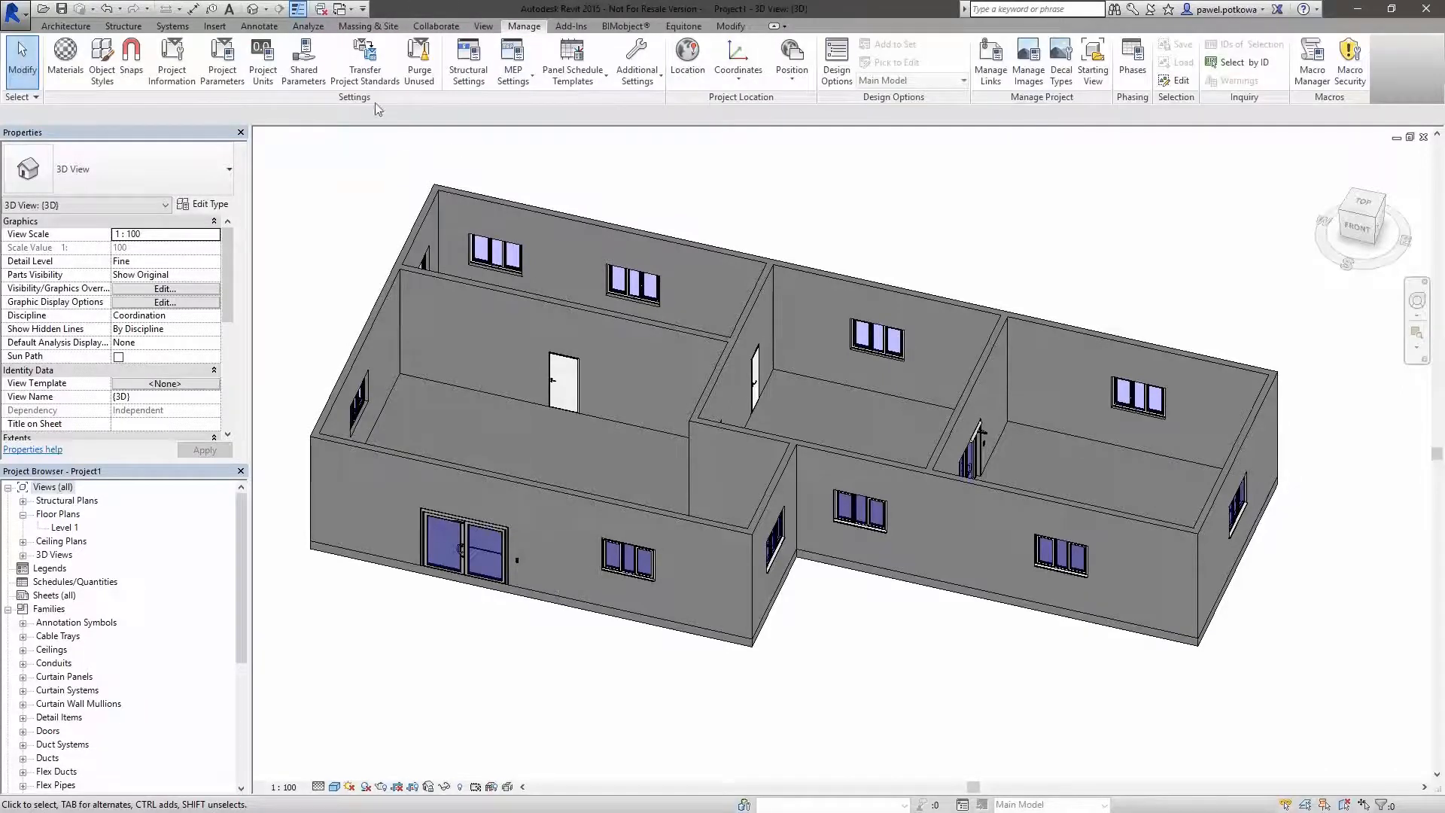
pyautogui.click(367, 70)
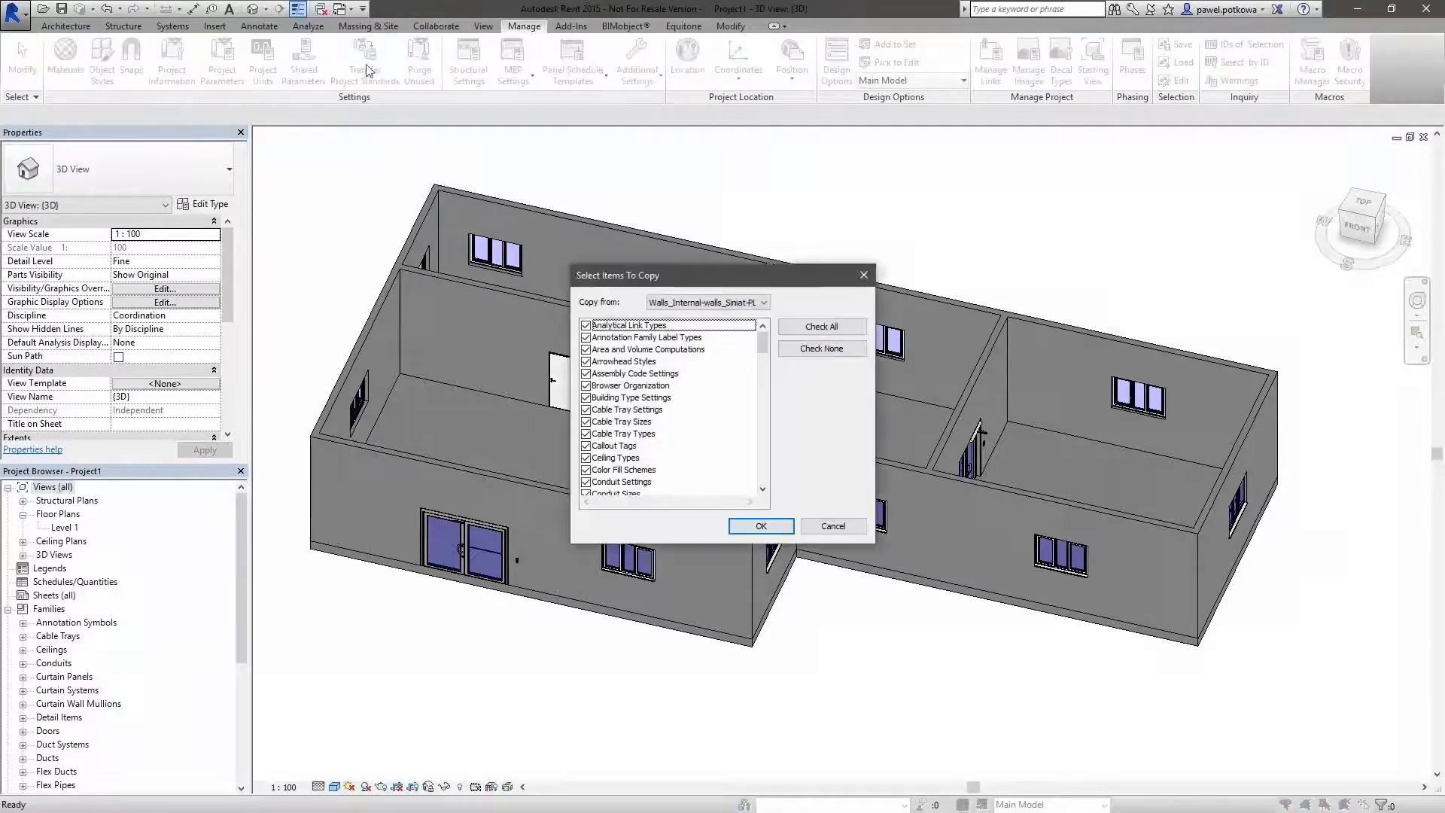
pyautogui.click(764, 302)
pyautogui.click(821, 316)
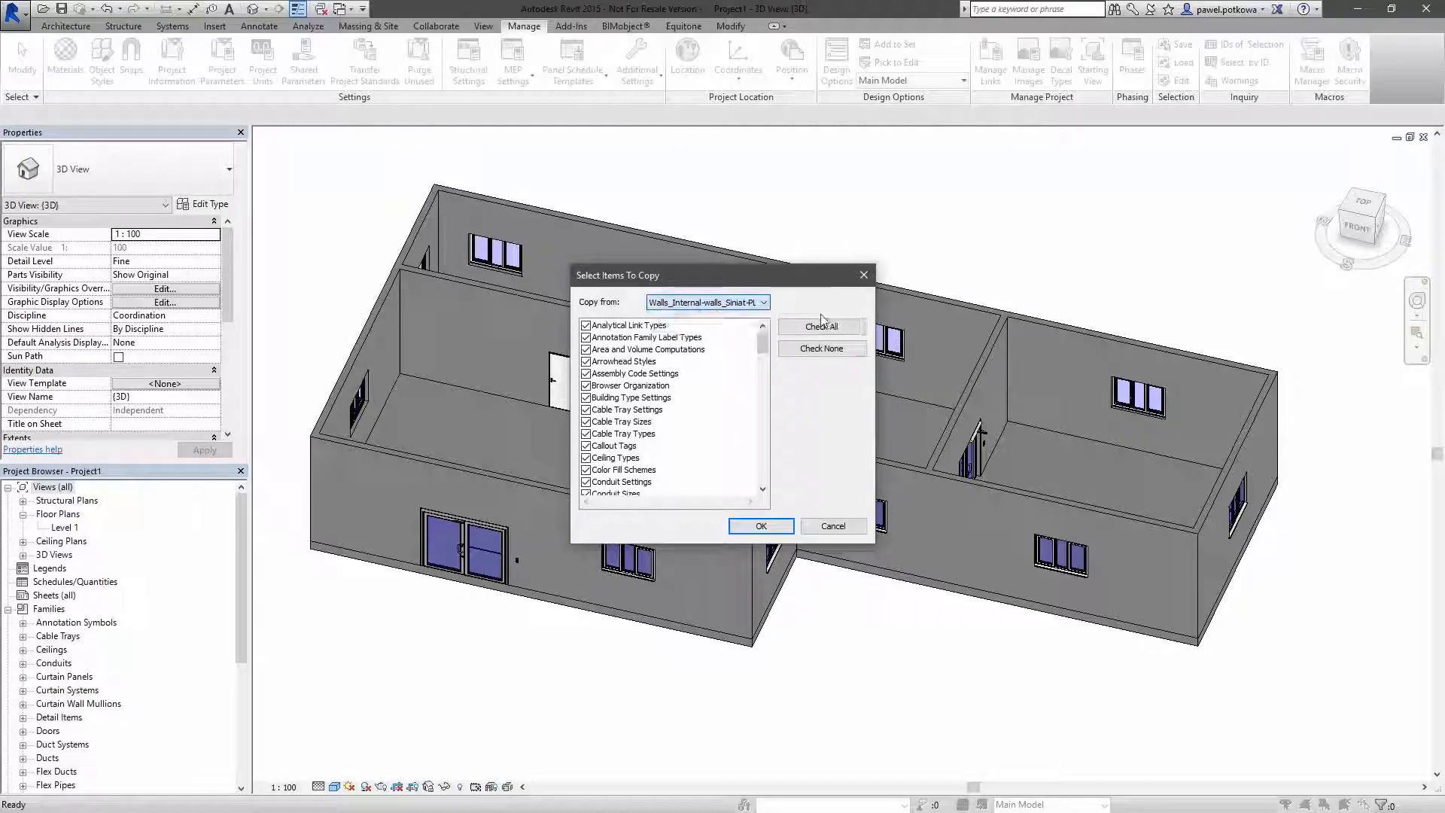
pyautogui.click(764, 304)
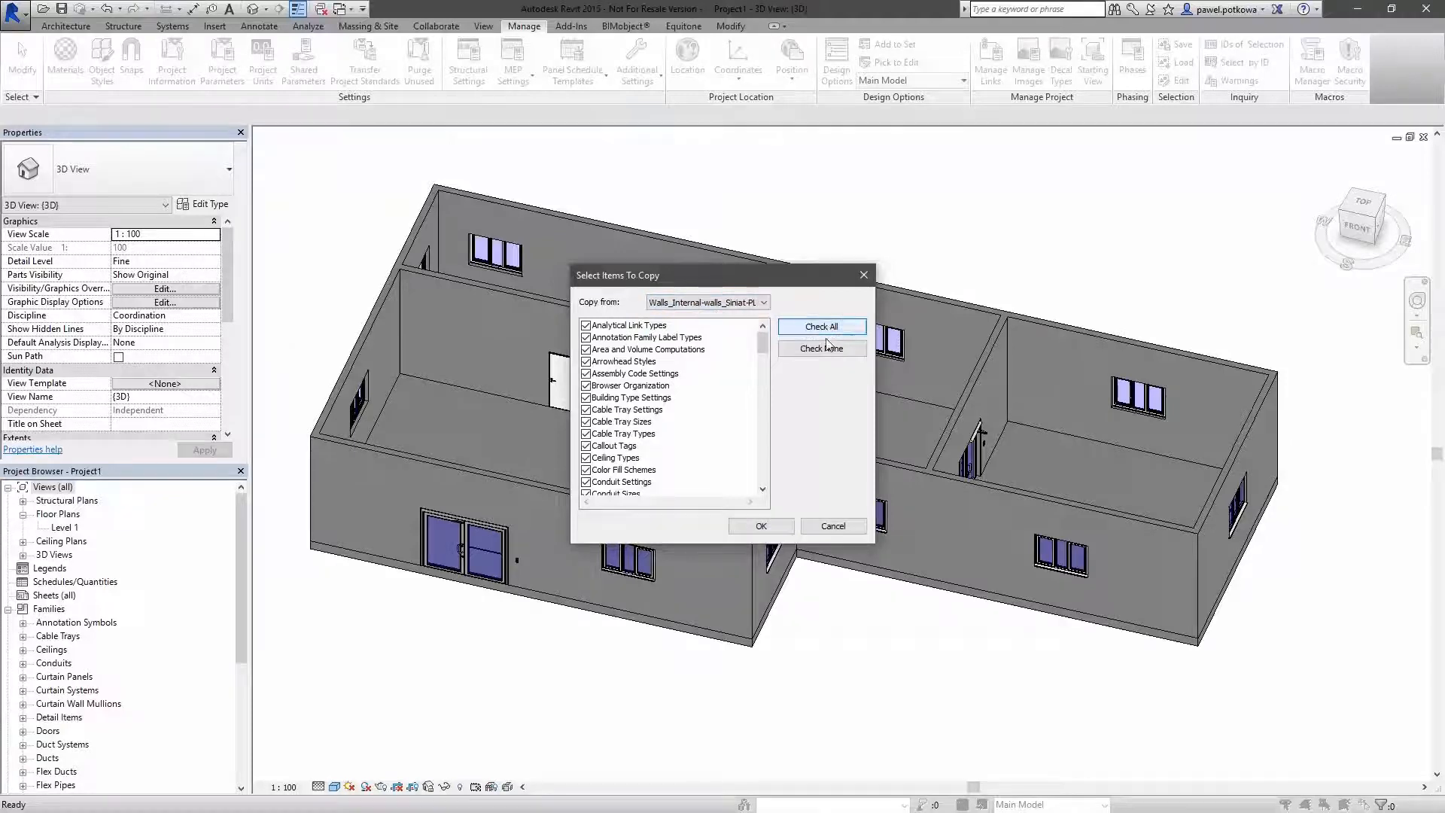
pyautogui.click(770, 524)
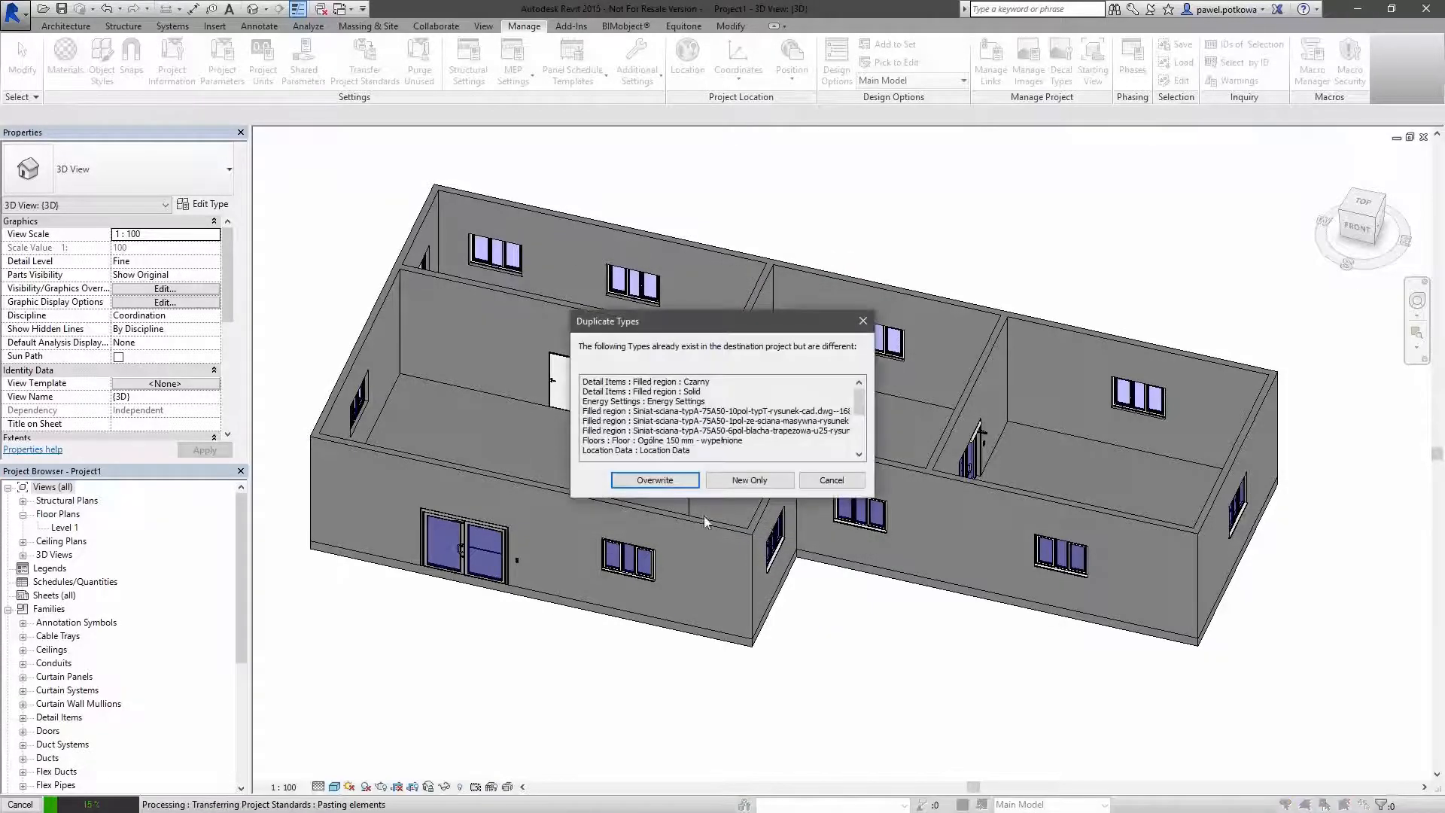
pyautogui.click(655, 480)
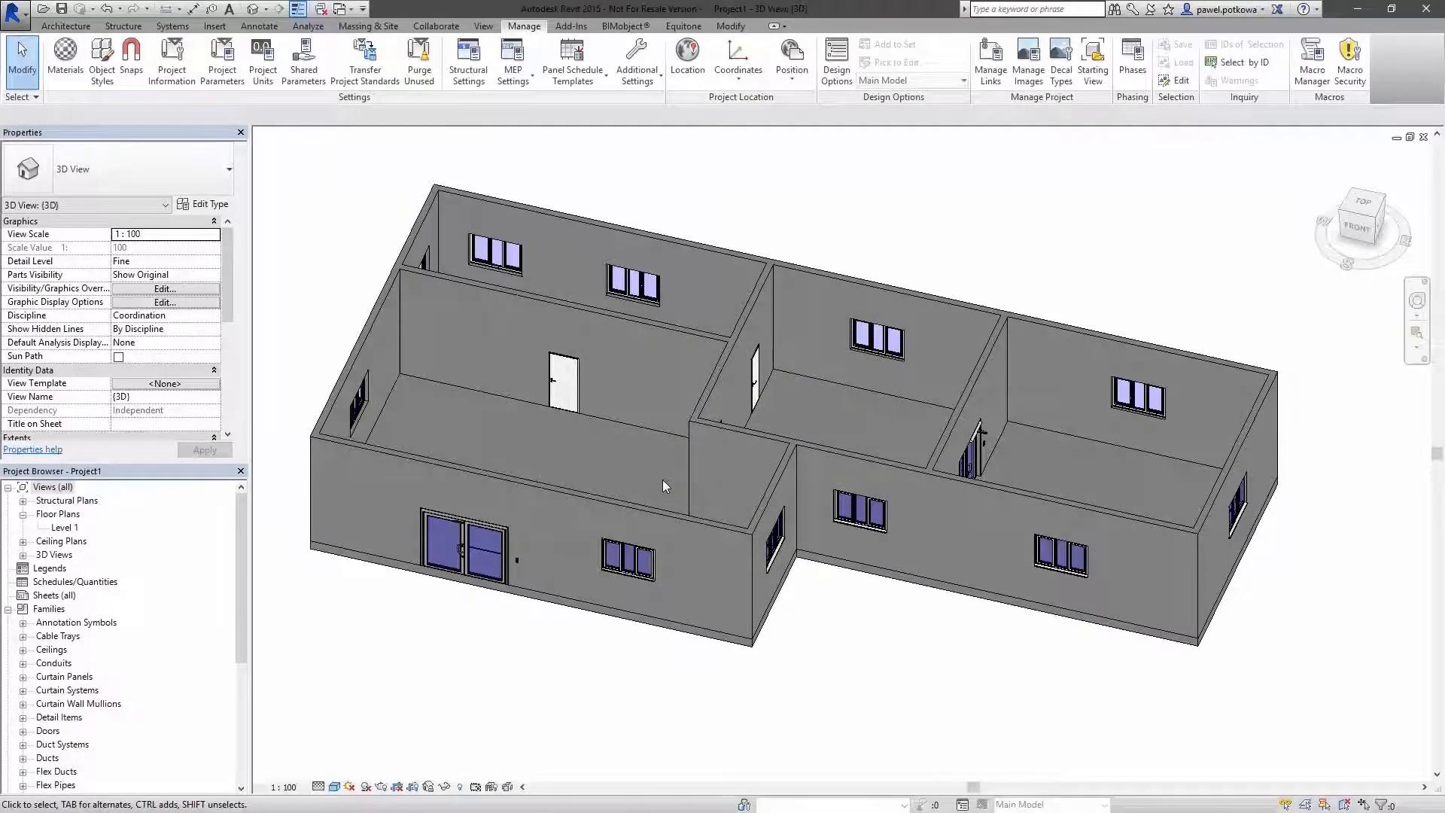
# - Change the long partition wall with the single white door to the type NIDA Ściana 150A100/Ogień+
pyautogui.click(650, 328)
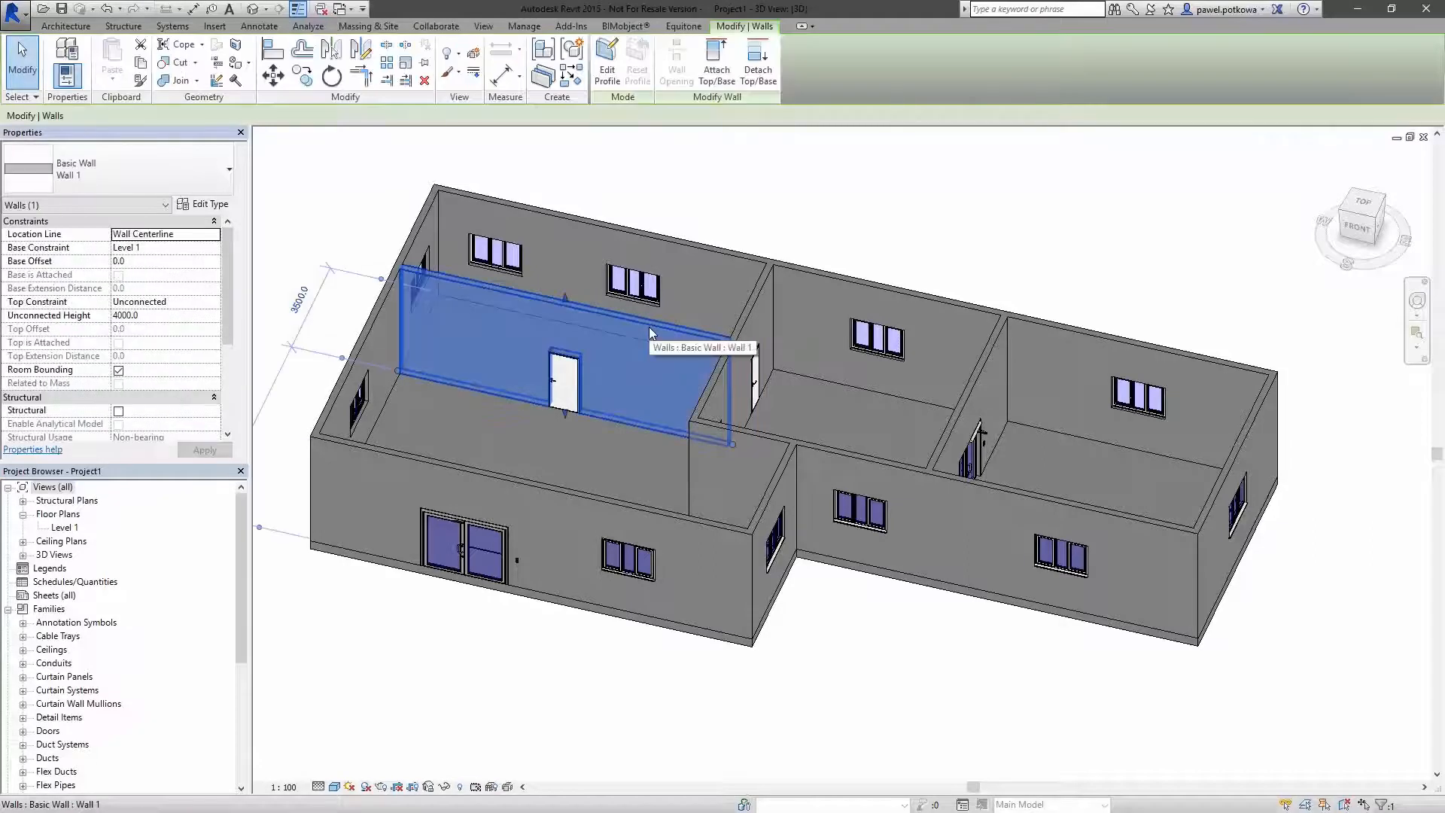
pyautogui.click(231, 167)
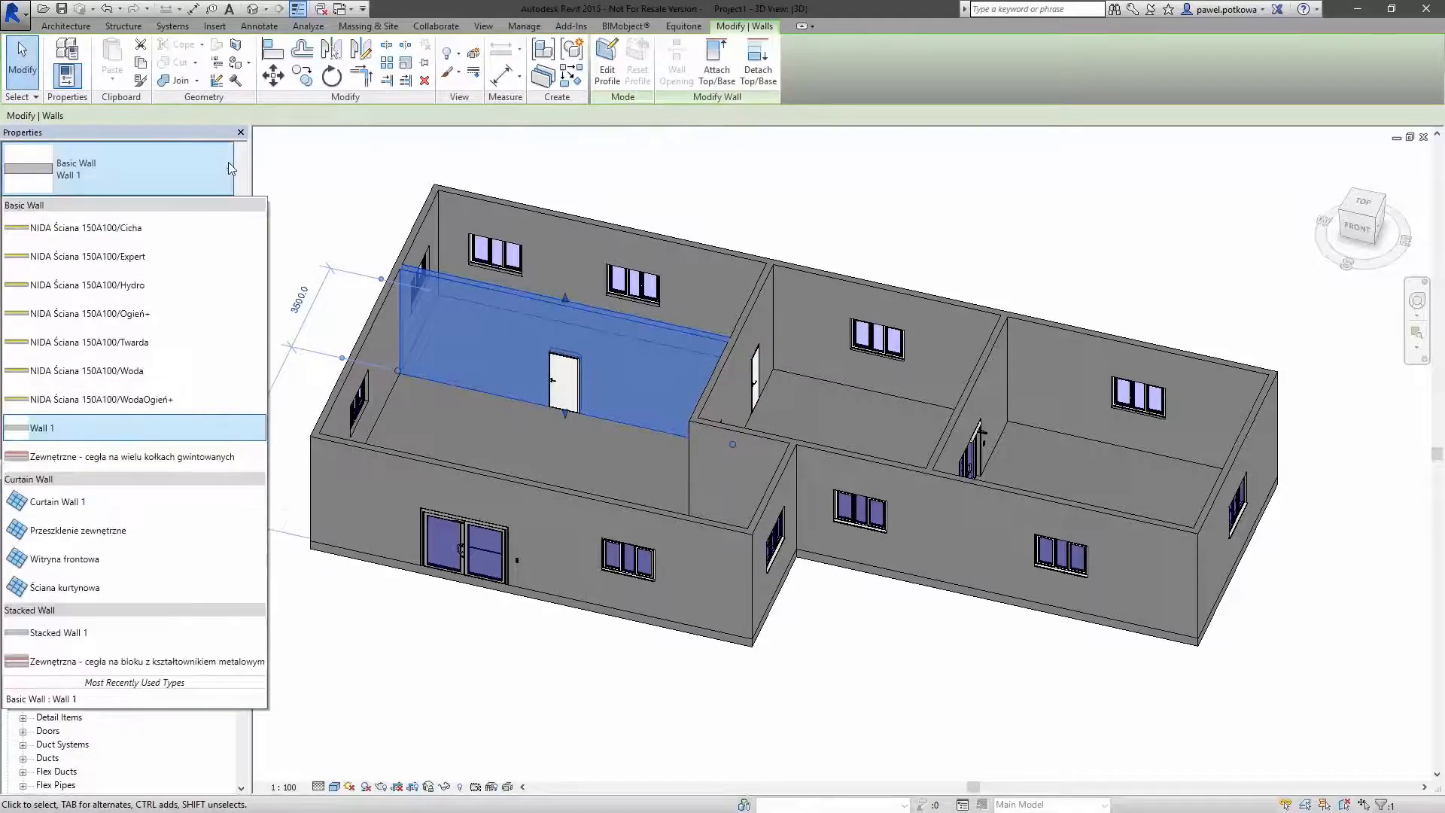
pyautogui.click(129, 285)
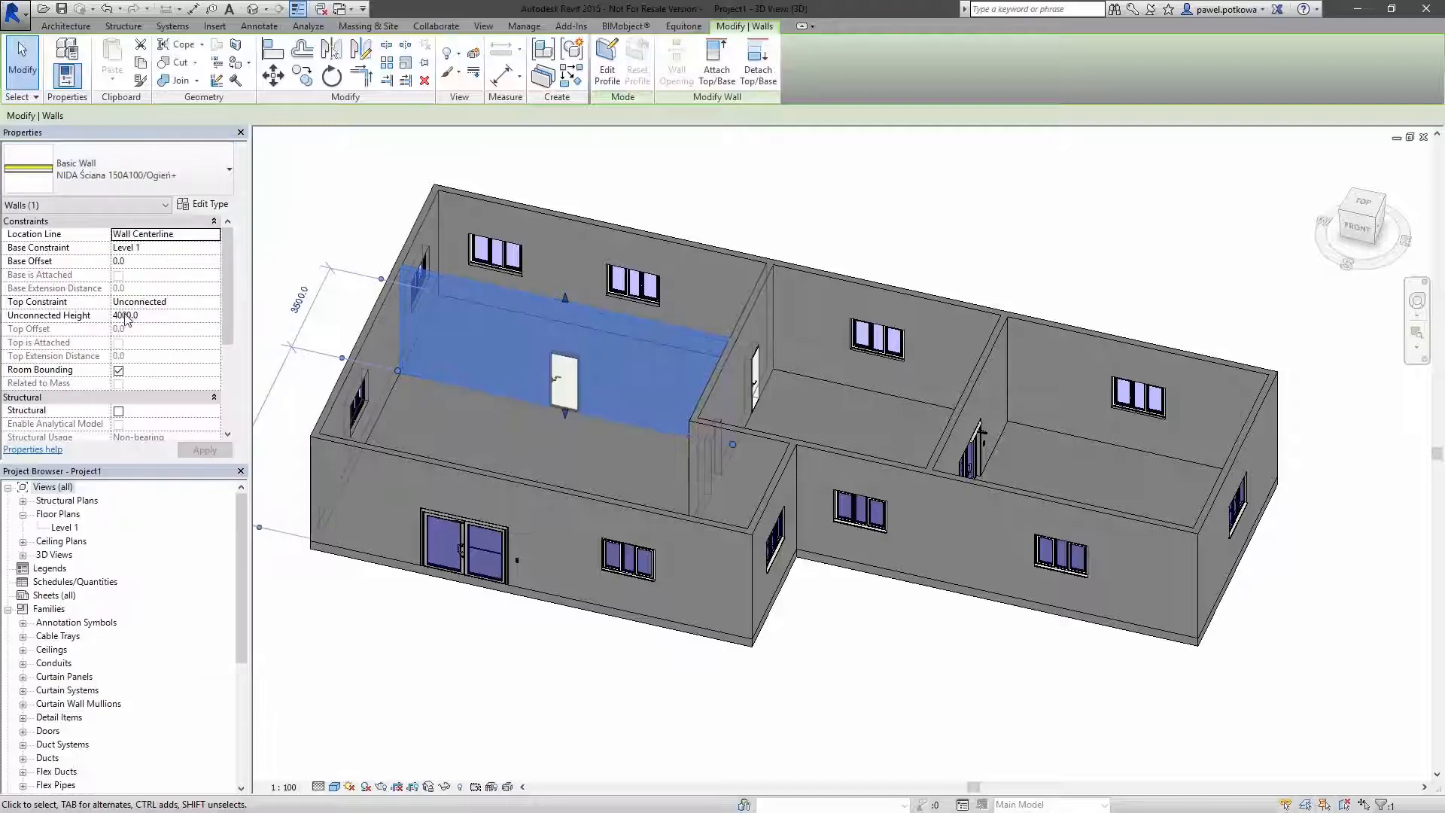
# - Assign NIDA Ściana 150A100/Cicha to the middle cross partition and NIDA Ściana 150A100/Expert to the cross partition with the double door
pyautogui.click(219, 160)
pyautogui.click(136, 226)
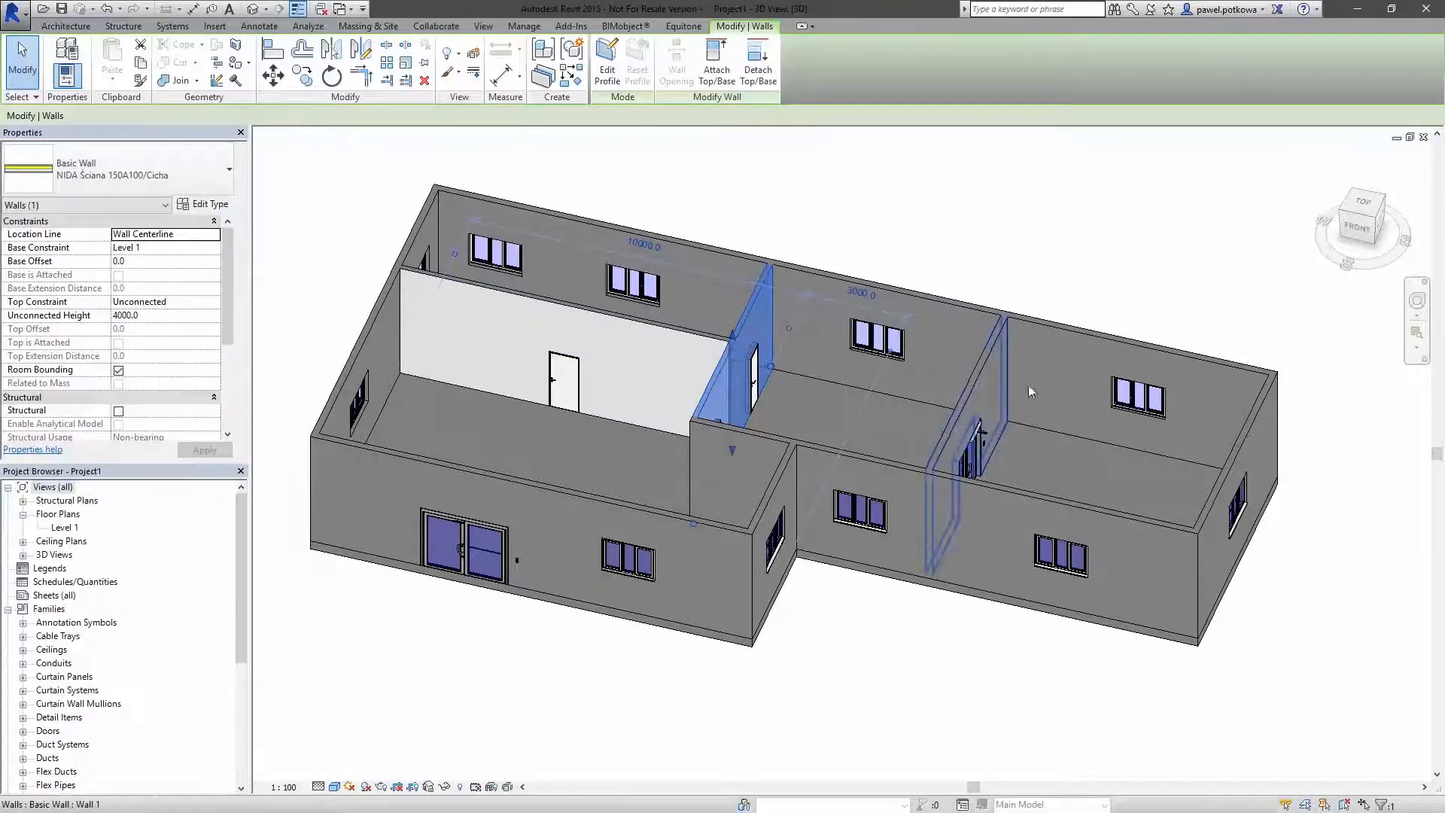
pyautogui.click(1029, 392)
pyautogui.click(220, 160)
pyautogui.click(153, 261)
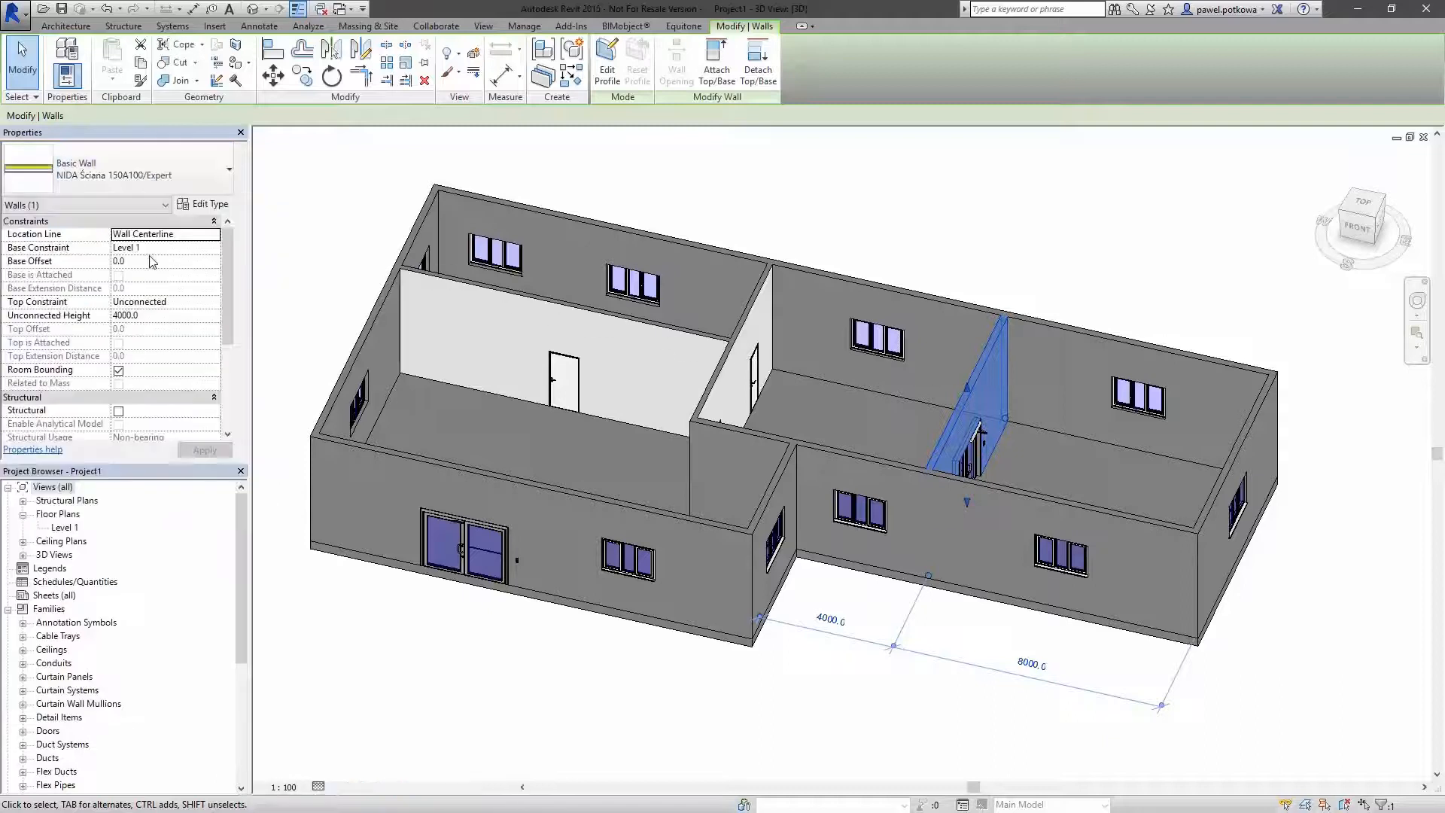
pyautogui.click(452, 162)
# - Switch to the Project1 Level 1 floor plan and inspect the layers of the replaced partition walls around the doors
pyautogui.click(341, 10)
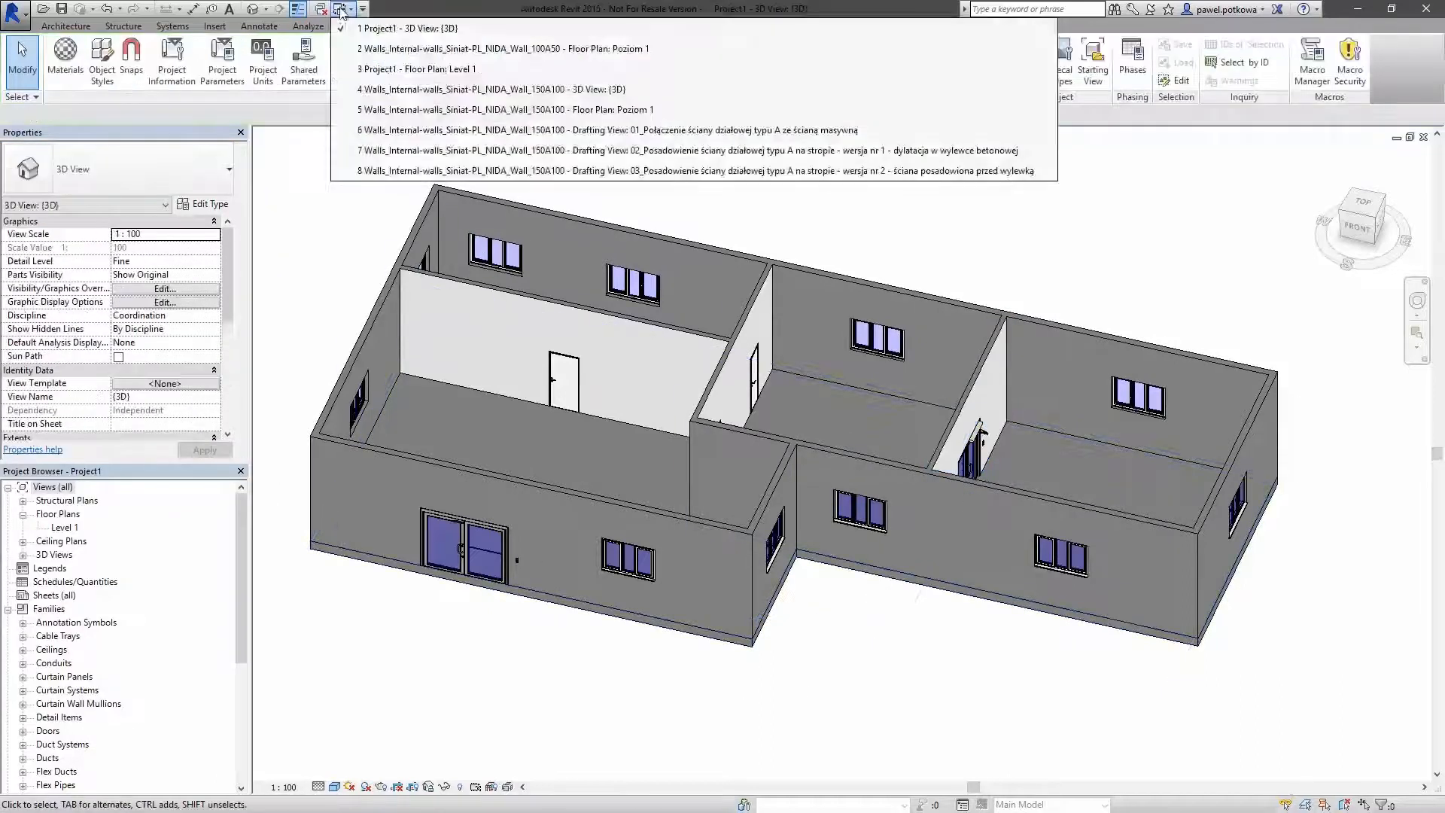
pyautogui.click(415, 68)
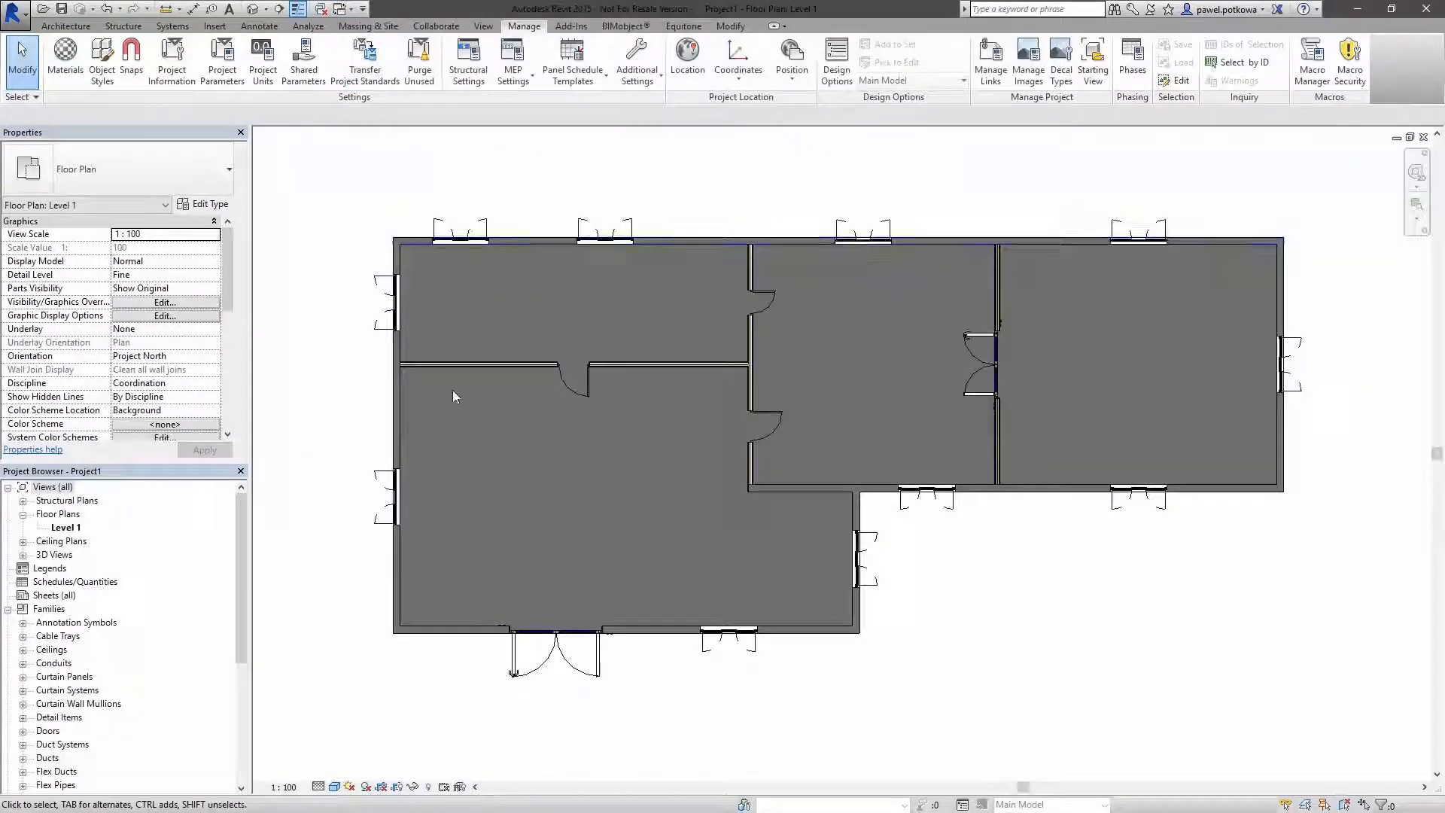
pyautogui.scroll(10, 453, 390)
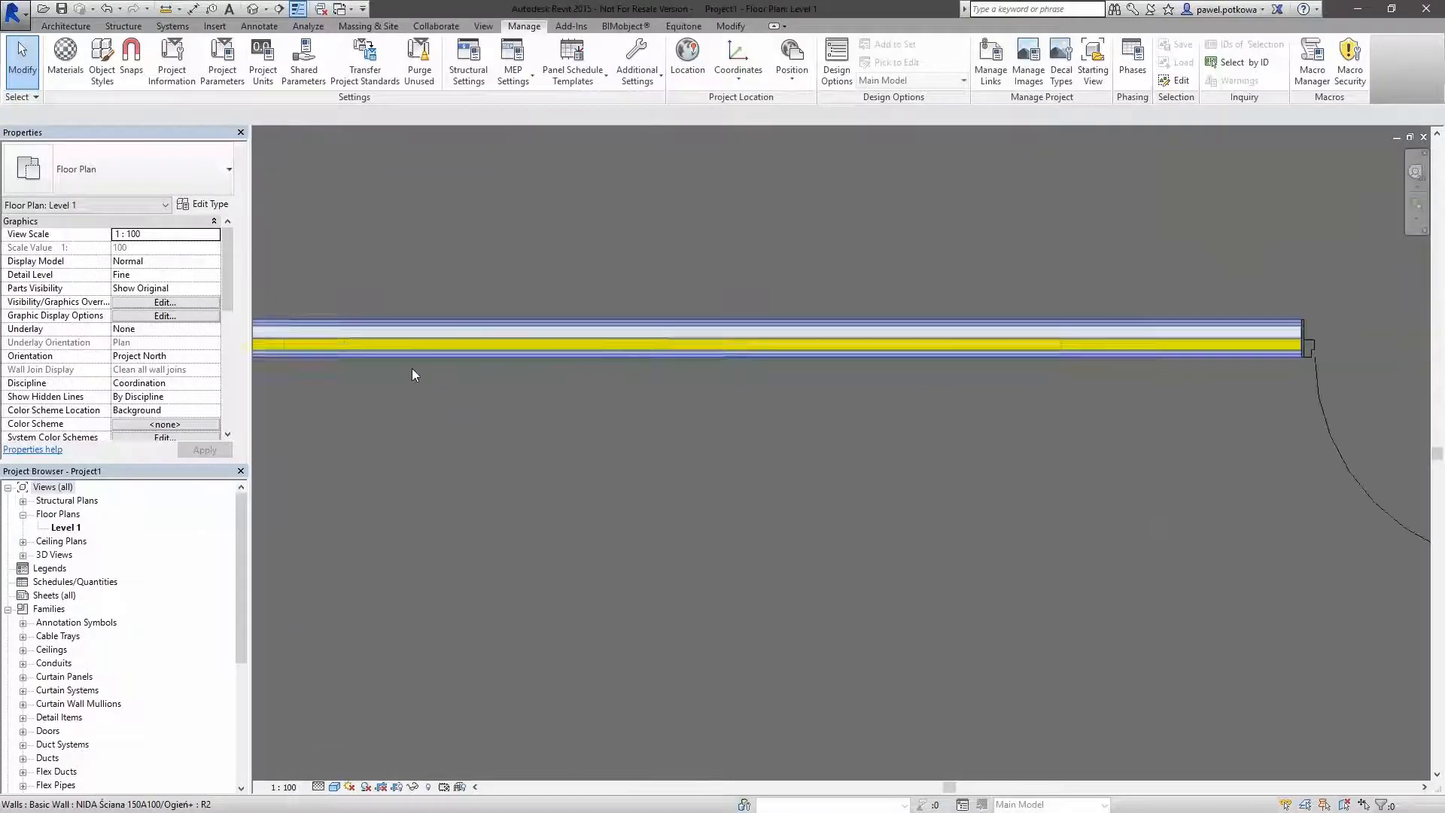
pyautogui.scroll(-4, 452, 384)
pyautogui.scroll(3, 978, 377)
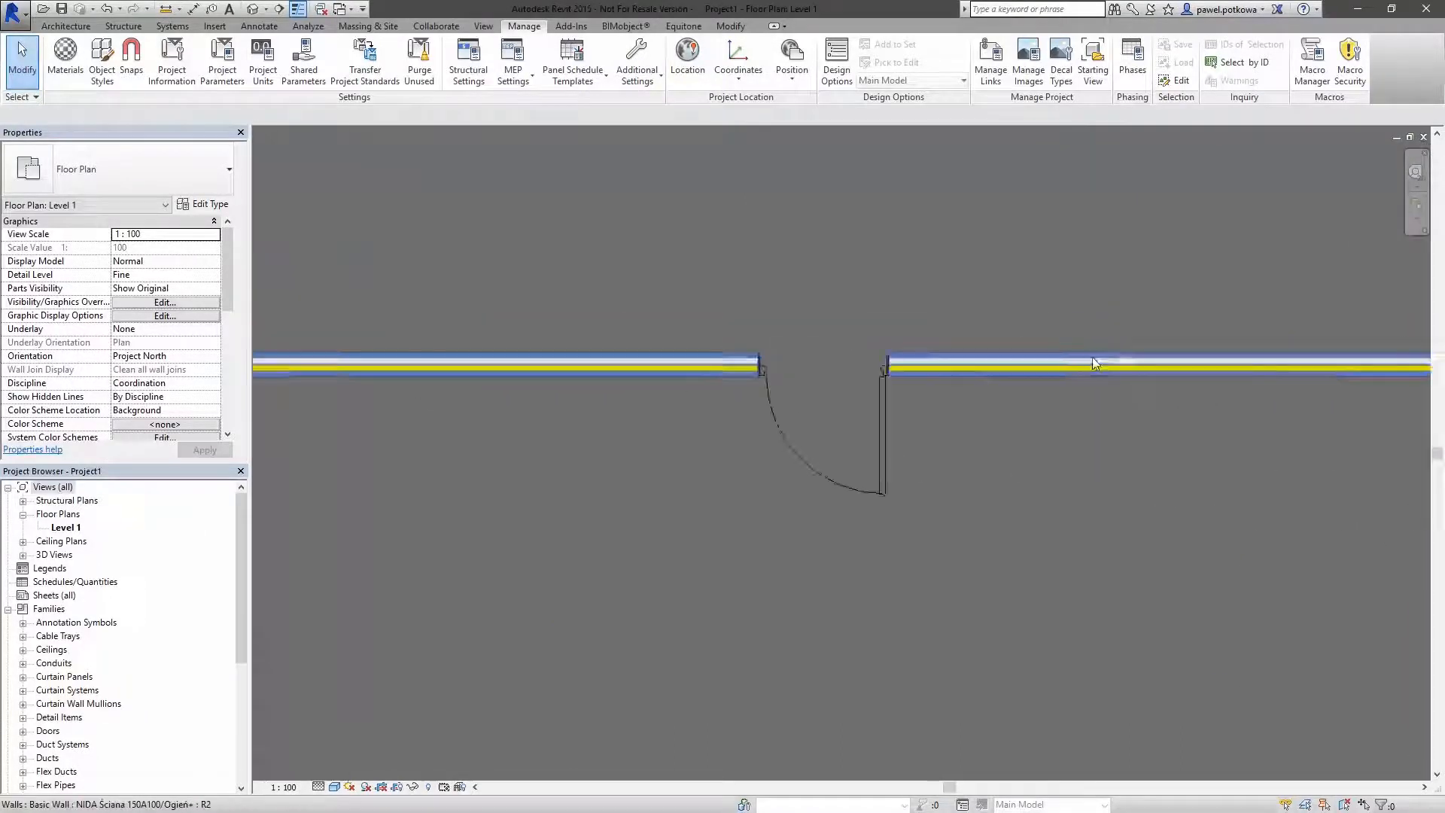
pyautogui.scroll(-5, 798, 419)
pyautogui.scroll(4, 1284, 320)
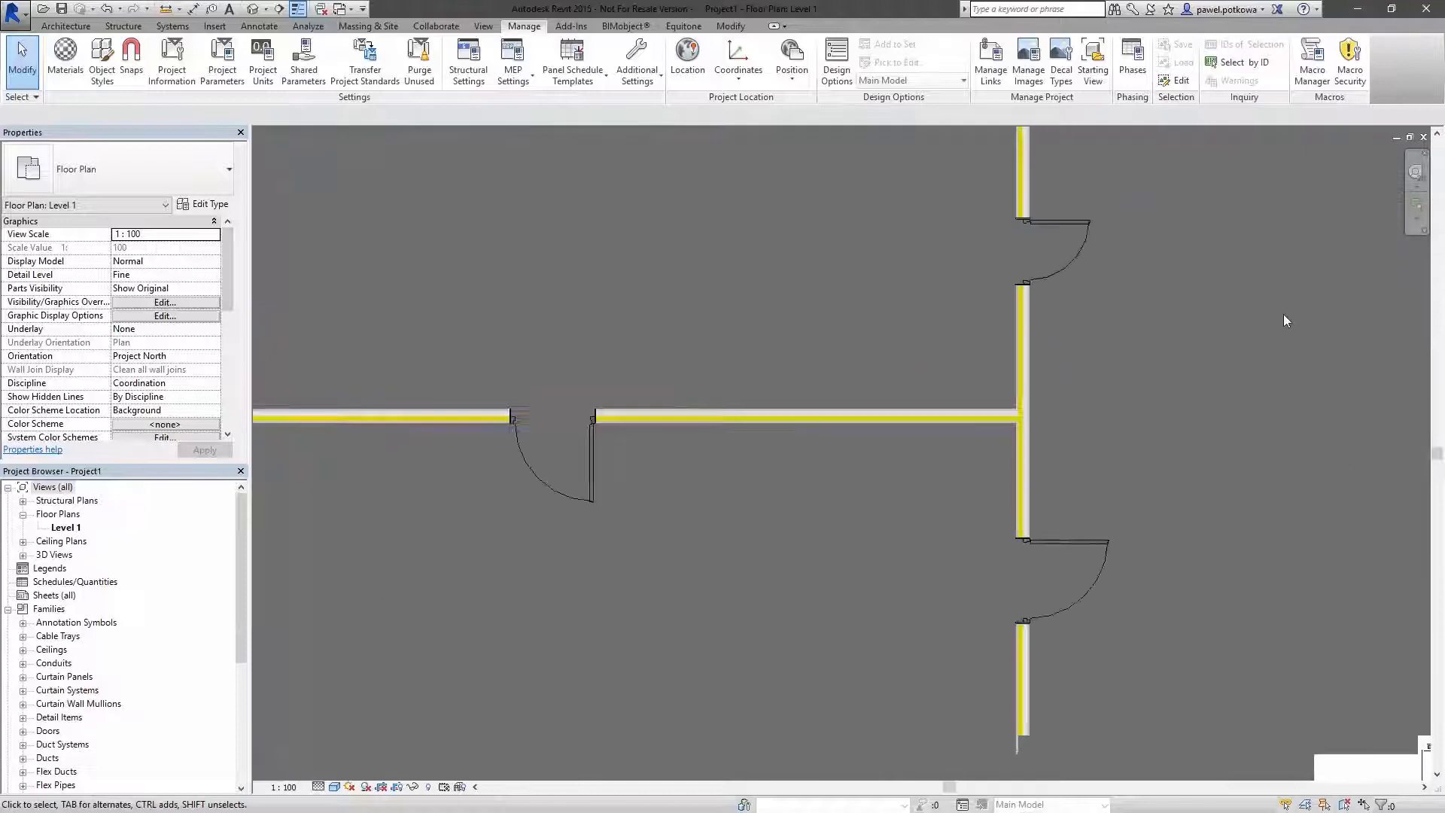
# - Look up the BIMobject product information for the 150A100/Ogień+ partition wall, close it, and view the floor plan as a whole
pyautogui.click(970, 413)
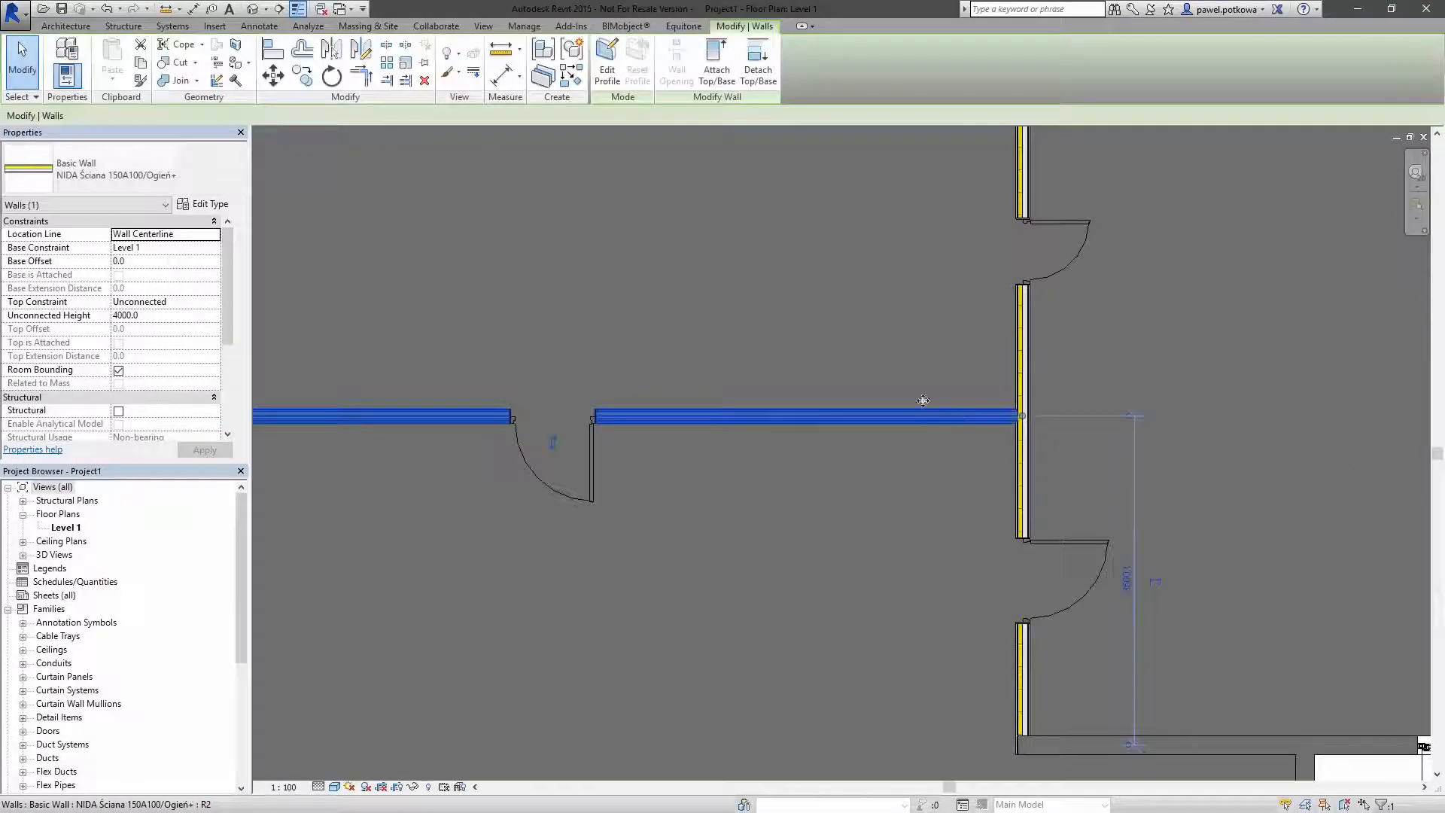
pyautogui.click(629, 27)
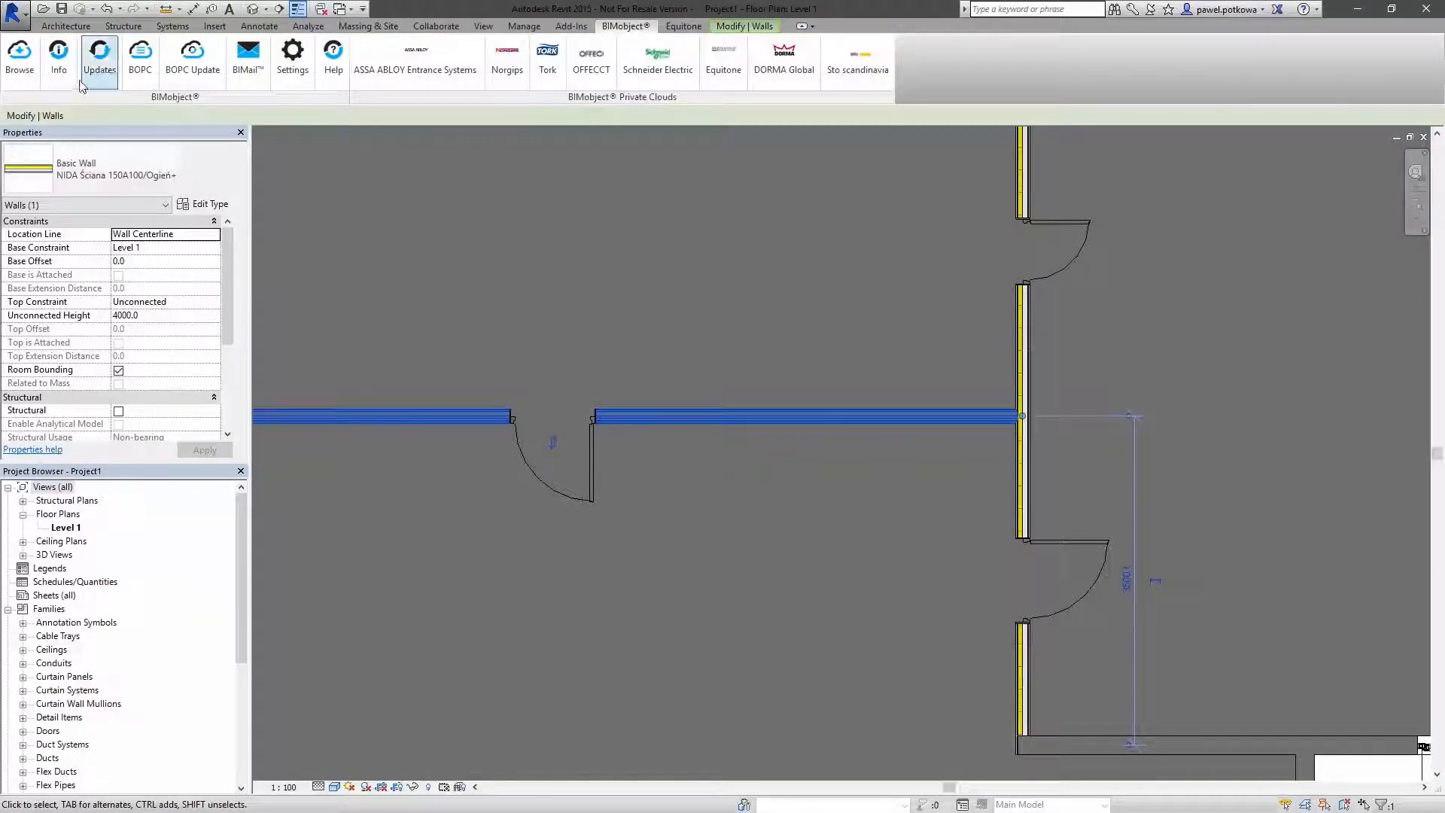
pyautogui.click(60, 59)
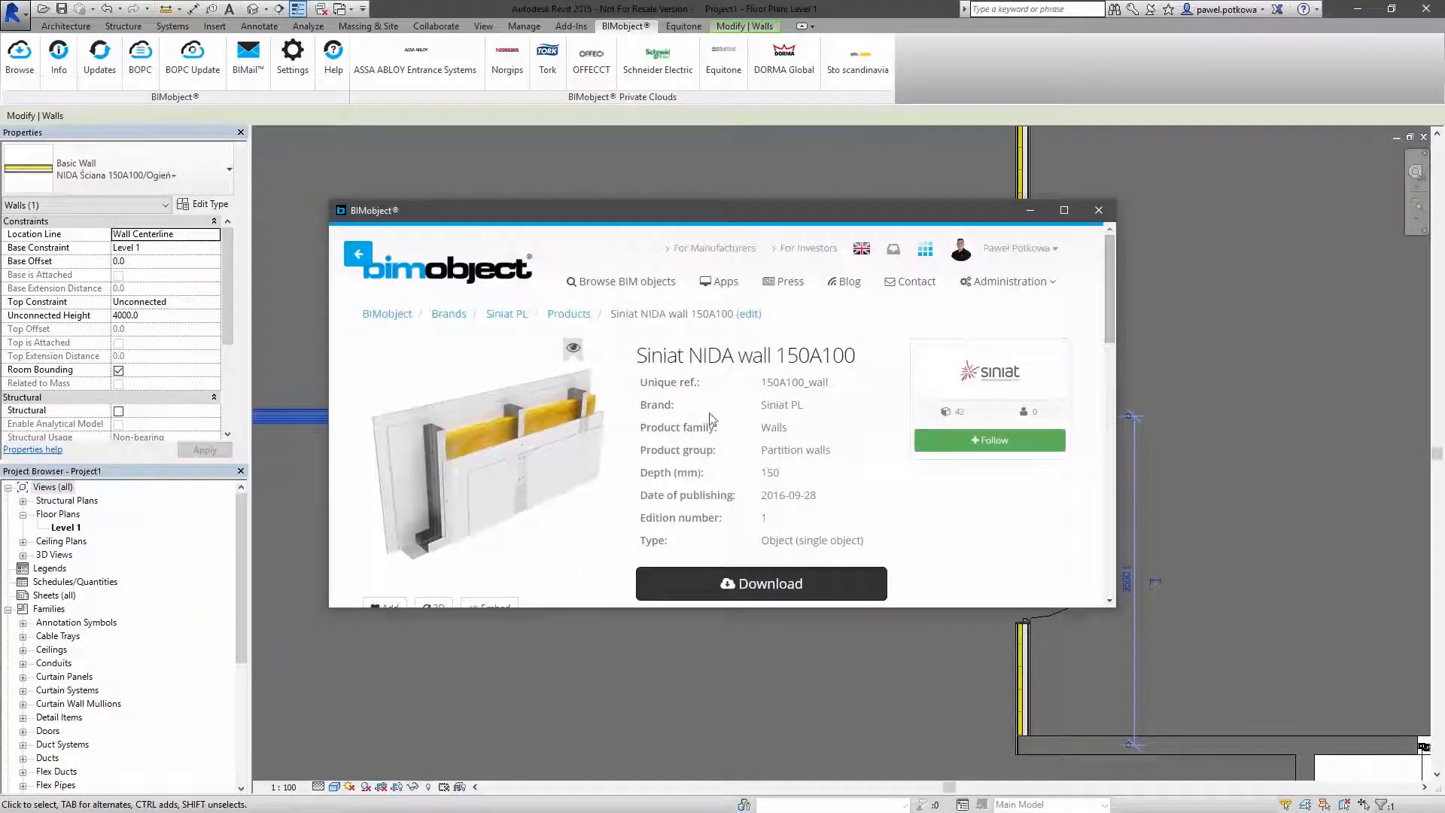
pyautogui.click(1100, 211)
pyautogui.scroll(-2, 801, 276)
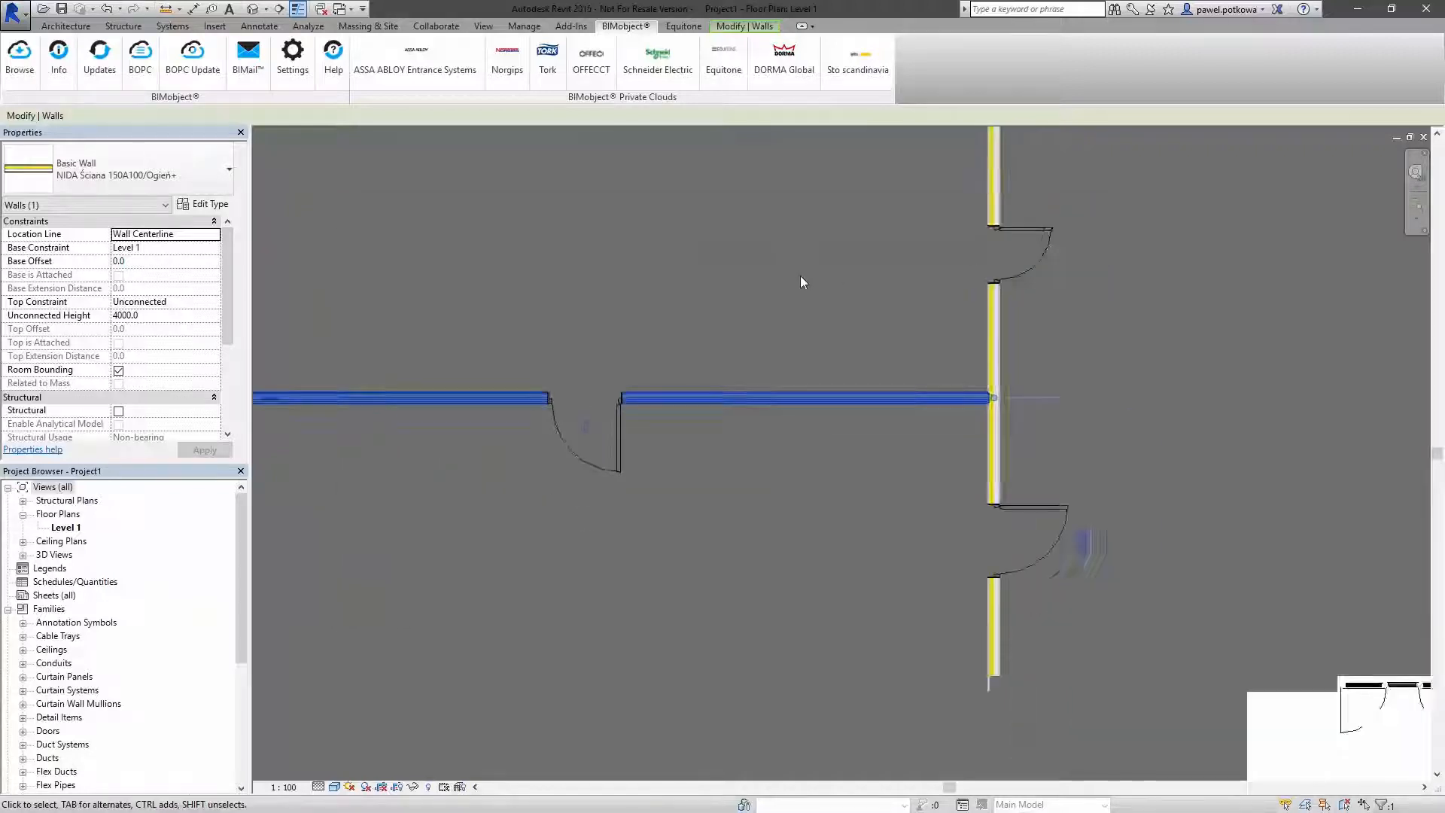
pyautogui.scroll(-3, 819, 278)
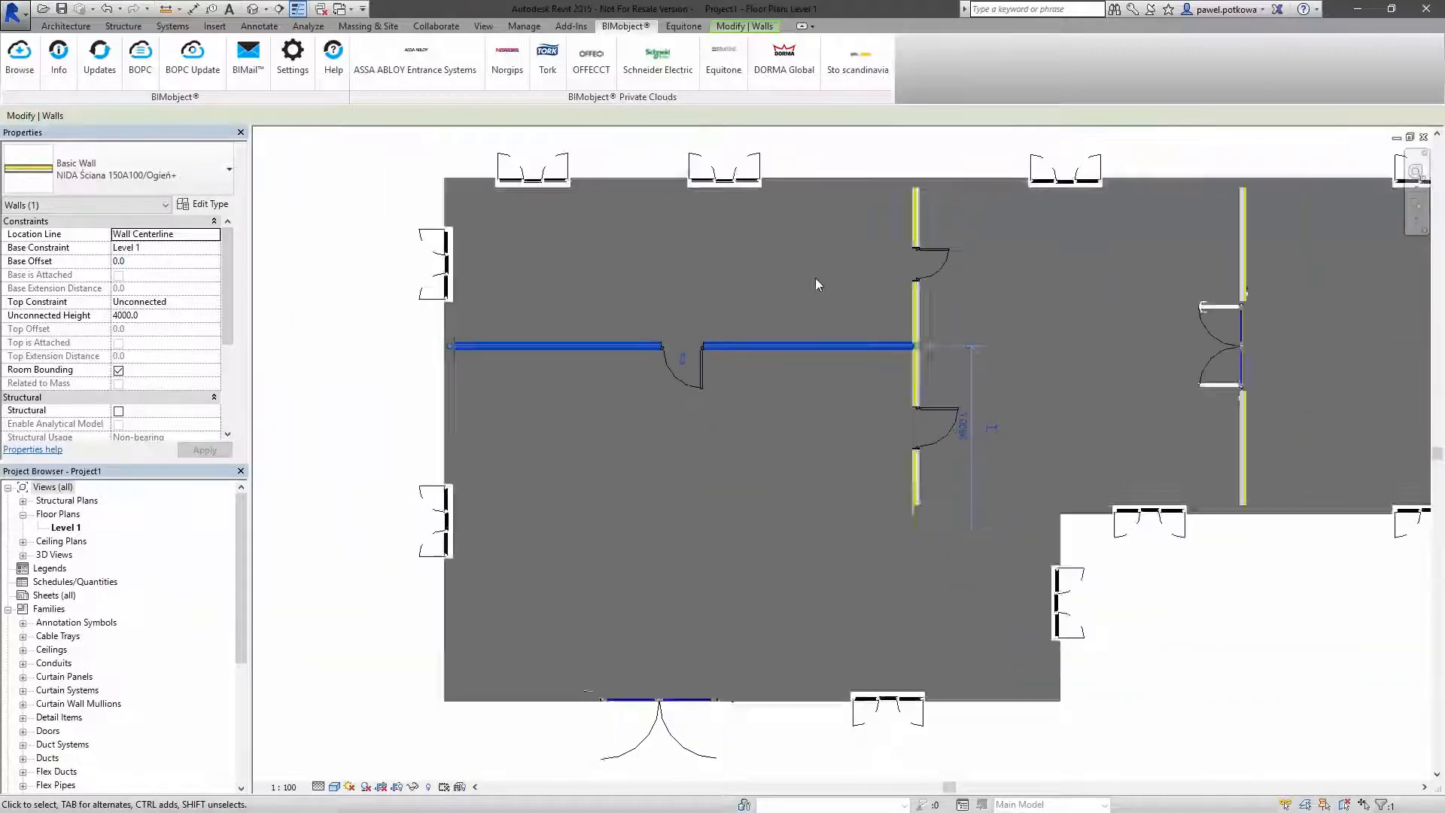